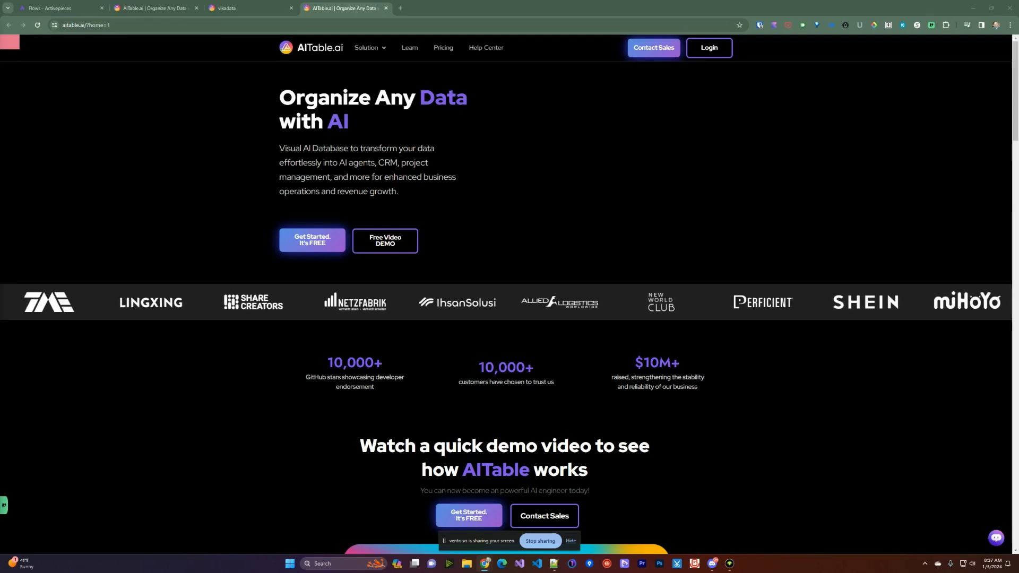
# - Switch to the movies datasheet and look over the view types that can be added
pyautogui.hotkey('ctrl', 'pageup')
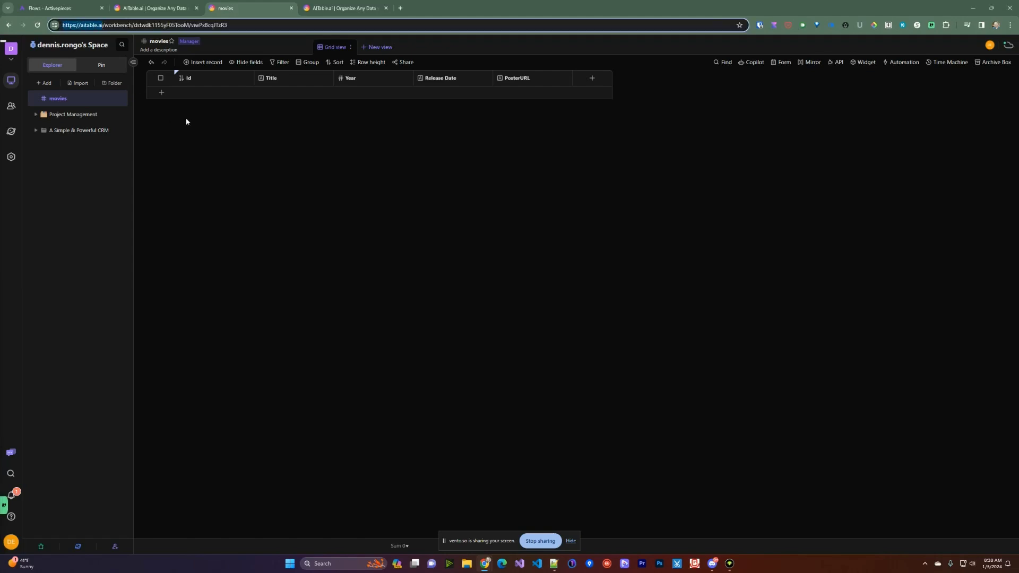
pyautogui.click(47, 83)
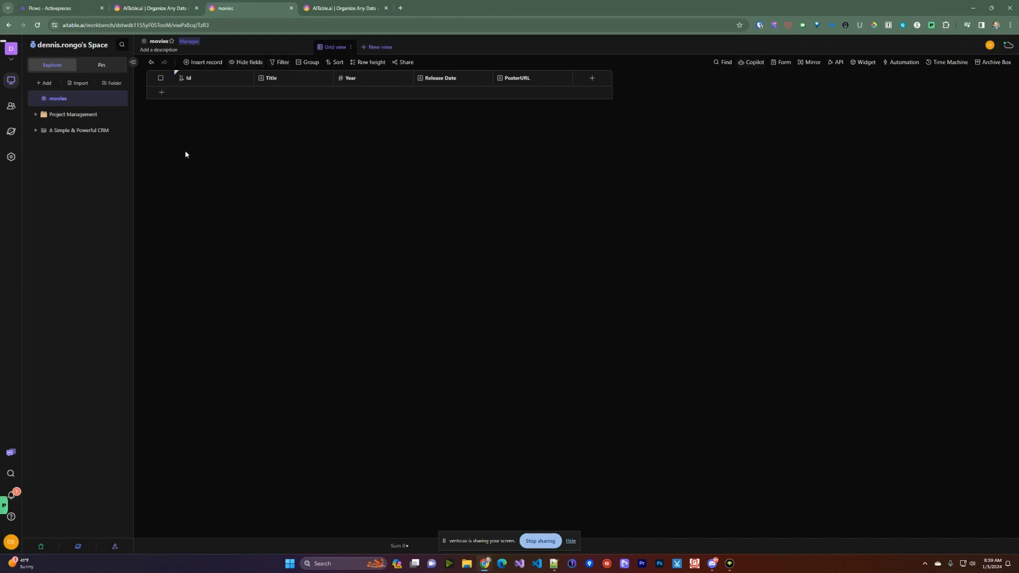
pyautogui.click(376, 51)
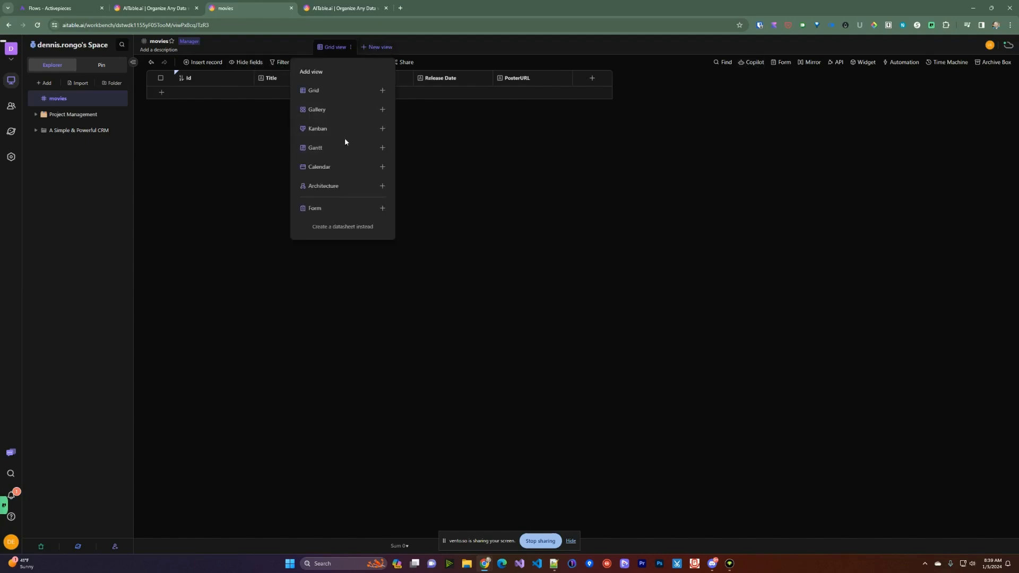
pyautogui.moveTo(342, 147)
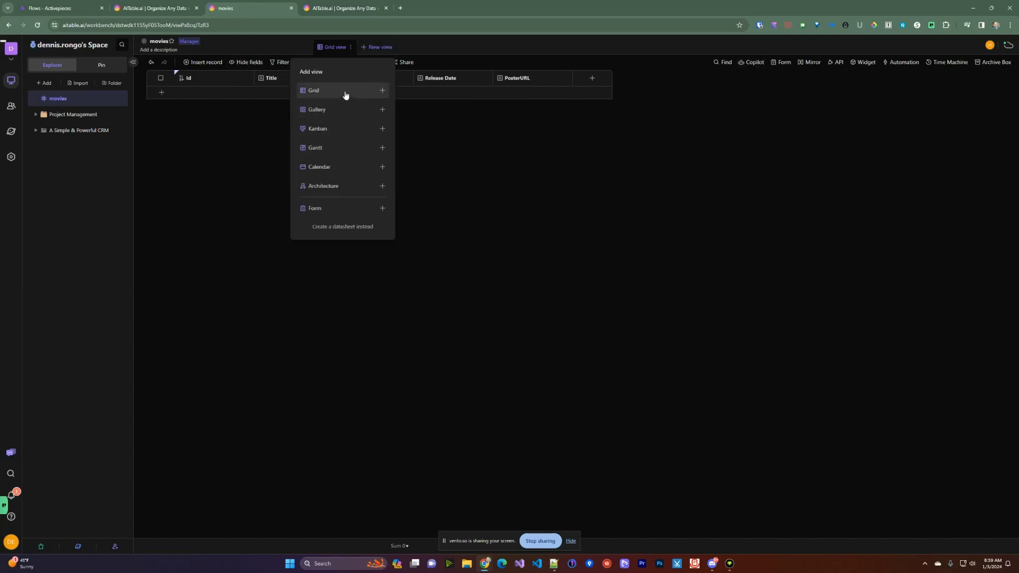
pyautogui.moveTo(381, 94)
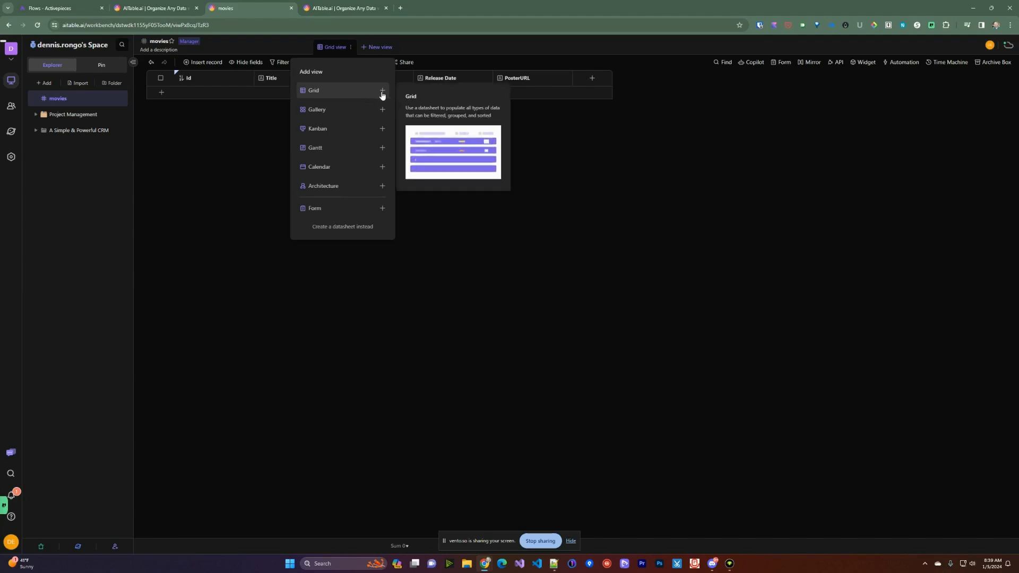
pyautogui.click(280, 158)
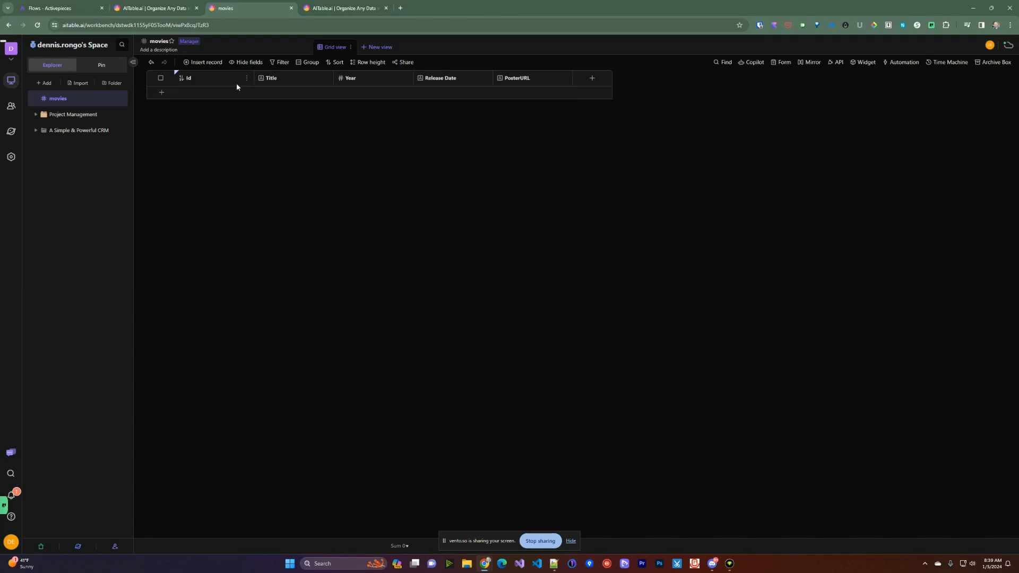
# - Inspect the Title field's settings and the list of available field types
pyautogui.click(326, 79)
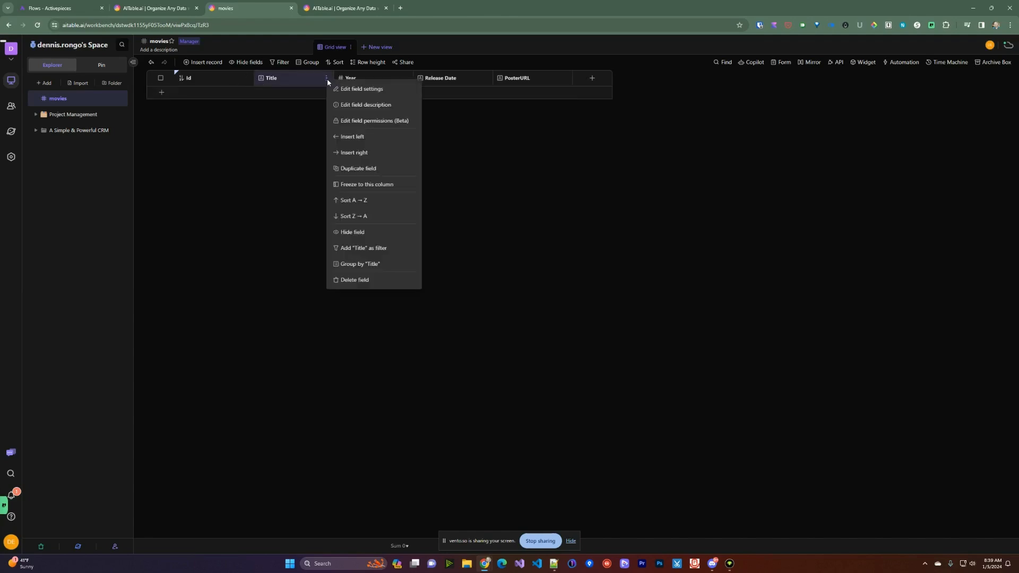
pyautogui.click(337, 89)
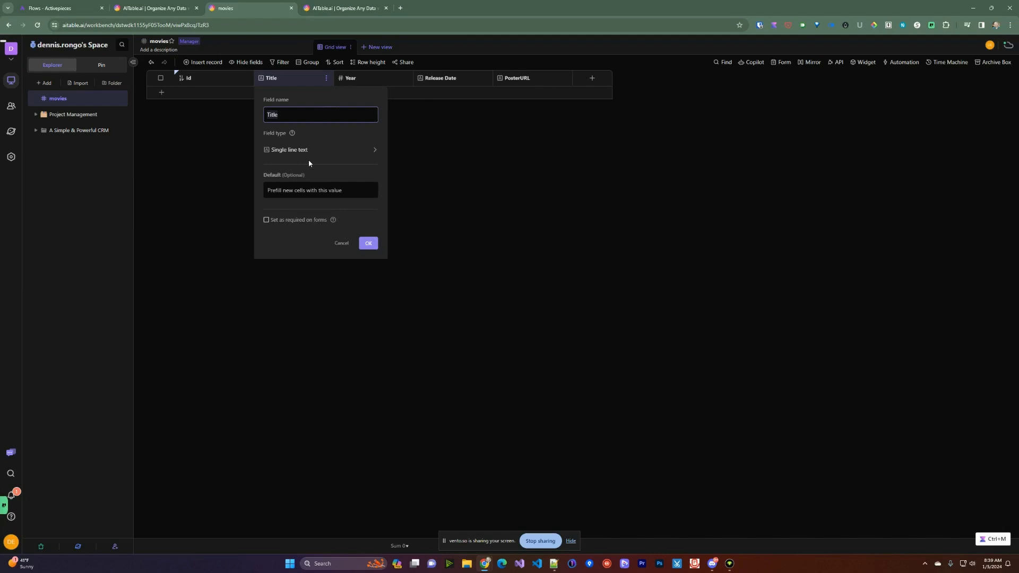
pyautogui.click(325, 150)
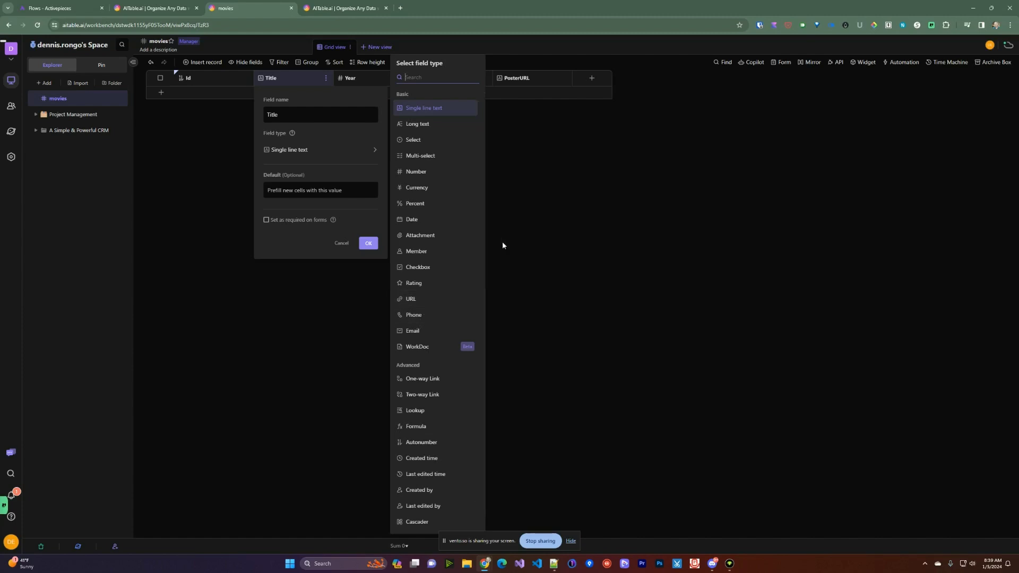
pyautogui.click(515, 227)
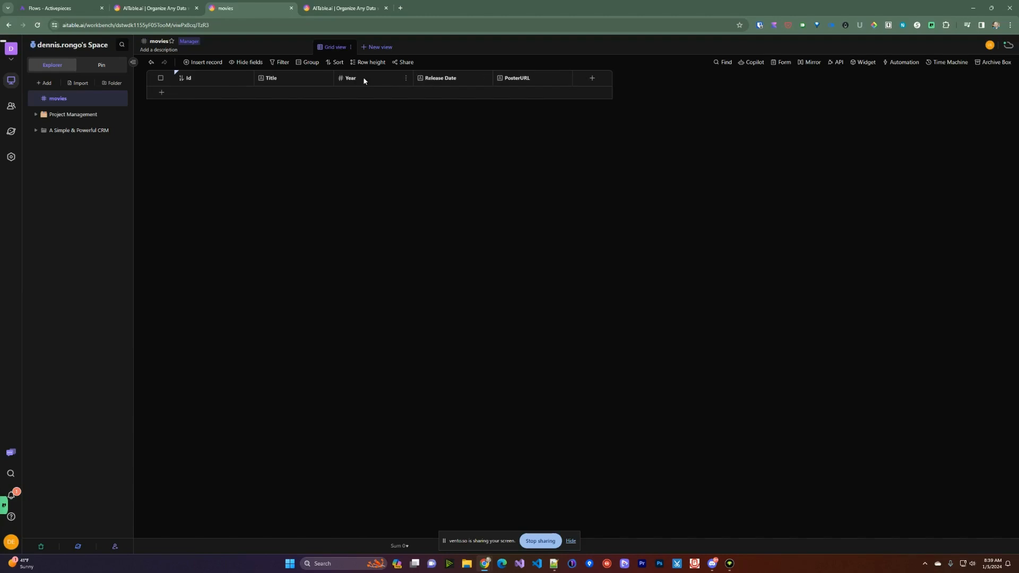
# - Inspect the Year field's settings and leave them without making changes
pyautogui.click(406, 78)
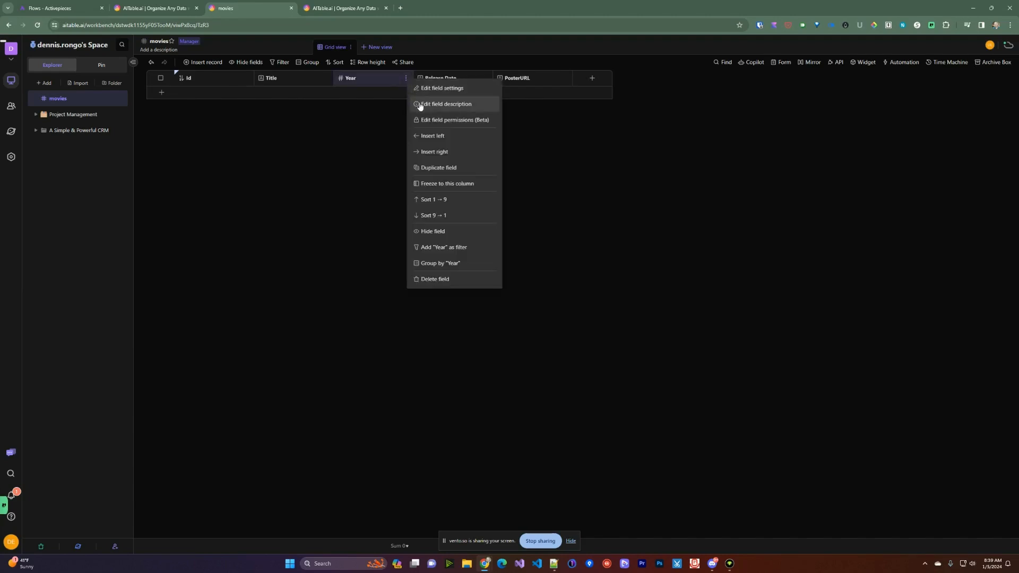
pyautogui.click(425, 88)
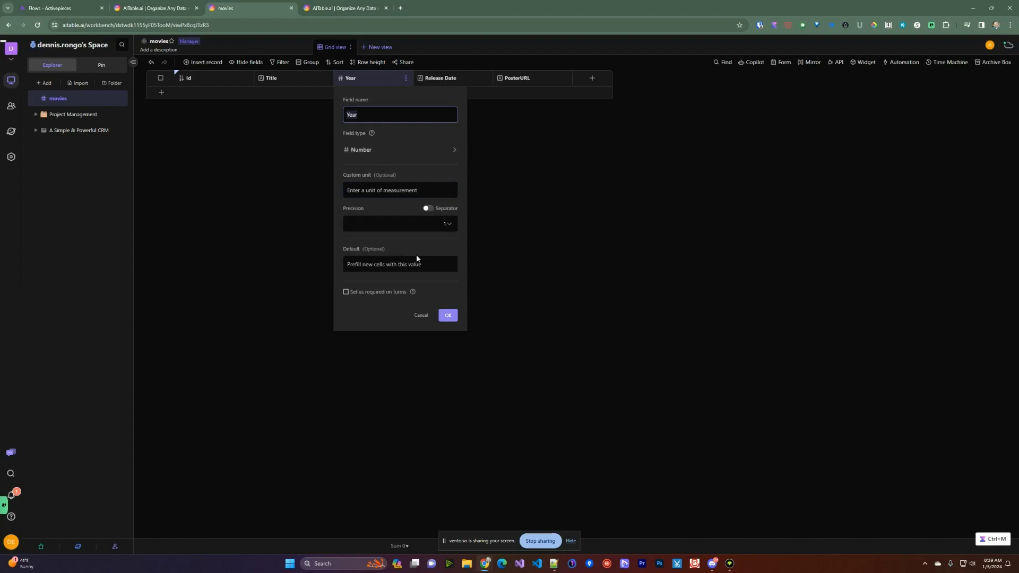
pyautogui.click(421, 315)
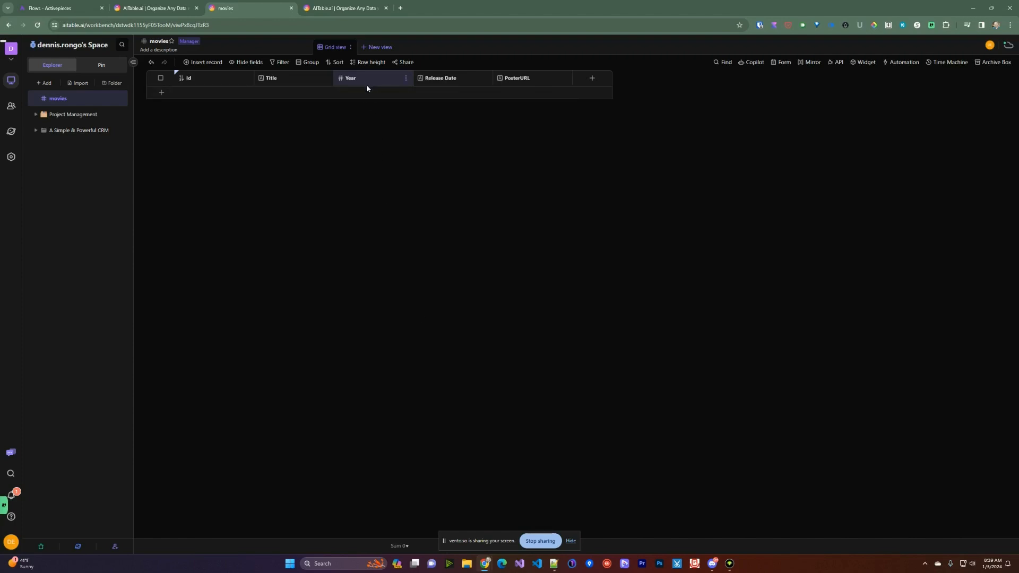
pyautogui.click(436, 81)
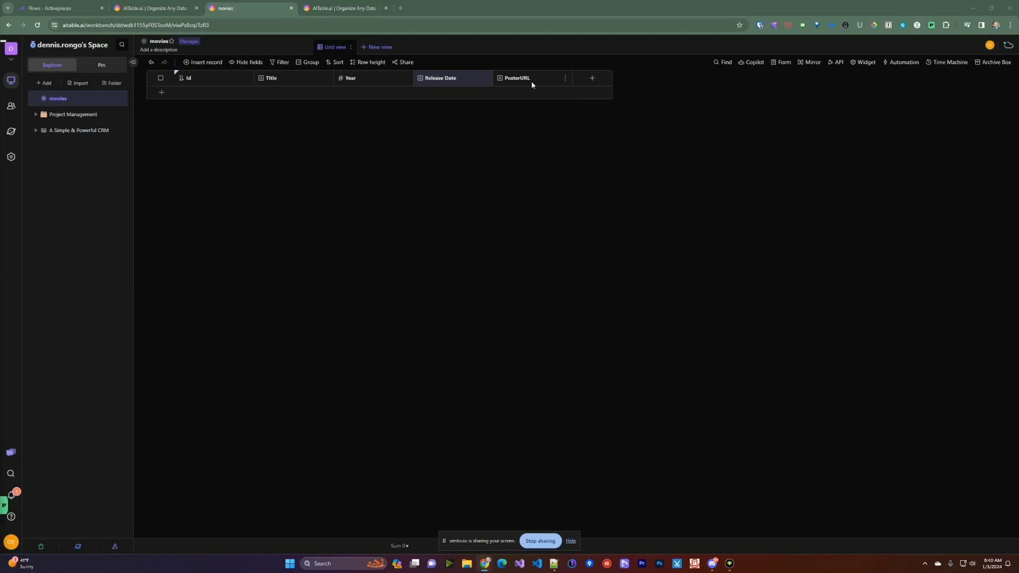
# - Look at the new-field form and its field types without adding a field
pyautogui.click(593, 80)
pyautogui.click(626, 155)
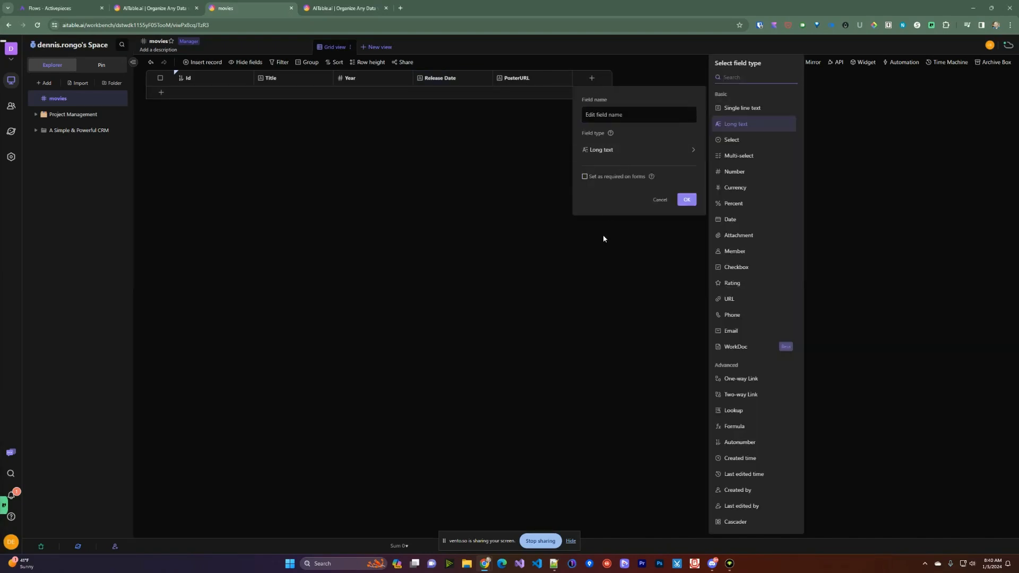
pyautogui.click(661, 200)
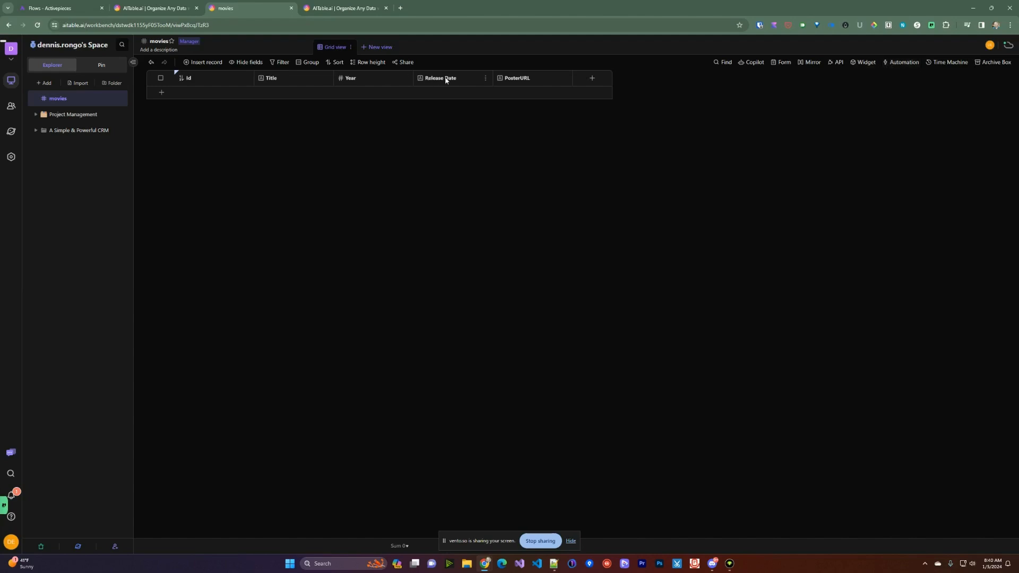
# - Create a new automation for the movies datasheet with the Scheduled time arrives trigger
pyautogui.click(892, 64)
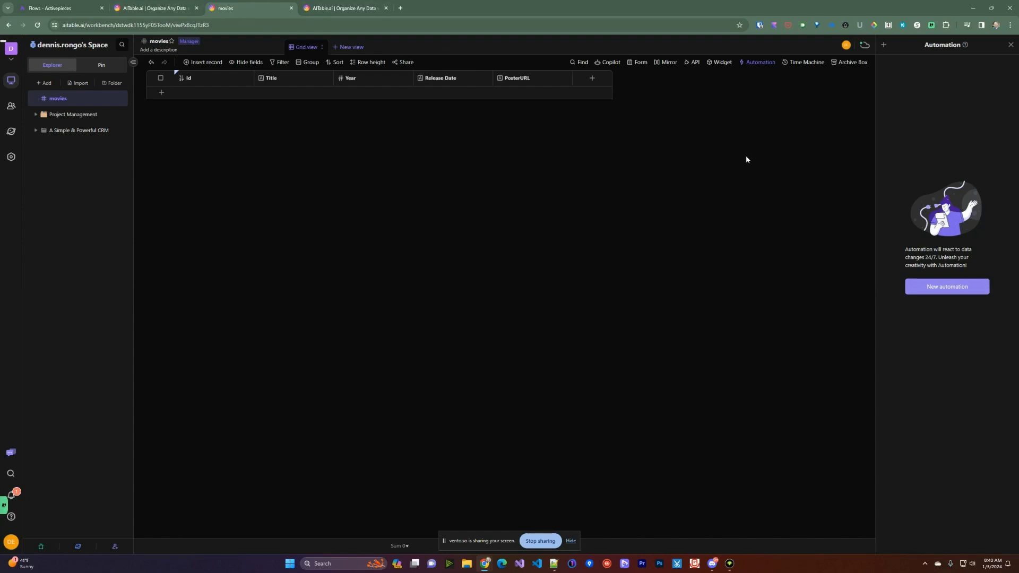
pyautogui.click(941, 291)
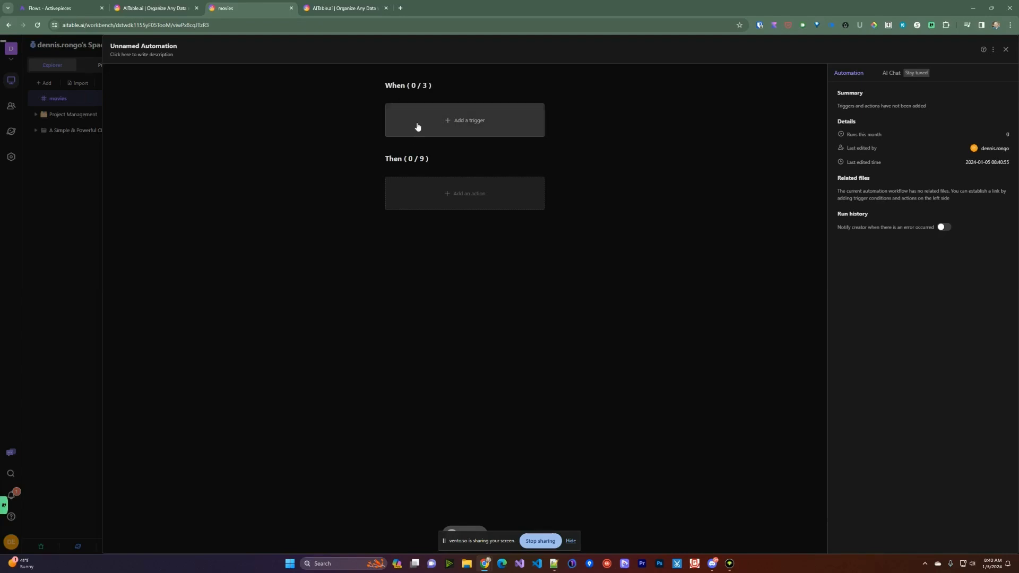
pyautogui.click(456, 134)
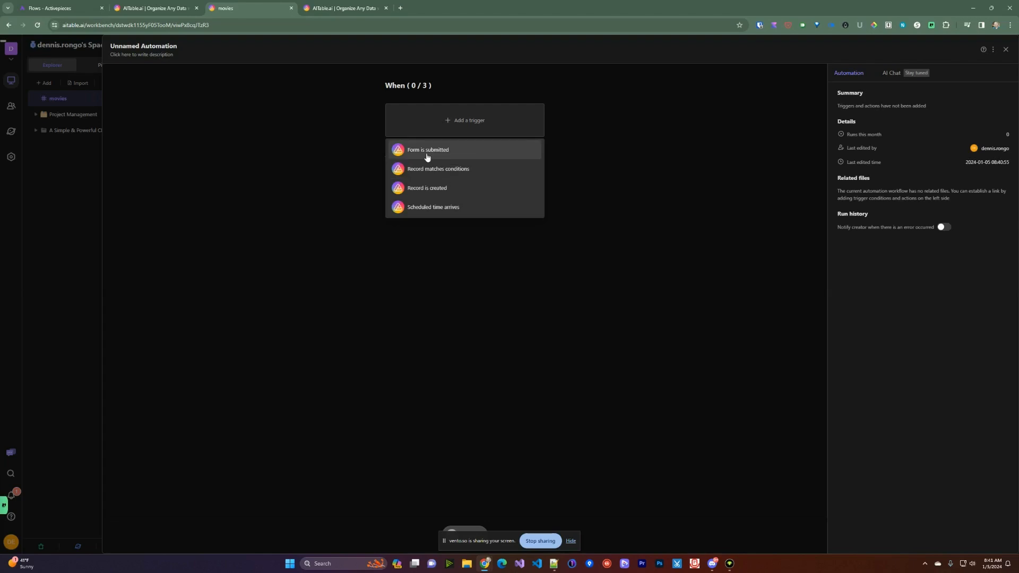
pyautogui.click(433, 208)
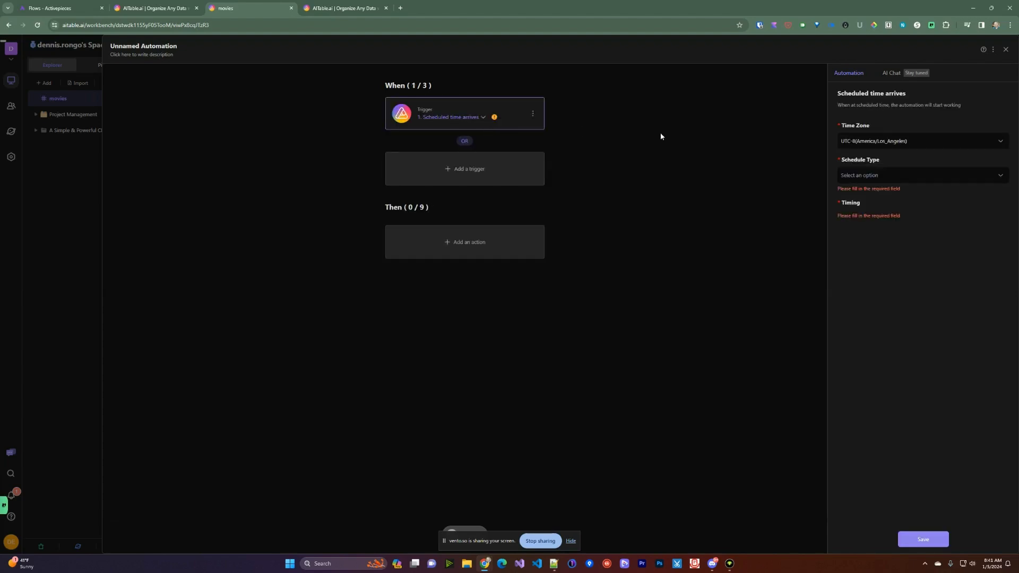
# - Look through the trigger's schedule types and the alternative triggers without changing them, and close the automation
pyautogui.click(895, 178)
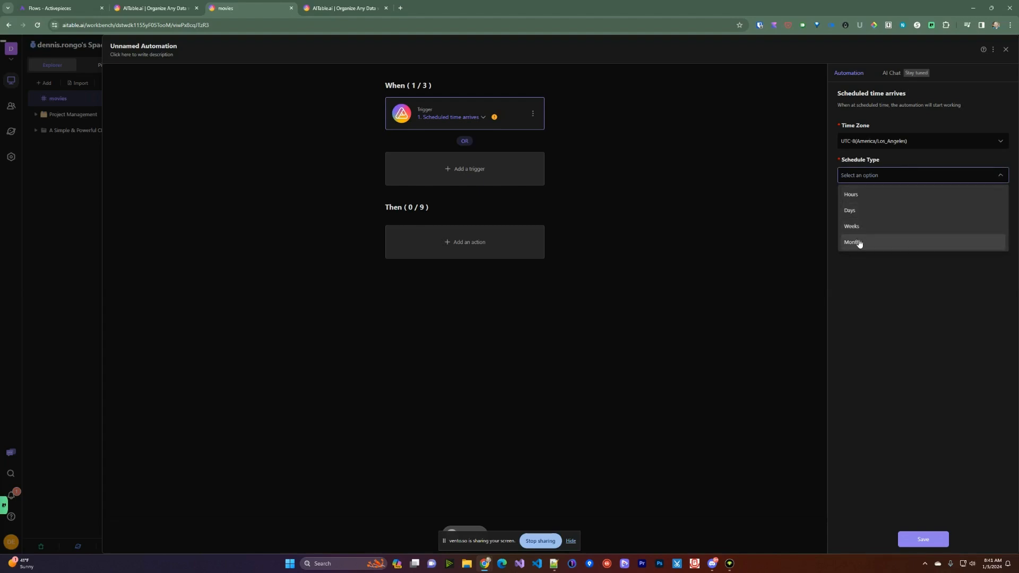
pyautogui.click(882, 313)
pyautogui.click(431, 118)
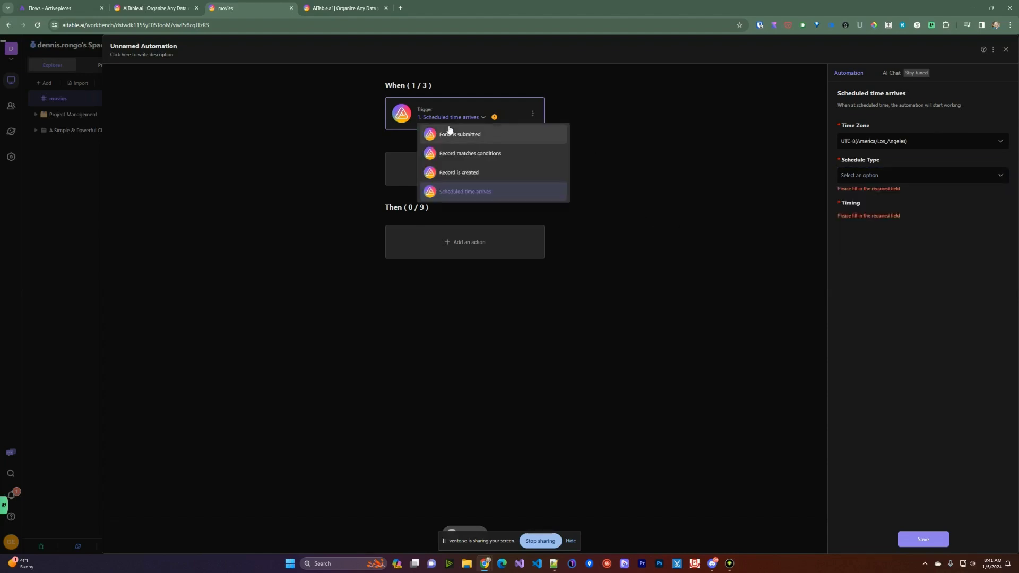
pyautogui.click(460, 172)
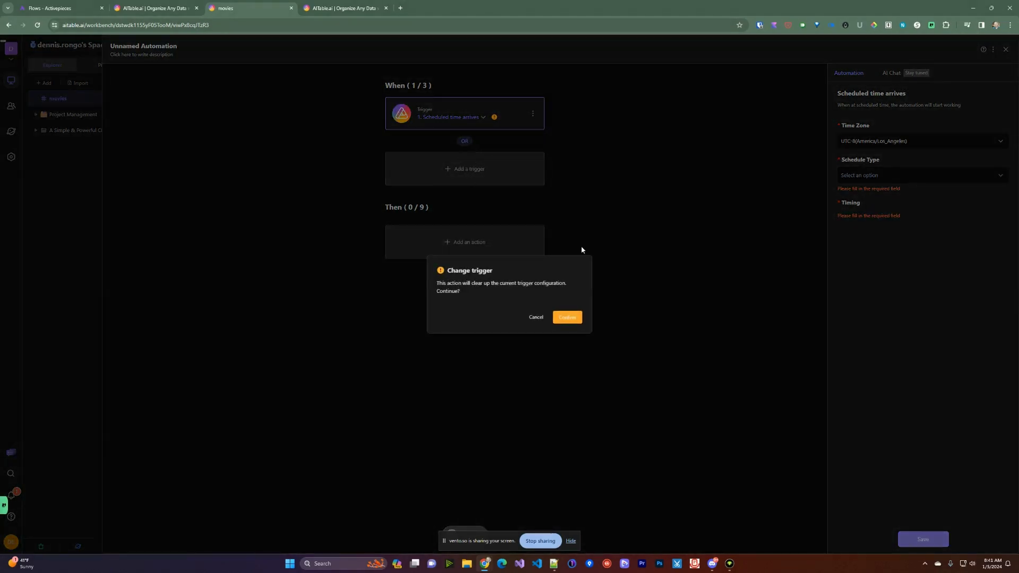
pyautogui.click(529, 316)
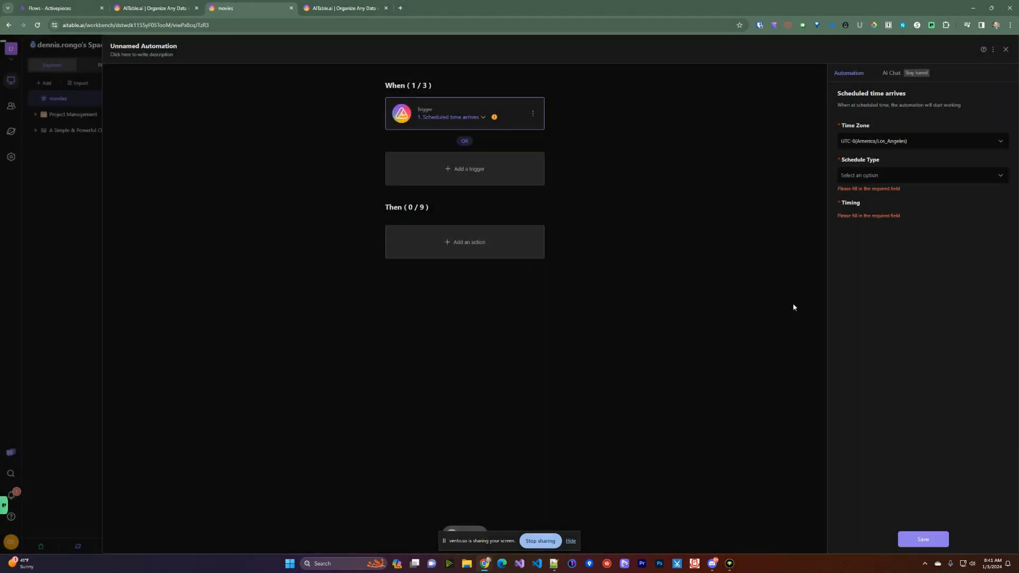
pyautogui.click(1006, 49)
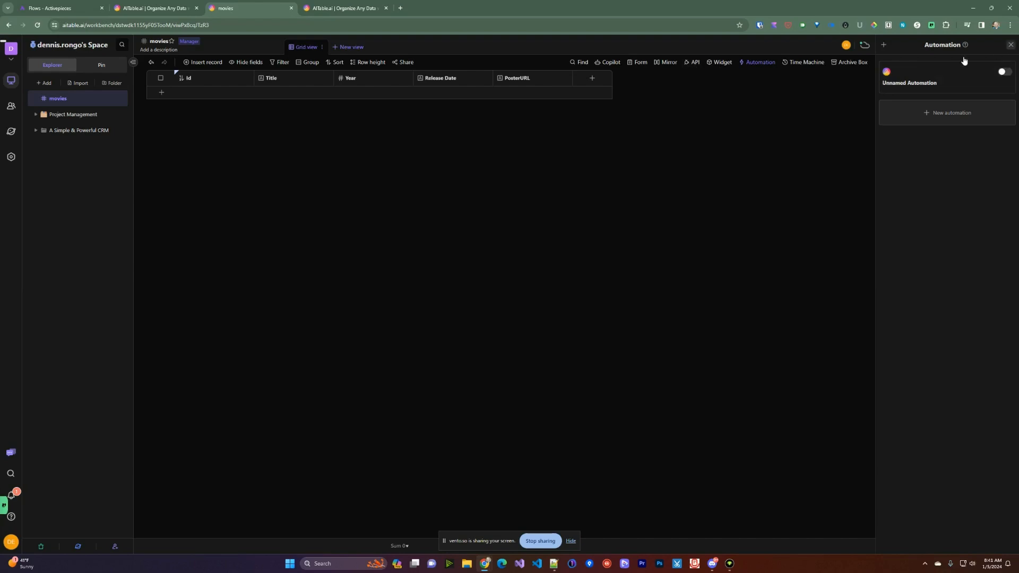
pyautogui.click(1010, 45)
# - Open the movies datasheet's API reference and look through its field descriptions
pyautogui.click(834, 62)
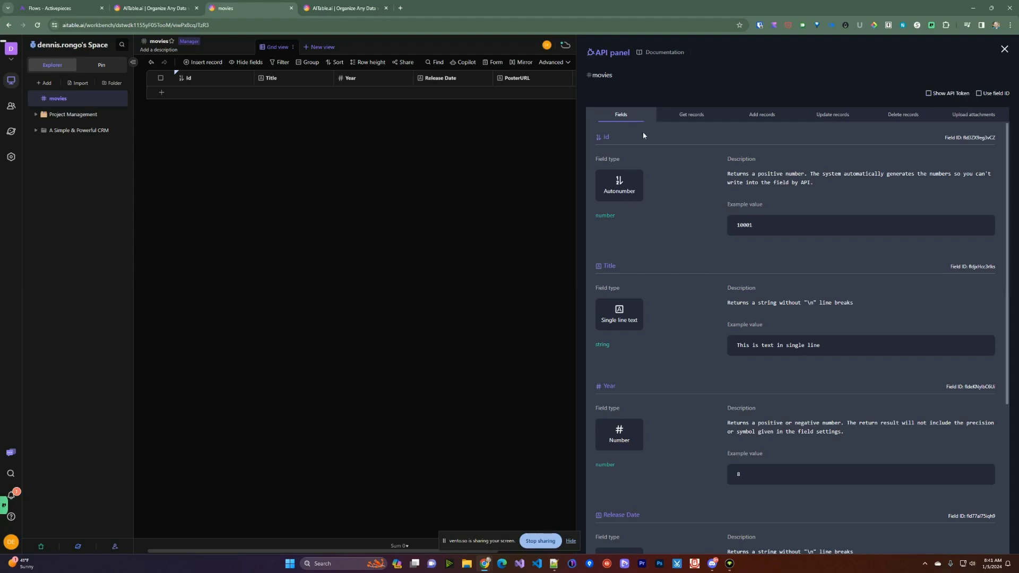
pyautogui.scroll(-1, 657, 212)
pyautogui.scroll(1, 657, 213)
pyautogui.scroll(-3, 689, 259)
pyautogui.scroll(3, 689, 258)
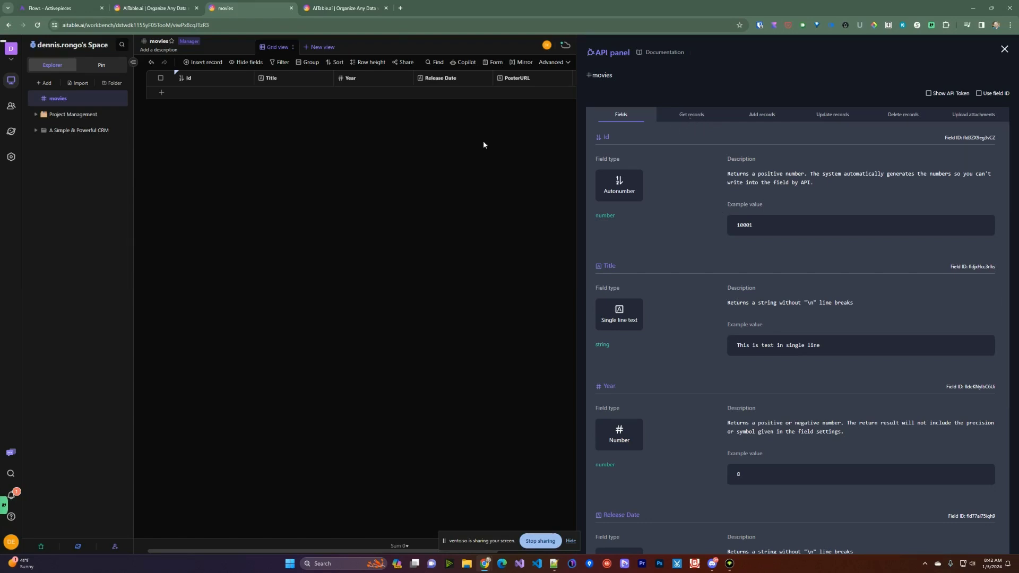
# - Compare the Get records API examples in cURL, JavaScript and Python
pyautogui.click(689, 117)
pyautogui.moveTo(621, 171); pyautogui.dragTo(700, 170)
pyautogui.click(701, 170)
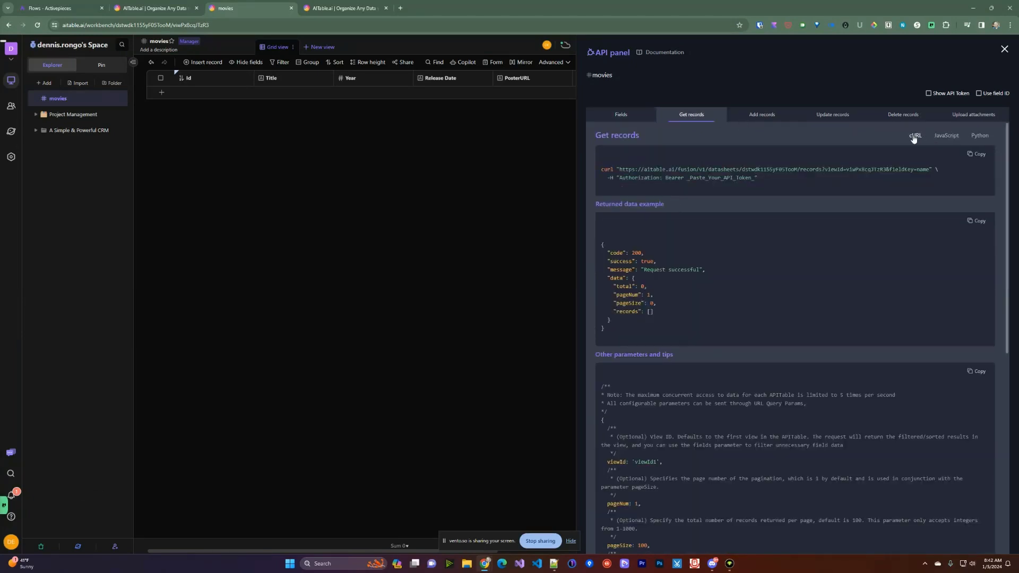
pyautogui.click(945, 139)
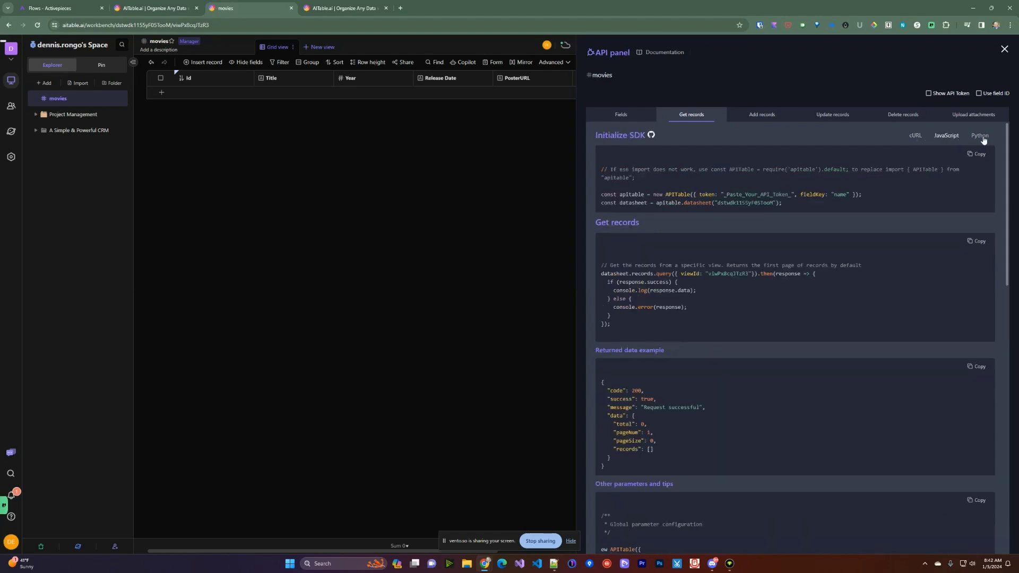
pyautogui.click(982, 137)
pyautogui.moveTo(605, 169); pyautogui.dragTo(766, 182)
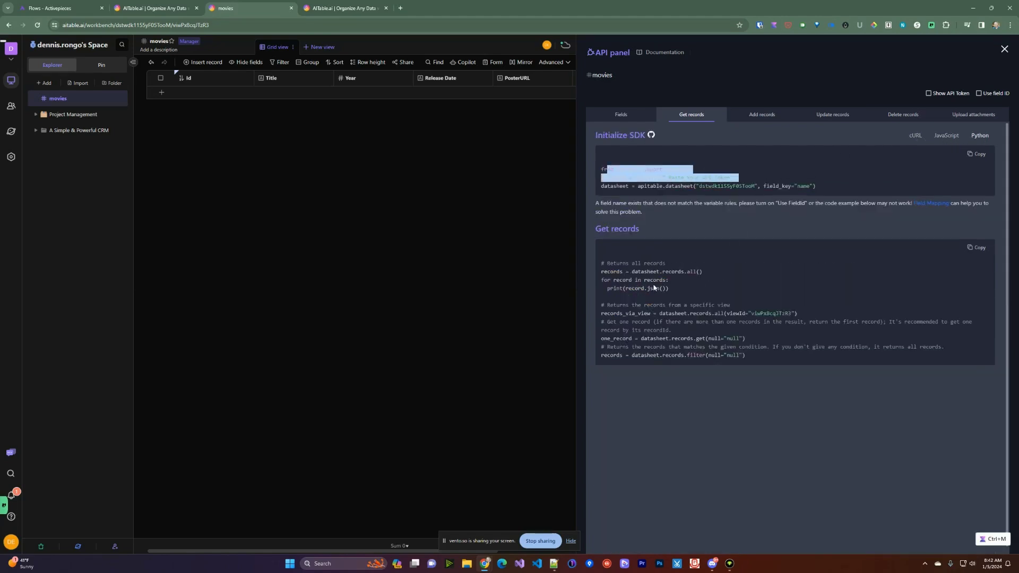
pyautogui.click(727, 171)
pyautogui.click(944, 139)
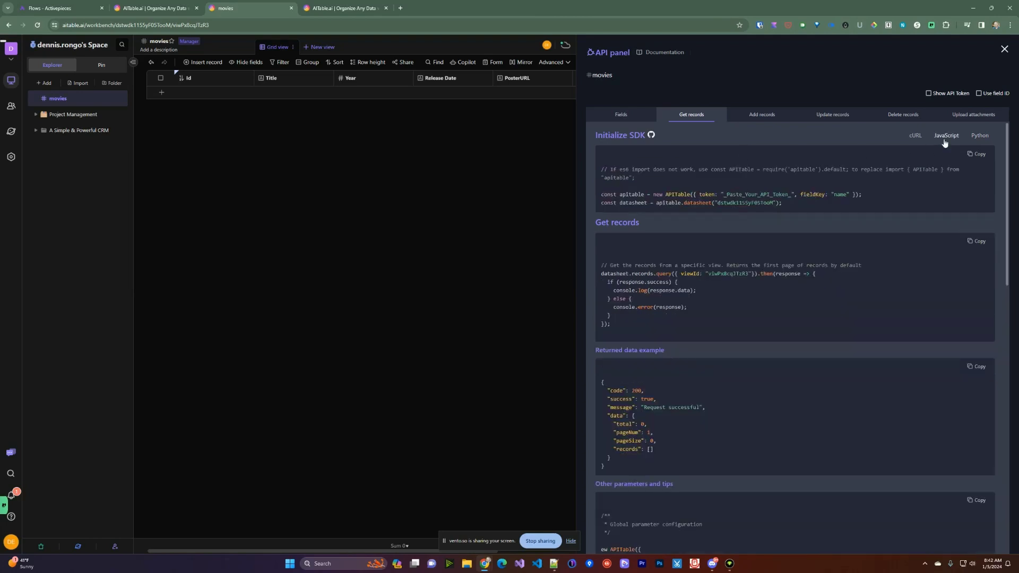
pyautogui.click(913, 137)
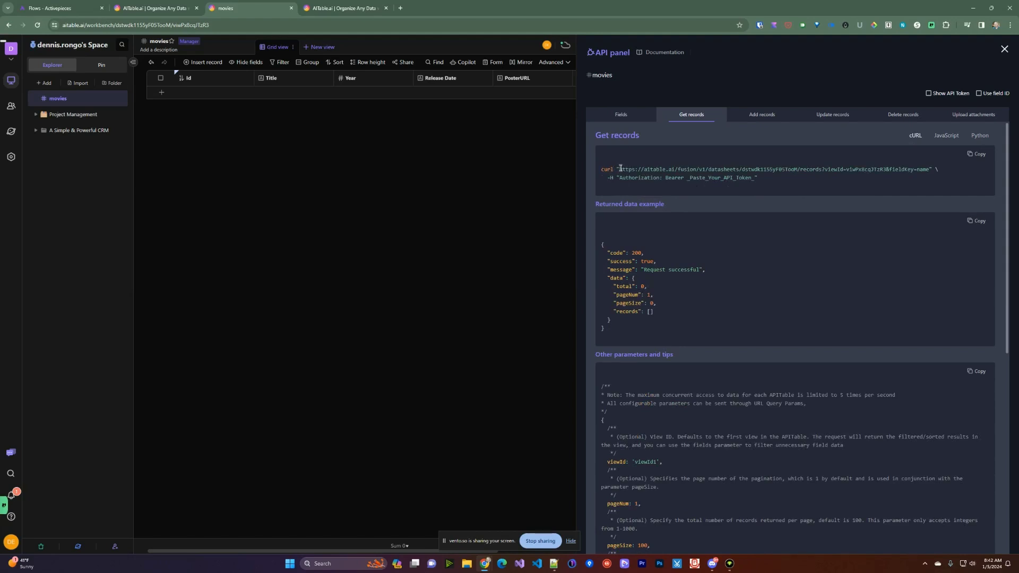
# - Examine the request URL and authorization header in the Get records cURL example
pyautogui.moveTo(620, 169); pyautogui.dragTo(930, 169)
pyautogui.click(684, 277)
pyautogui.moveTo(617, 178); pyautogui.dragTo(751, 178)
pyautogui.click(684, 240)
# - Examine the request headers and data payload in the Add records cURL example
pyautogui.click(754, 117)
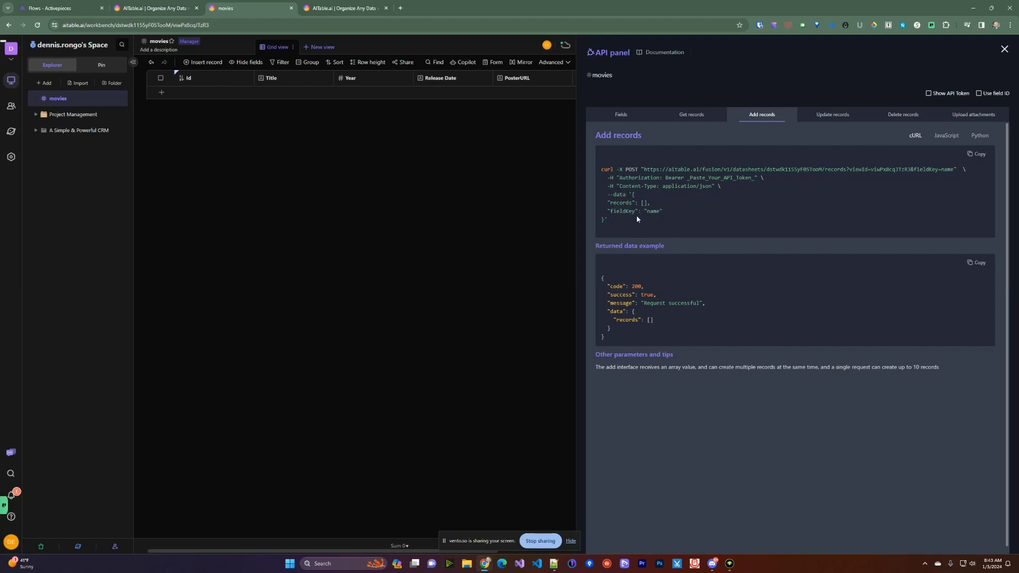
pyautogui.moveTo(613, 195)
pyautogui.mouseDown()
pyautogui.moveTo(651, 205)
pyautogui.moveTo(619, 216)
pyautogui.moveTo(633, 187)
pyautogui.mouseUp()
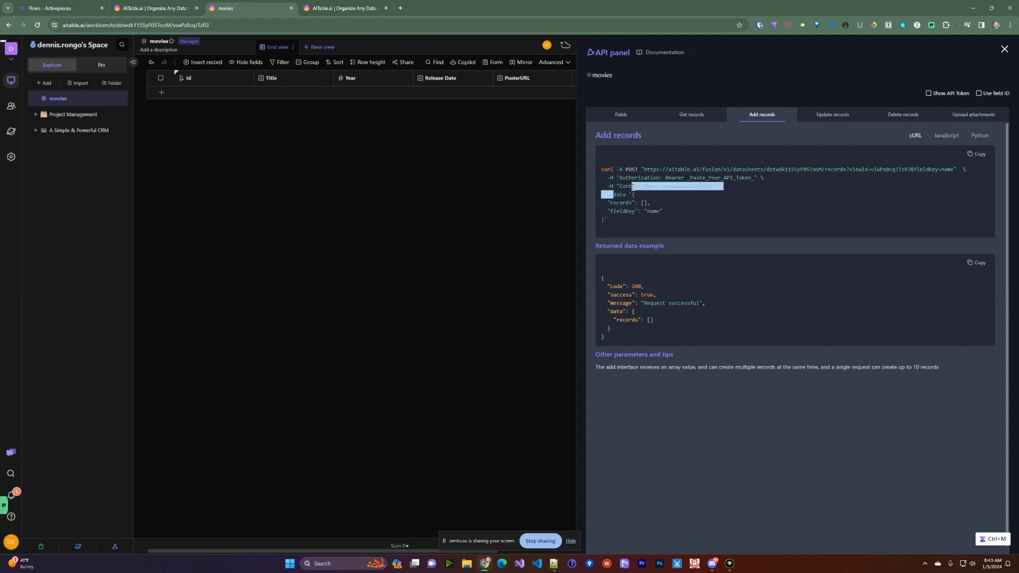
pyautogui.click(646, 223)
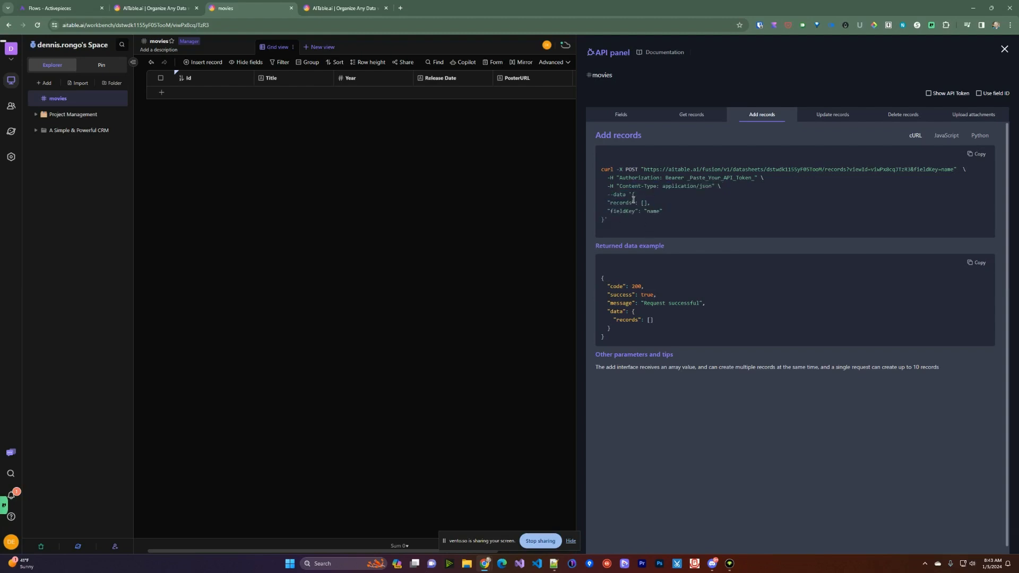
# - Examine the records and fieldKey entries in the Update records cURL example
pyautogui.click(823, 117)
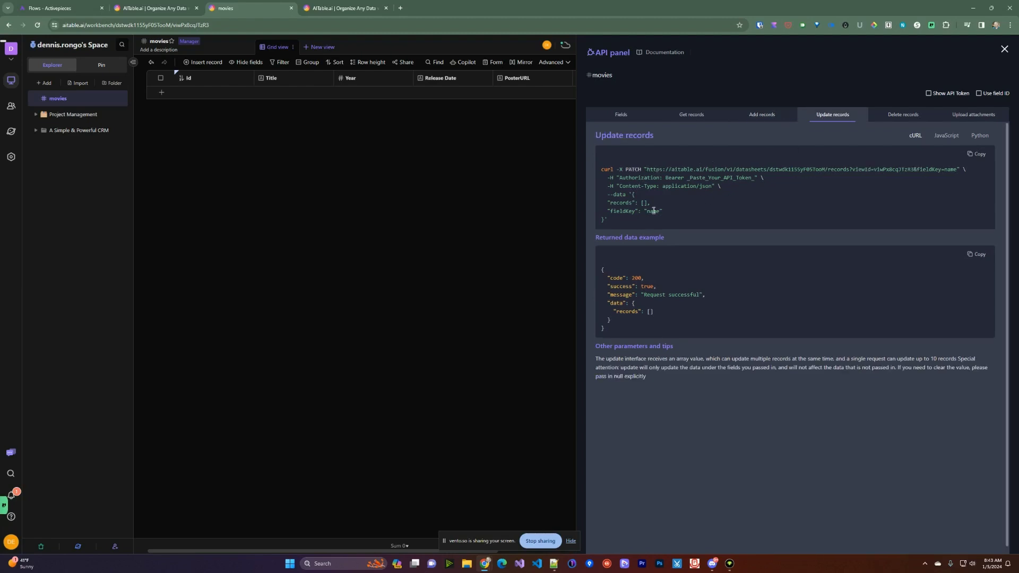
pyautogui.moveTo(608, 204); pyautogui.dragTo(666, 202)
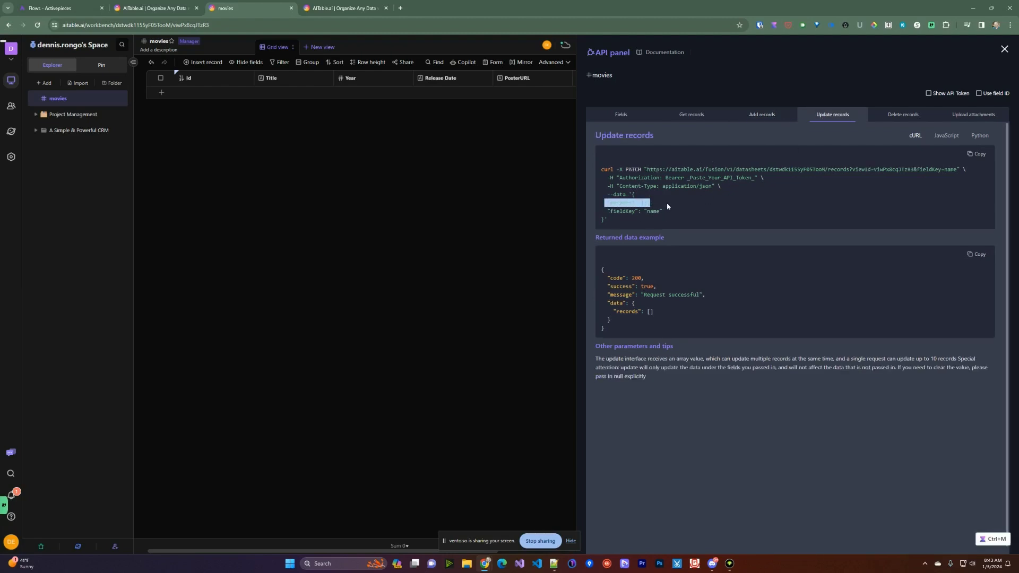
pyautogui.click(644, 213)
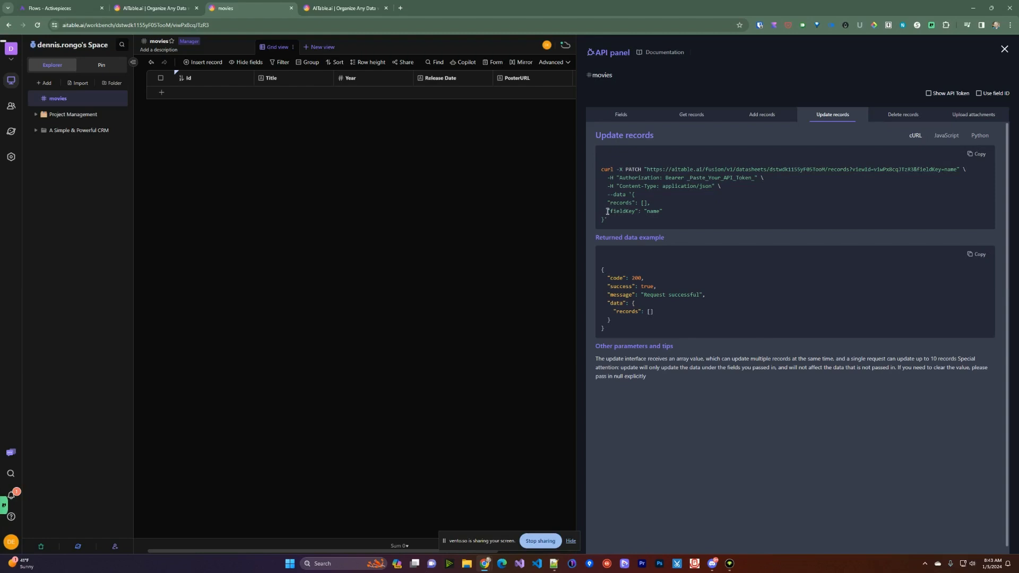
pyautogui.moveTo(607, 211); pyautogui.dragTo(660, 209)
pyautogui.click(706, 205)
# - Review the Delete records and Upload attachments cURL examples, finishing back on the field descriptions
pyautogui.click(895, 117)
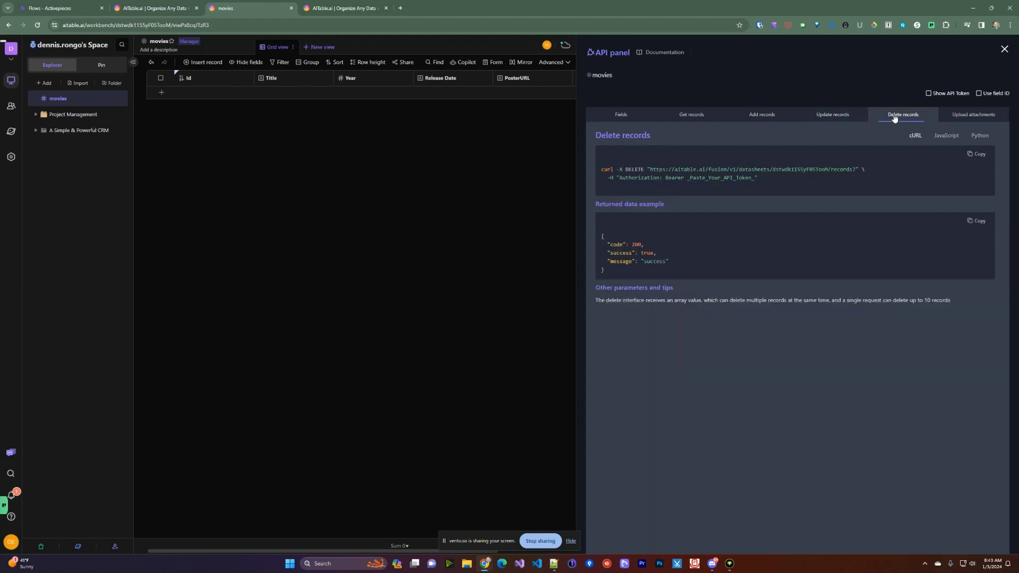
pyautogui.click(964, 116)
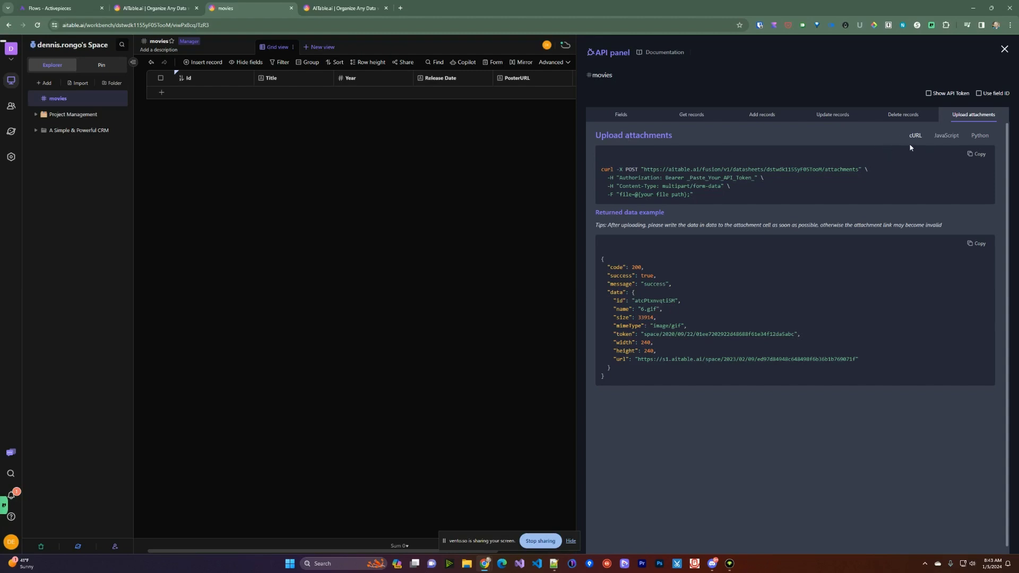
pyautogui.click(620, 114)
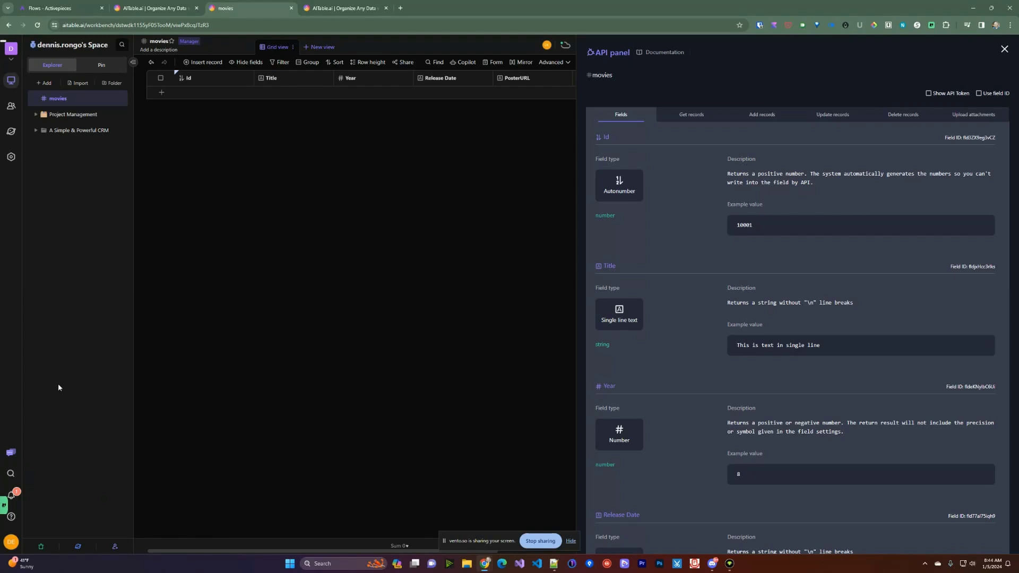
# - Open the account's developer settings, where the API token is kept
pyautogui.click(10, 542)
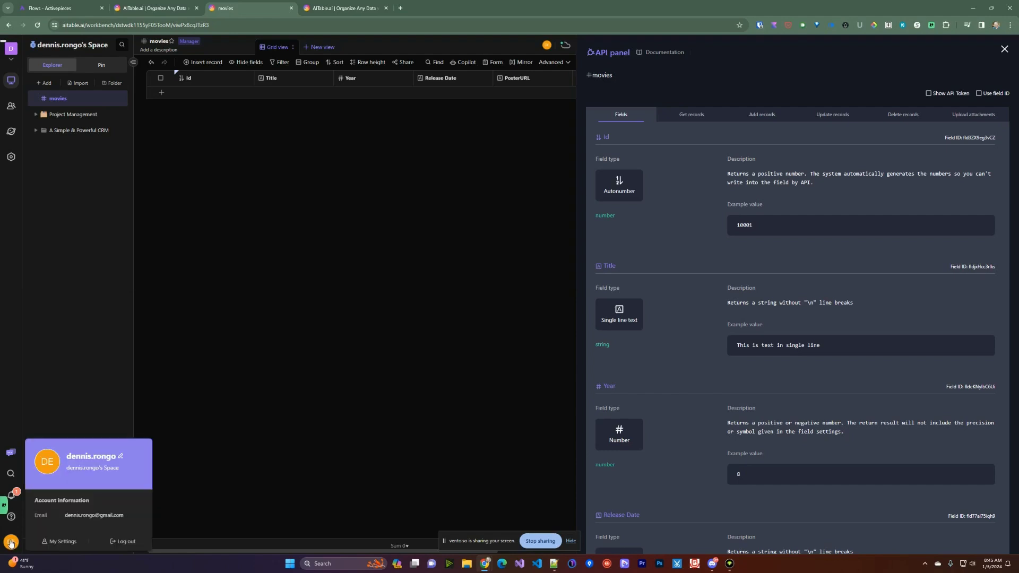
pyautogui.click(46, 541)
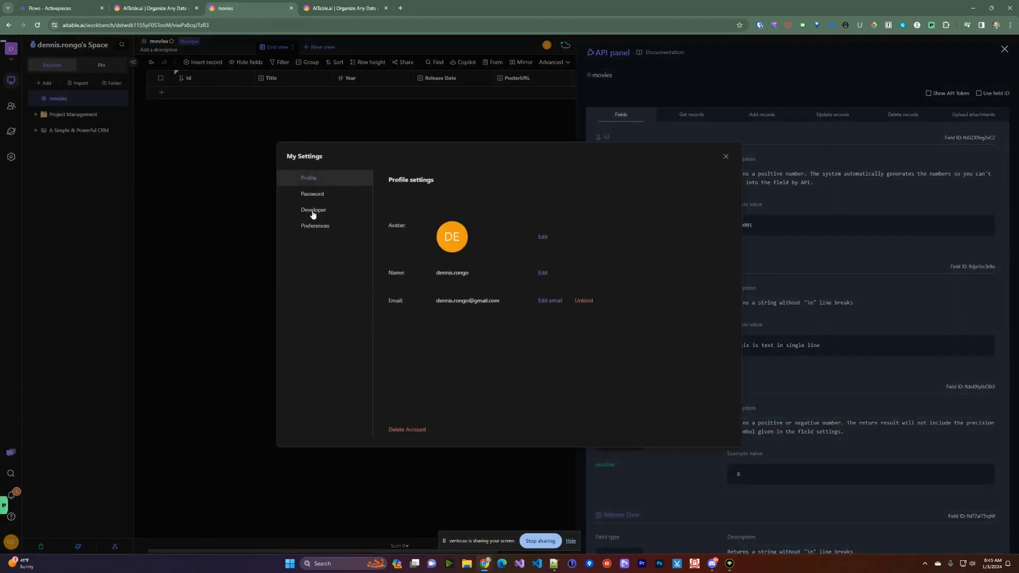
pyautogui.click(313, 212)
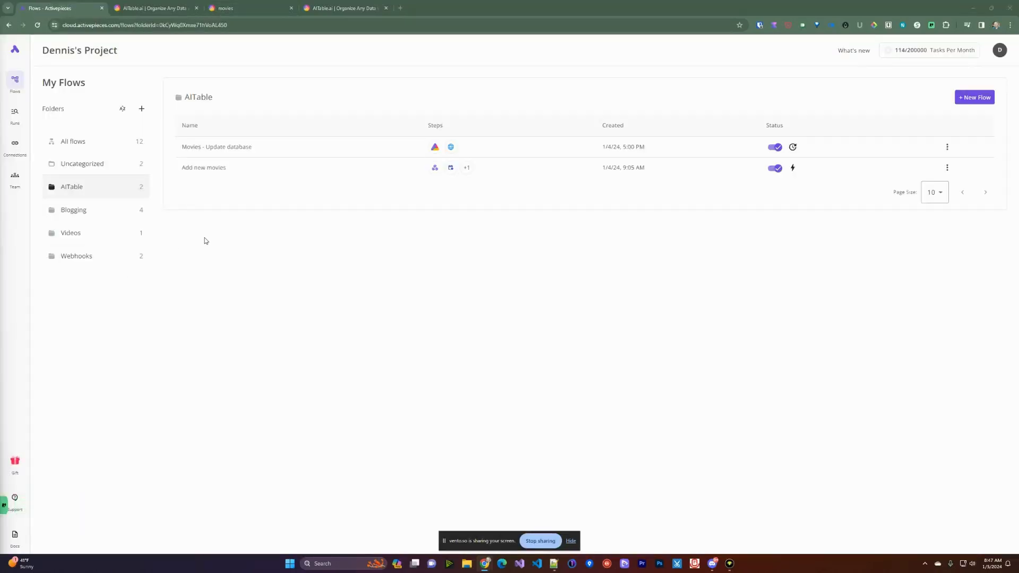
# - Create a flow from scratch in the Activepieces AITable folder and set its trigger to AITable's New Record
pyautogui.click(974, 97)
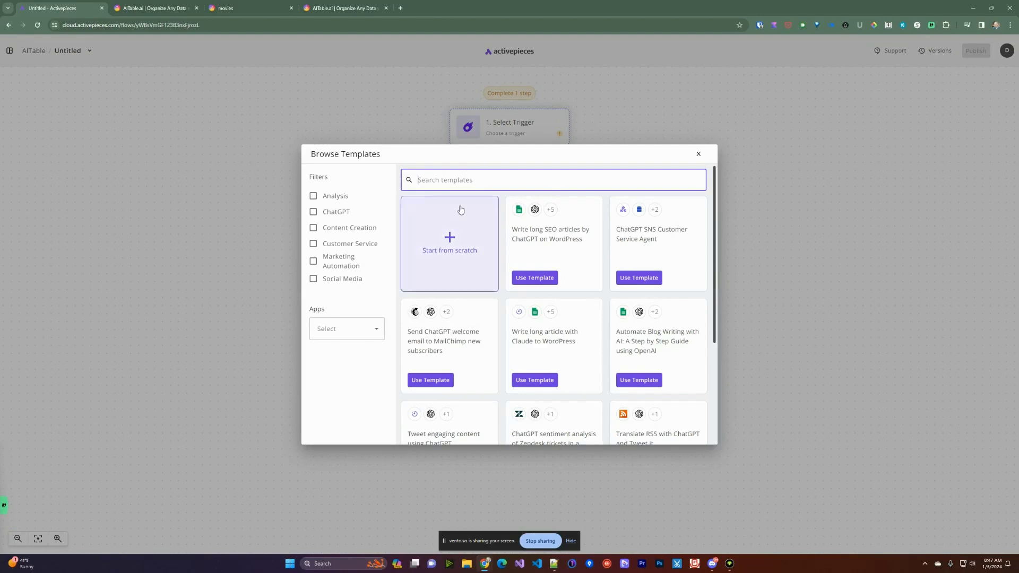
pyautogui.click(450, 234)
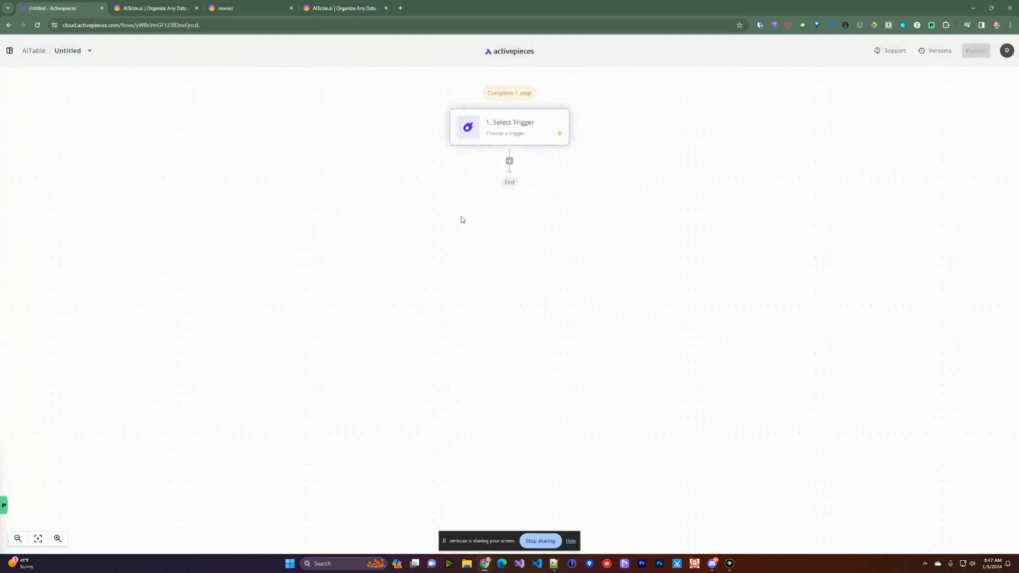
pyautogui.click(507, 135)
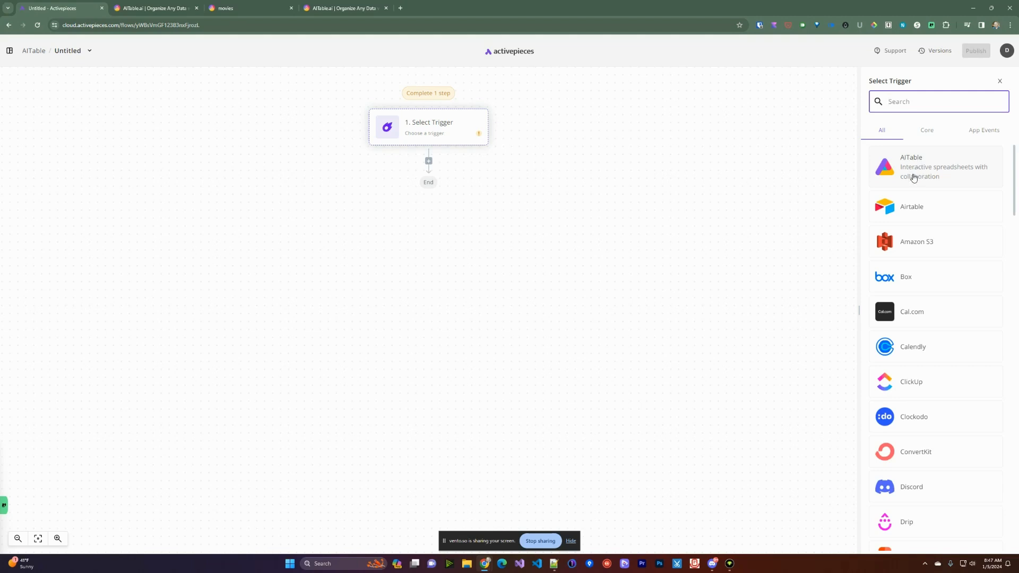
pyautogui.click(930, 136)
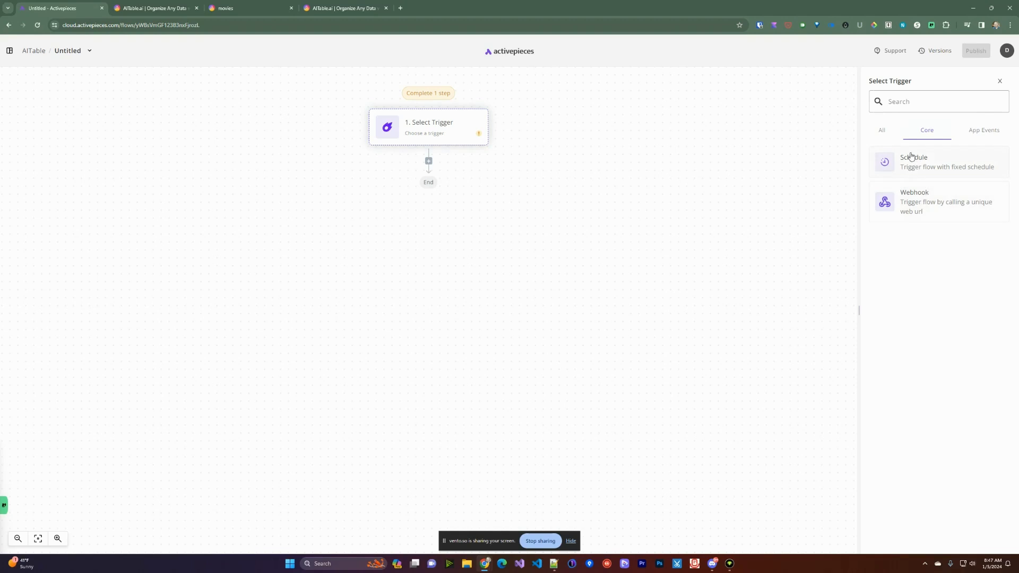
pyautogui.click(883, 132)
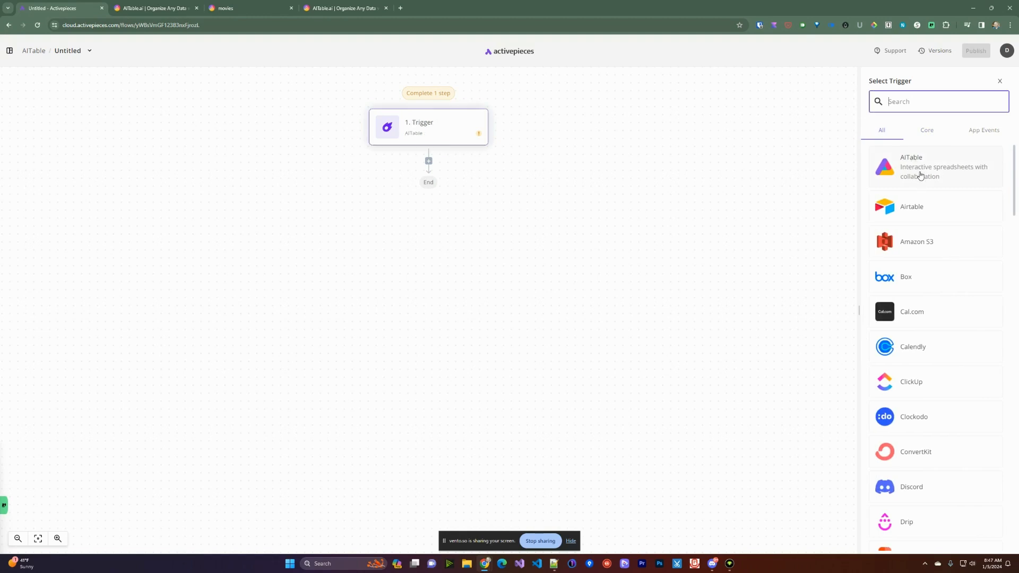
pyautogui.click(920, 176)
pyautogui.click(918, 173)
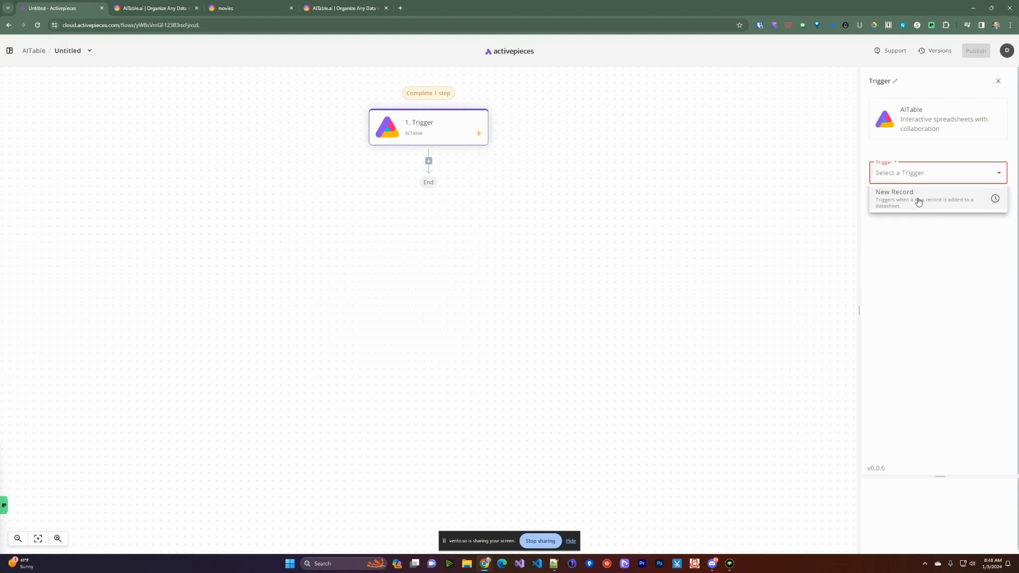
pyautogui.click(918, 203)
pyautogui.click(893, 209)
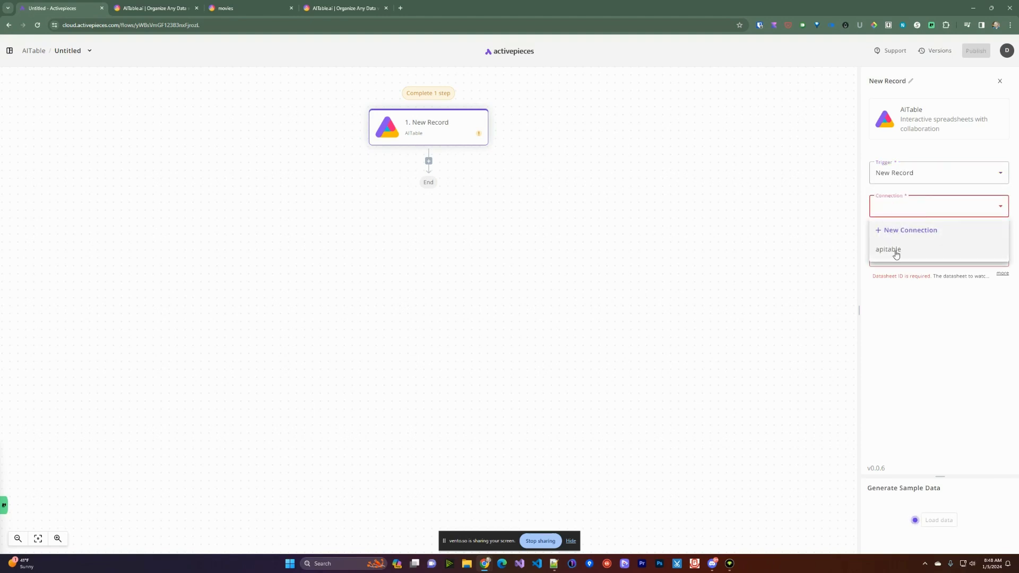
pyautogui.click(870, 240)
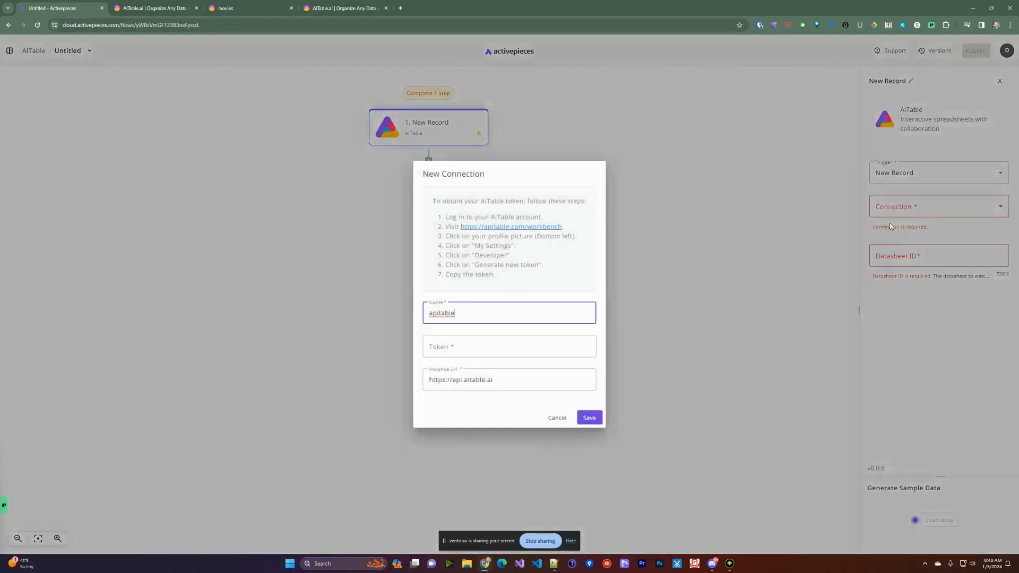
pyautogui.click(468, 345)
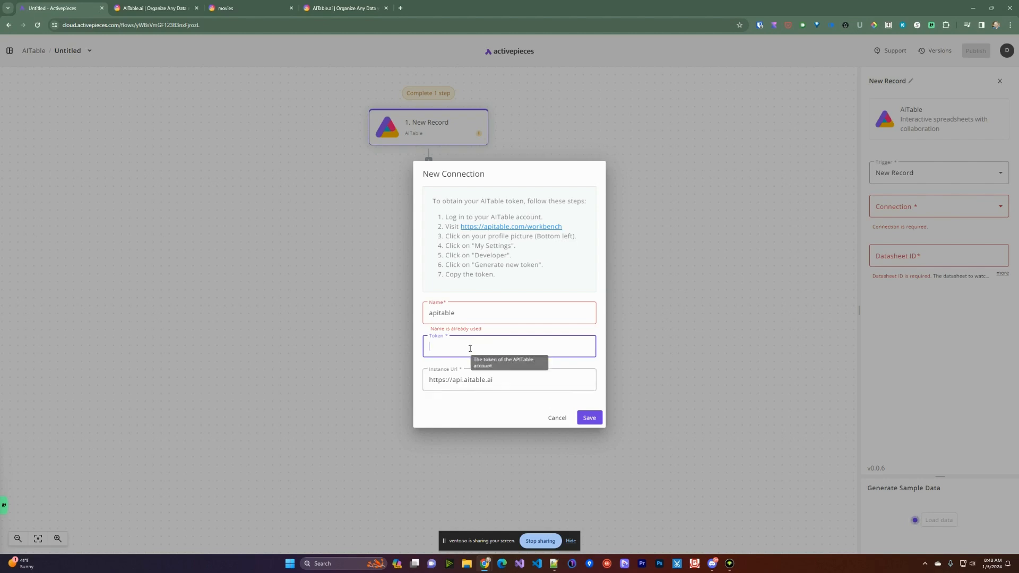
pyautogui.click(556, 418)
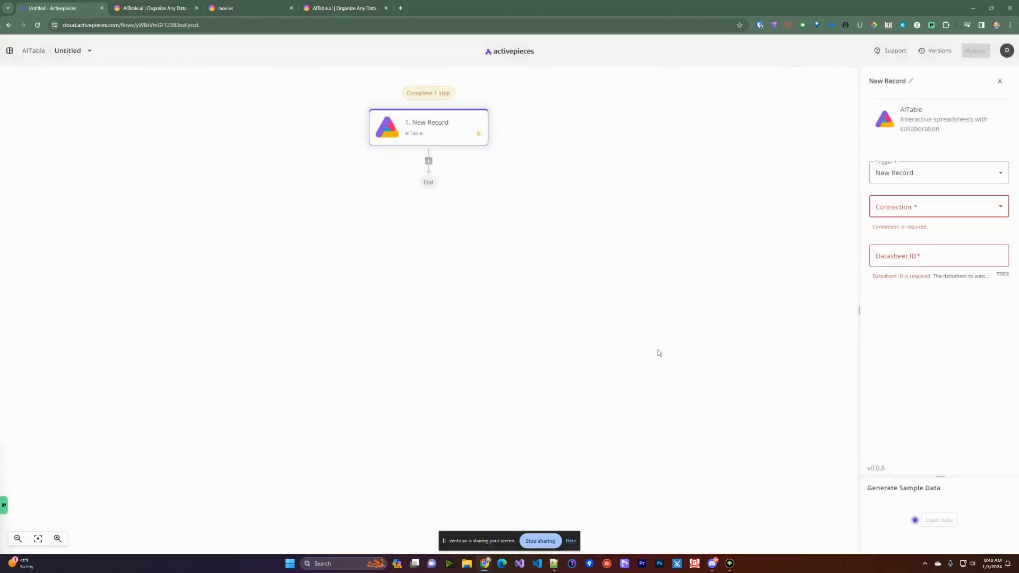
# - Assign the existing apitable connection to the New Record trigger
pyautogui.click(912, 209)
pyautogui.click(905, 246)
pyautogui.click(907, 246)
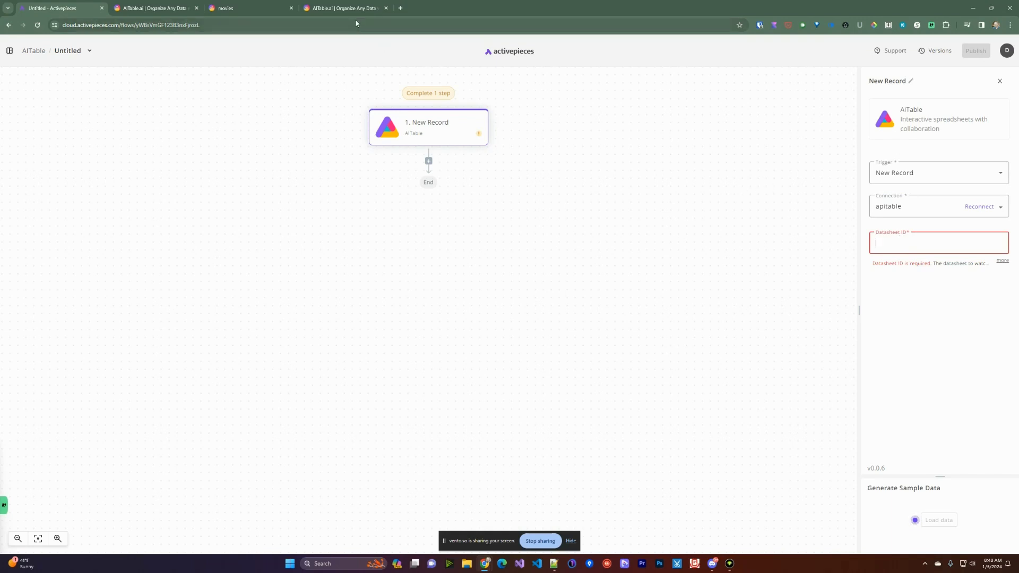
# - Switch to the movies datasheet in AITable, close the settings, and examine the datasheet and view IDs in its URL
pyautogui.click(251, 4)
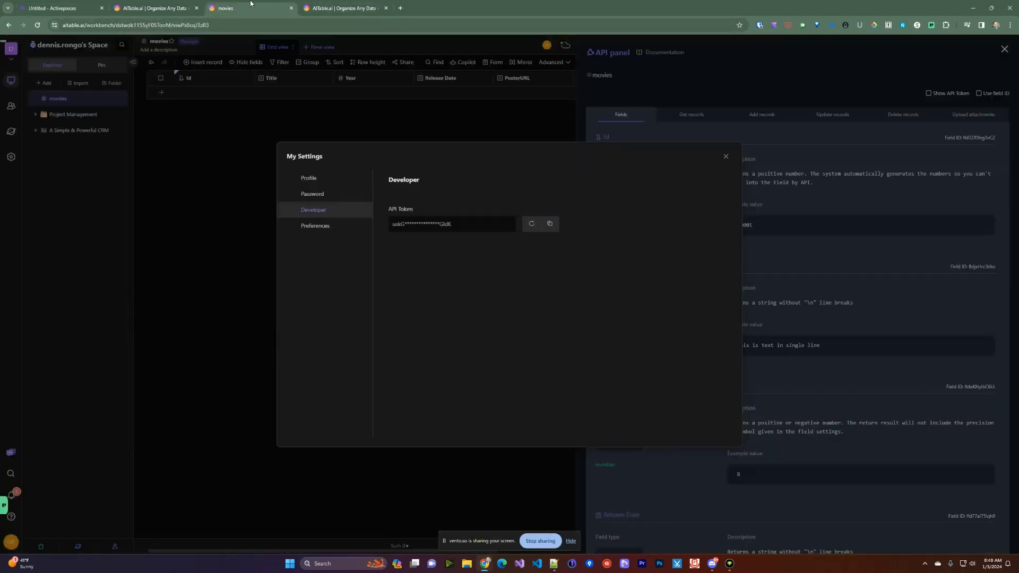
pyautogui.click(199, 162)
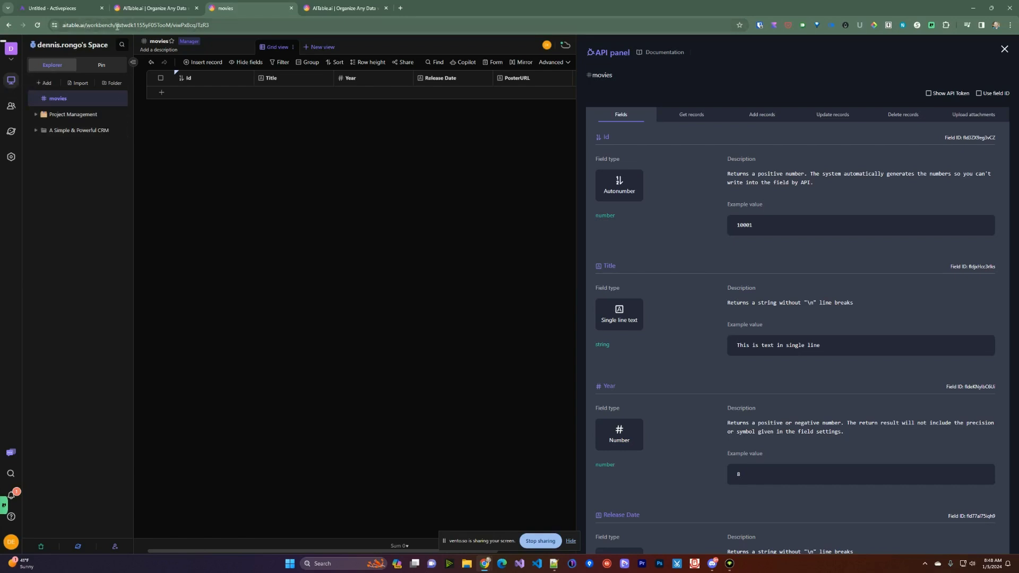
pyautogui.moveTo(118, 26); pyautogui.dragTo(190, 27)
pyautogui.click(169, 26)
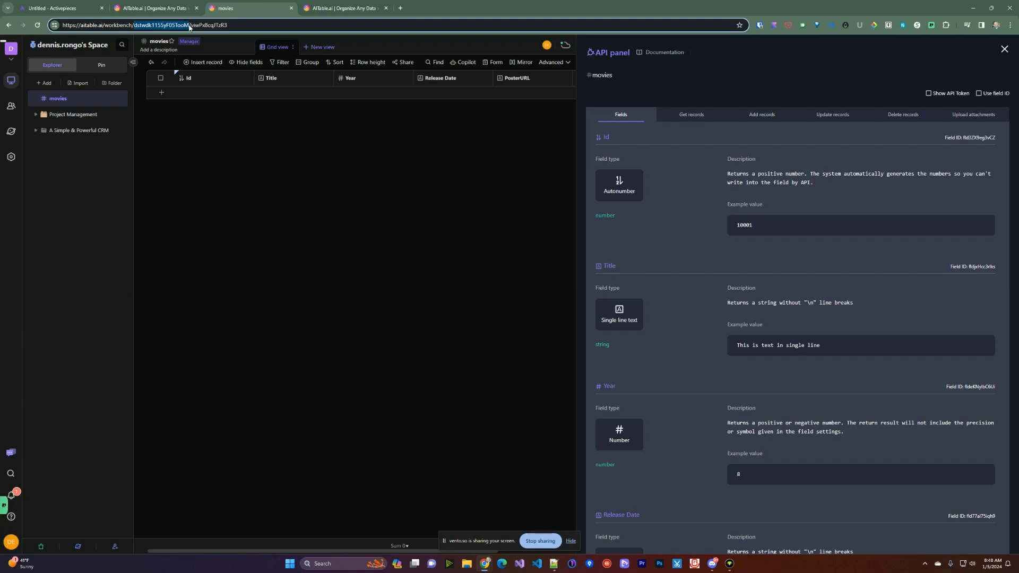
pyautogui.moveTo(211, 28); pyautogui.dragTo(226, 26)
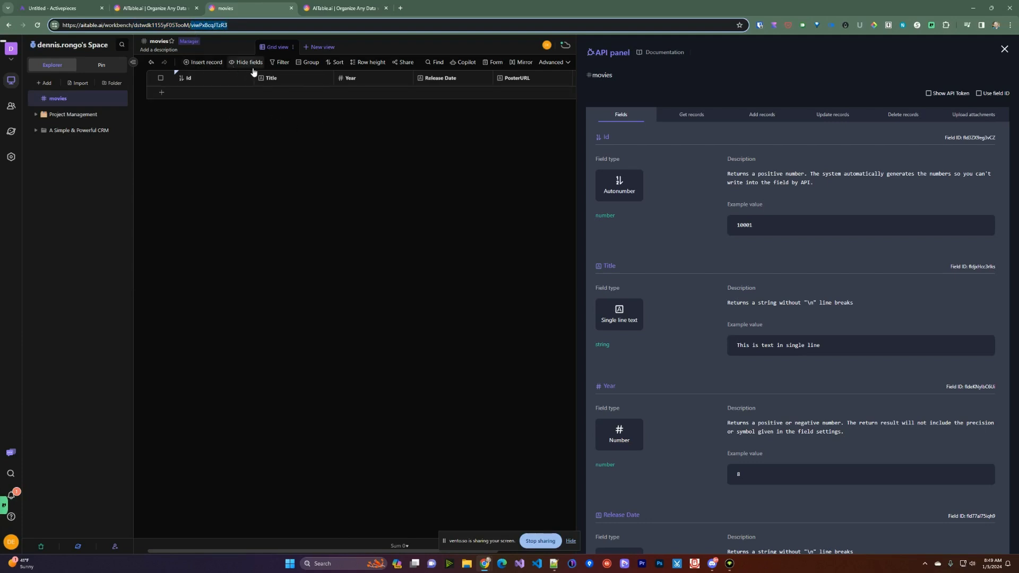
pyautogui.click(321, 48)
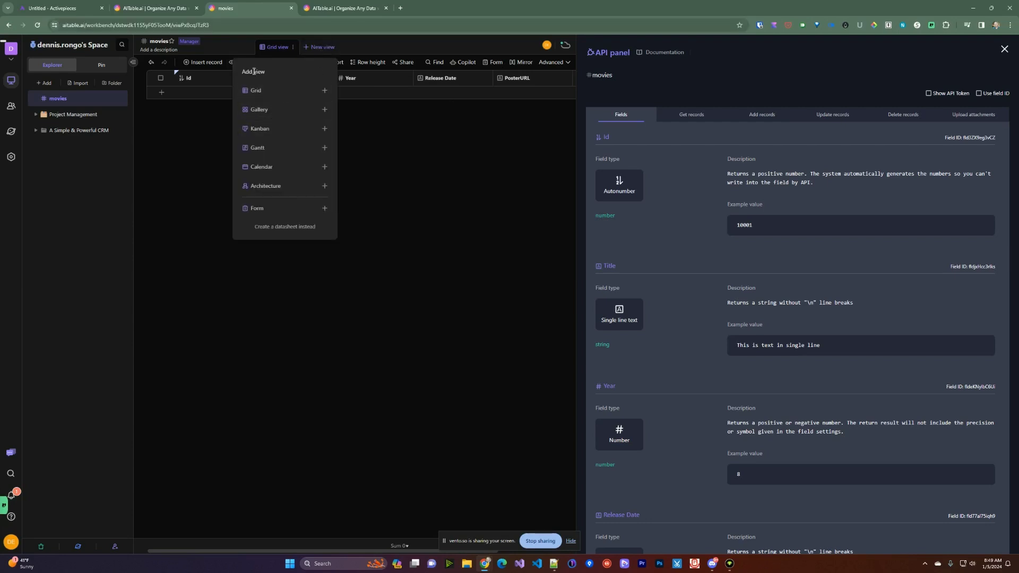
pyautogui.click(172, 68)
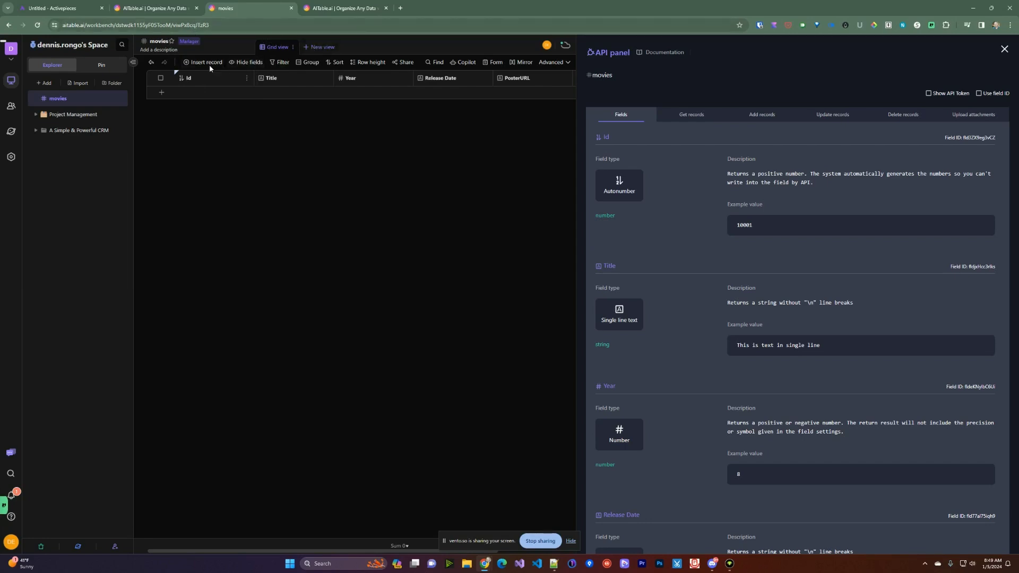
# - Copy the datasheet ID from the movies URL and paste it as the Datasheet ID of the Activepieces New Record trigger
pyautogui.moveTo(118, 24); pyautogui.dragTo(170, 31)
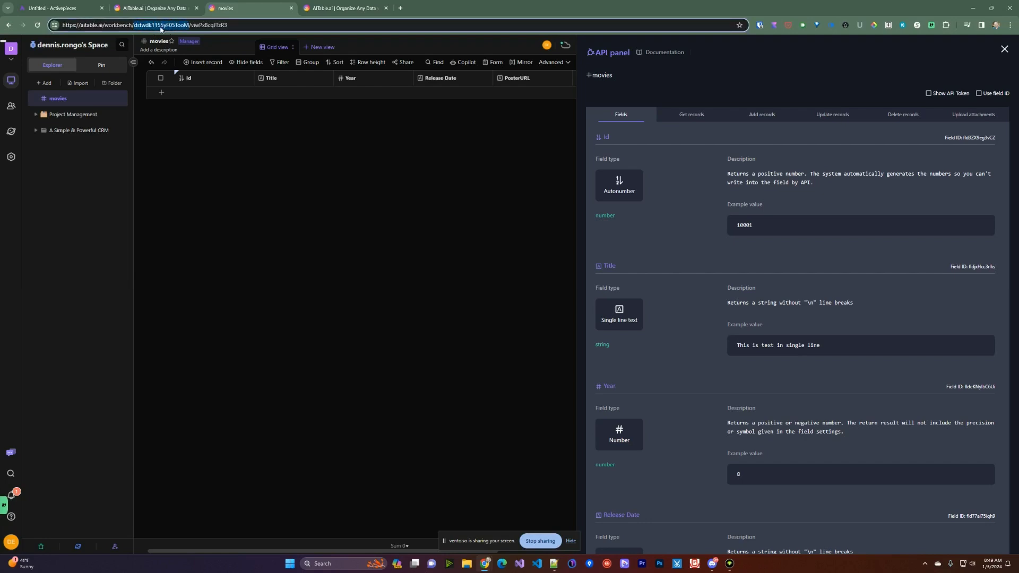
pyautogui.rightClick(162, 28)
pyautogui.click(195, 105)
pyautogui.click(75, 7)
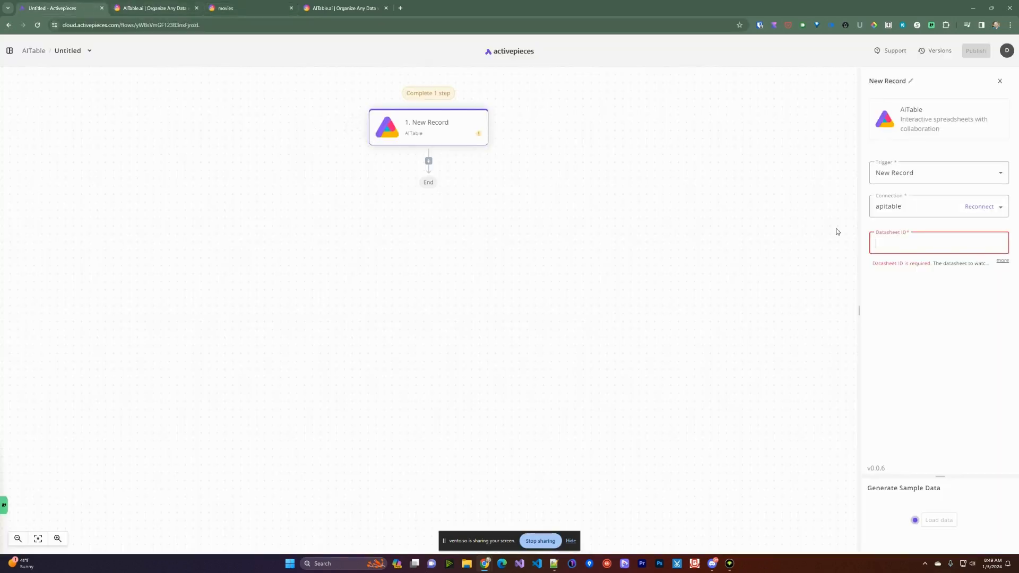
pyautogui.rightClick(928, 240)
pyautogui.click(856, 317)
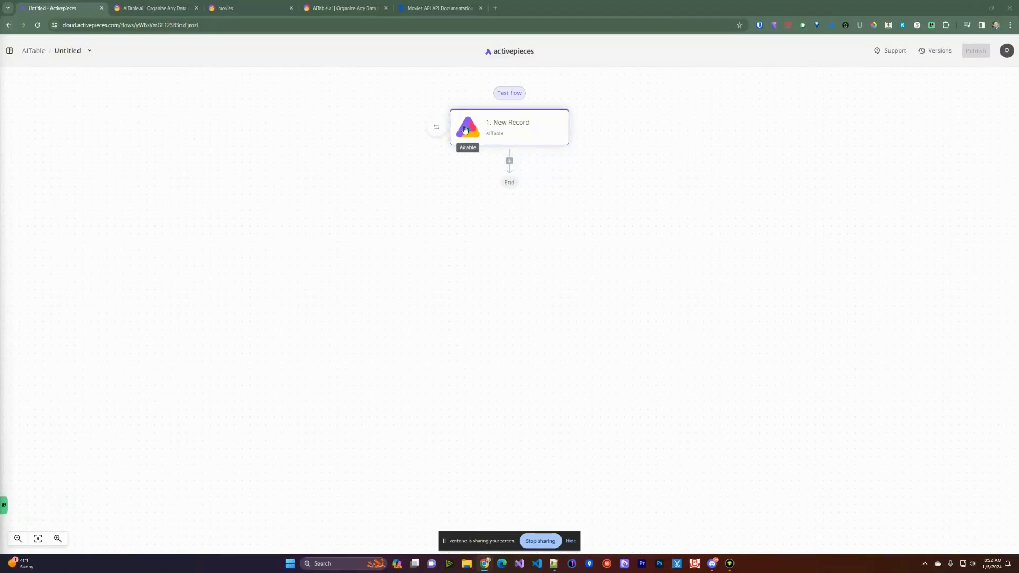
# - Switch to the Movies API page on RapidAPI and examine the request headers in the Shows endpoint's Axios snippet
pyautogui.click(426, 6)
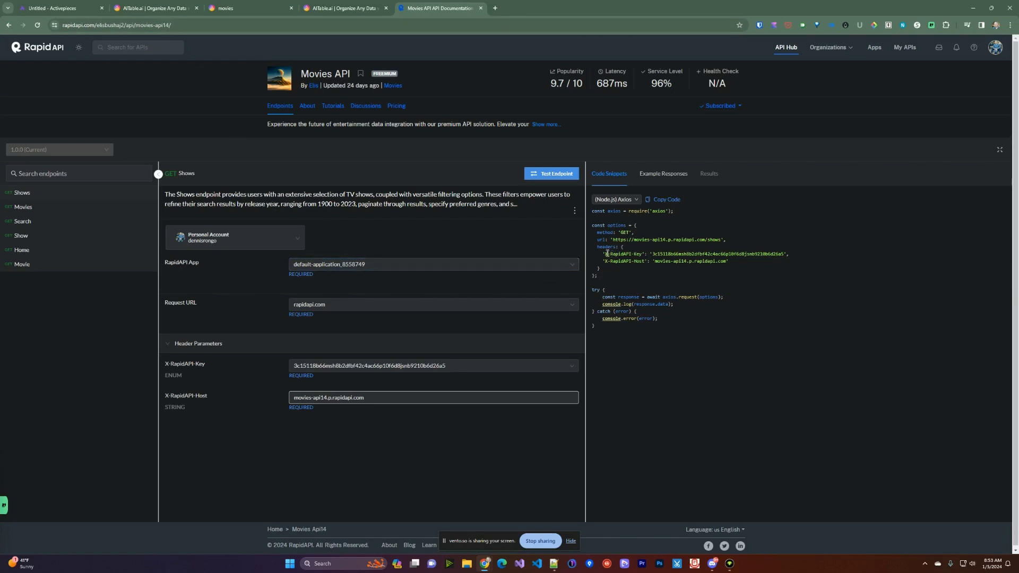
pyautogui.moveTo(606, 247); pyautogui.dragTo(634, 269)
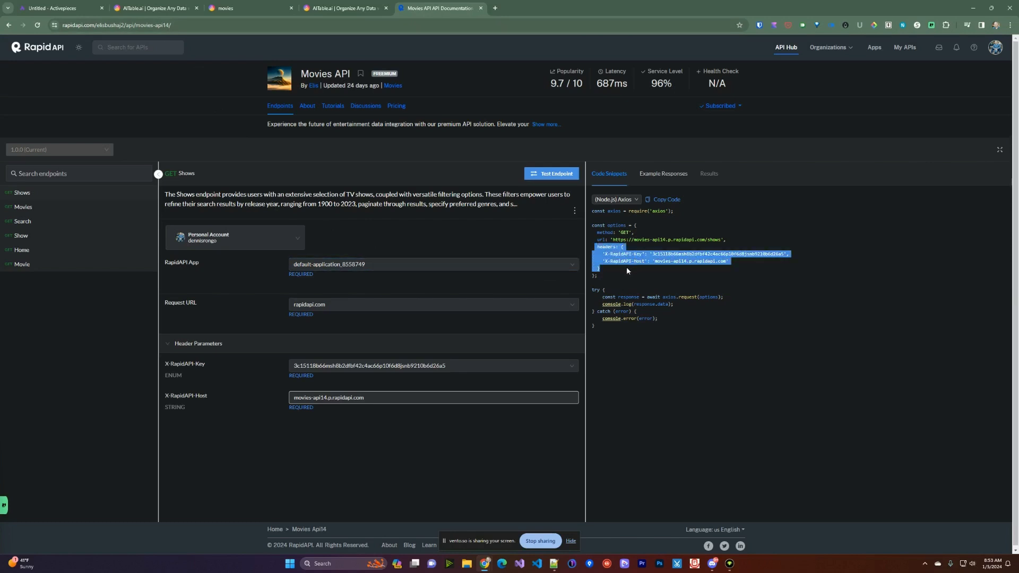
pyautogui.click(626, 270)
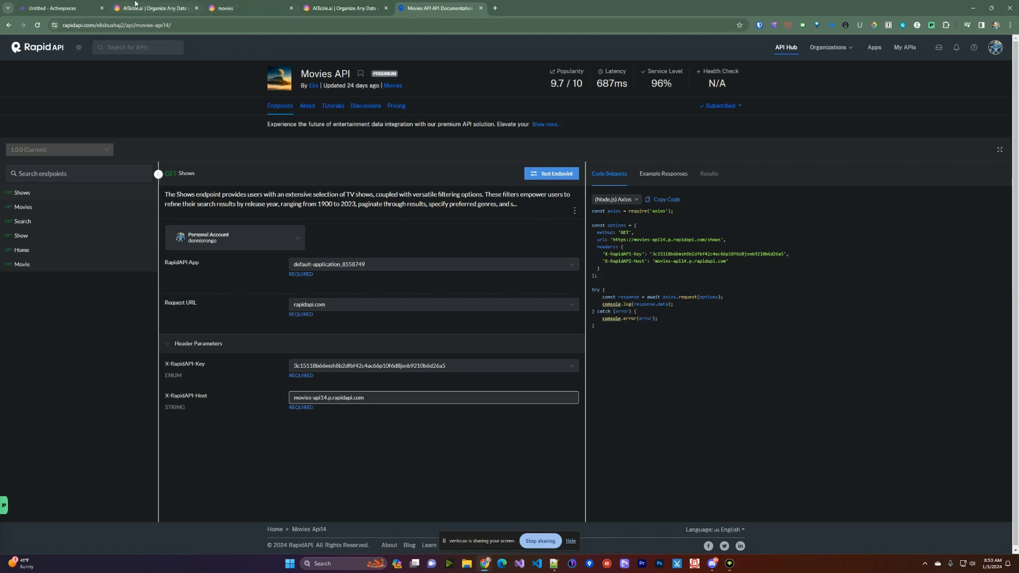
# - Switch to the Activepieces flow and add a core HTTP step after the New Record trigger
pyautogui.click(63, 8)
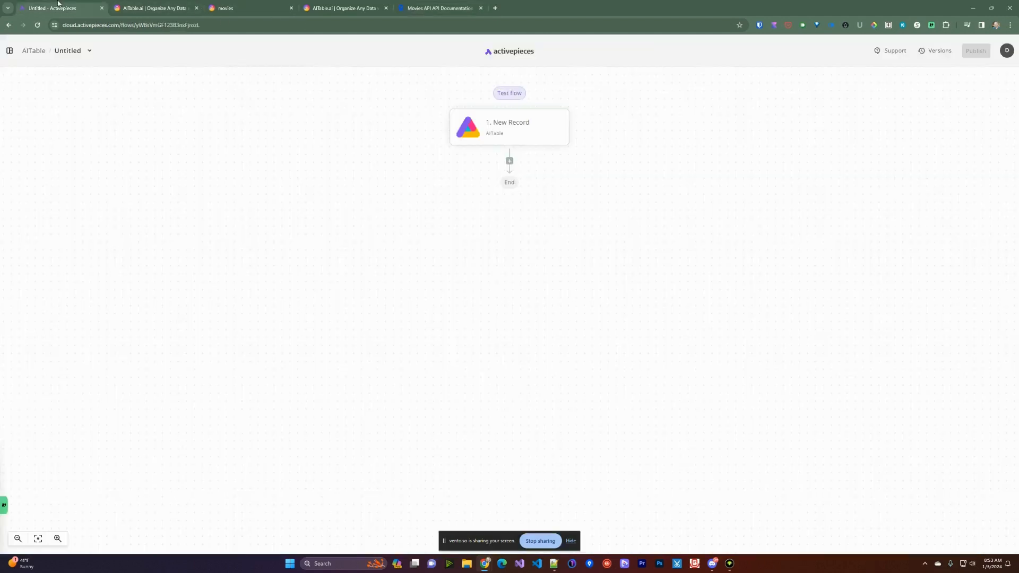
pyautogui.click(509, 162)
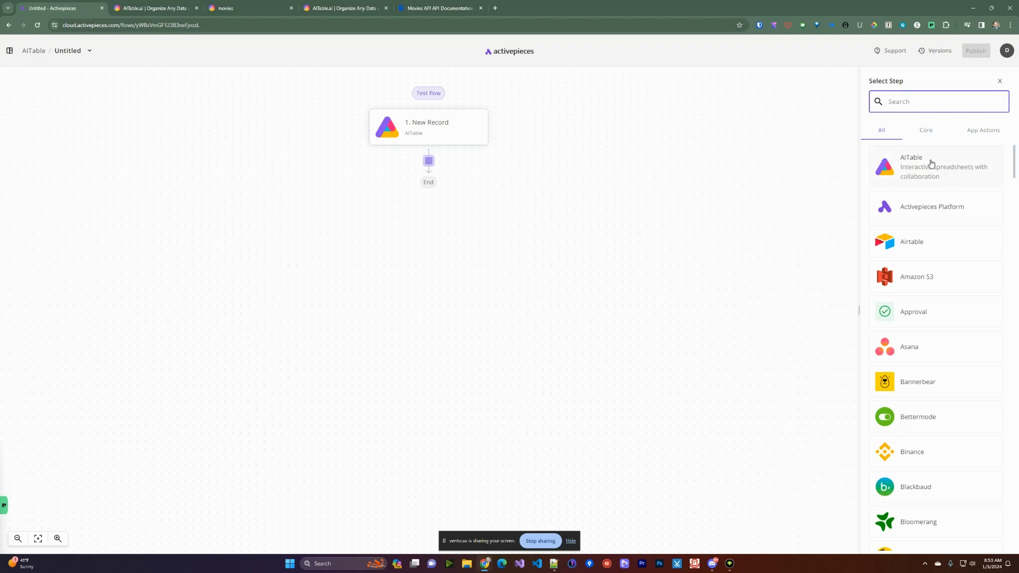
pyautogui.click(931, 140)
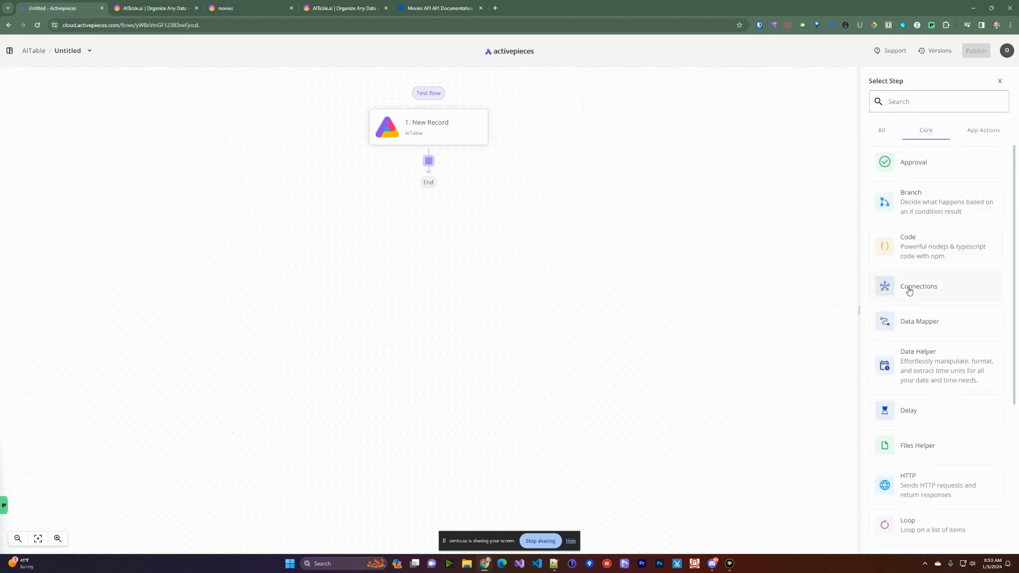
pyautogui.scroll(-3, 912, 304)
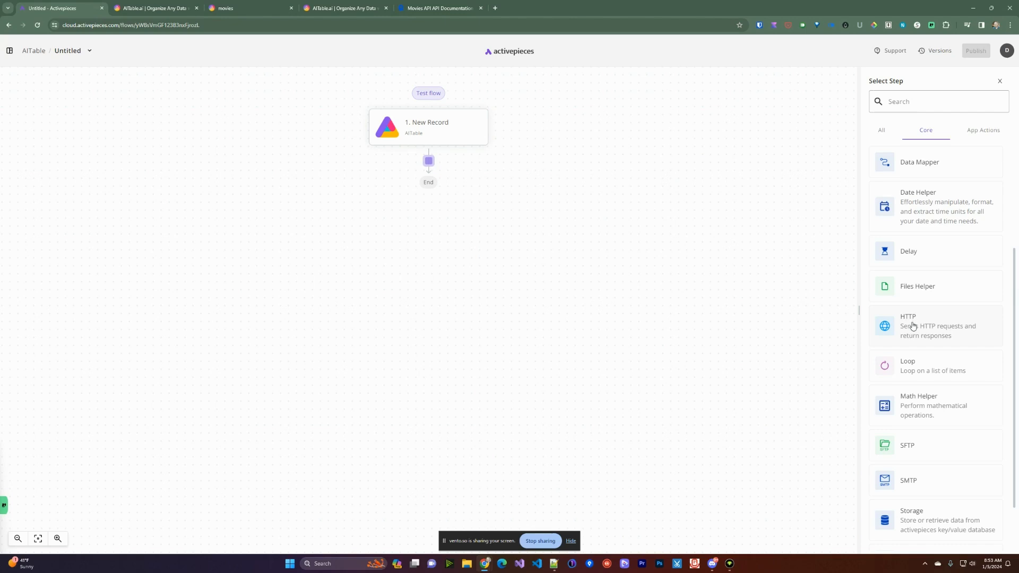
pyautogui.scroll(3, 913, 326)
pyautogui.scroll(1, 919, 294)
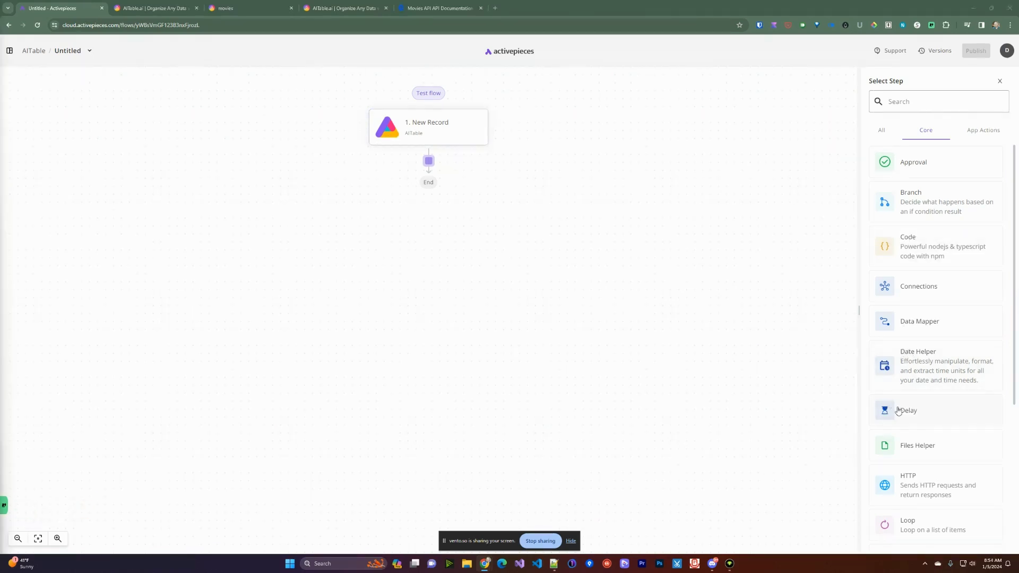
pyautogui.scroll(-2, 902, 371)
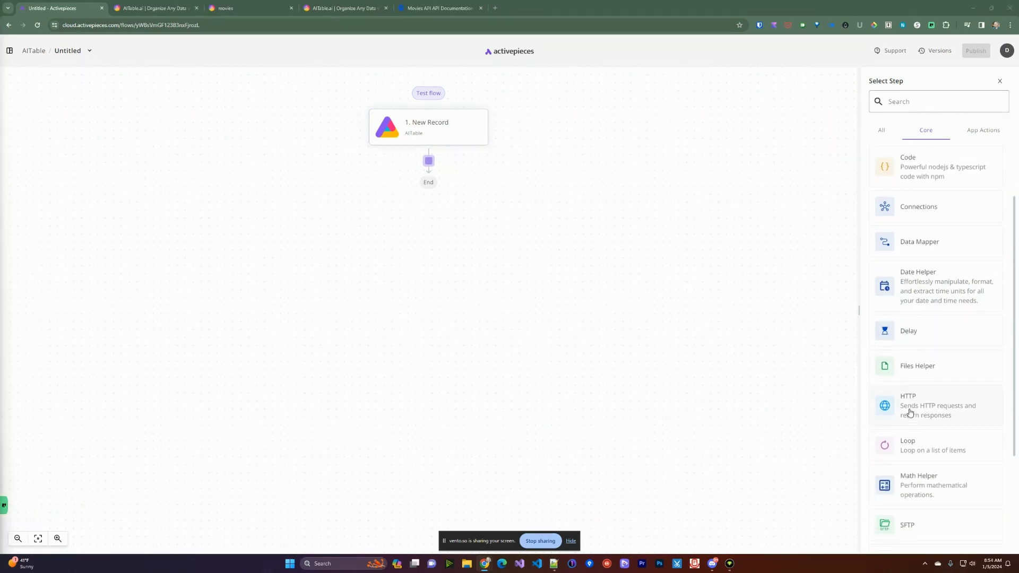
pyautogui.click(912, 414)
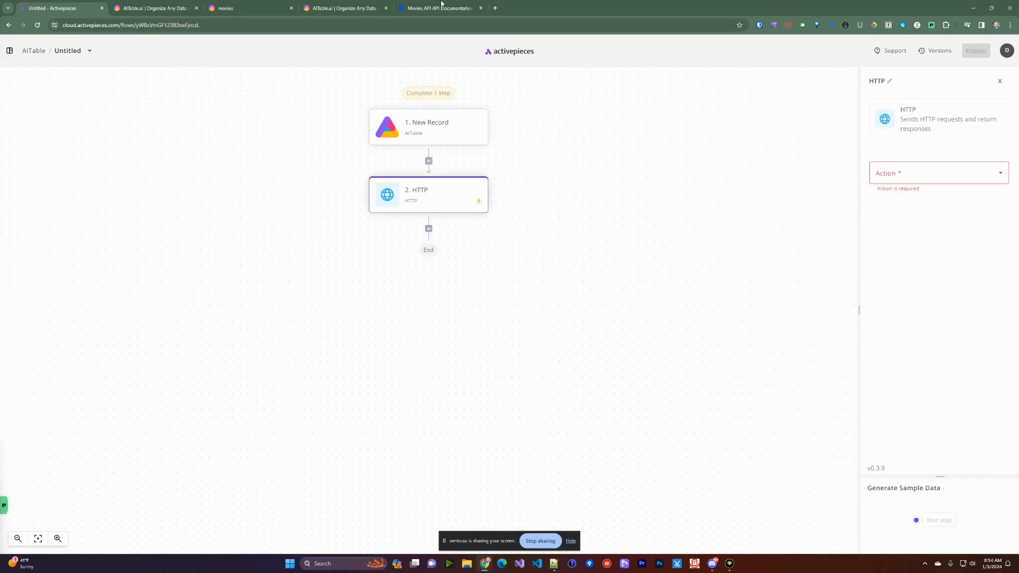
# - Switch to the Movies API page on RapidAPI and copy the request URL from the Movies endpoint's Axios snippet
pyautogui.click(424, 8)
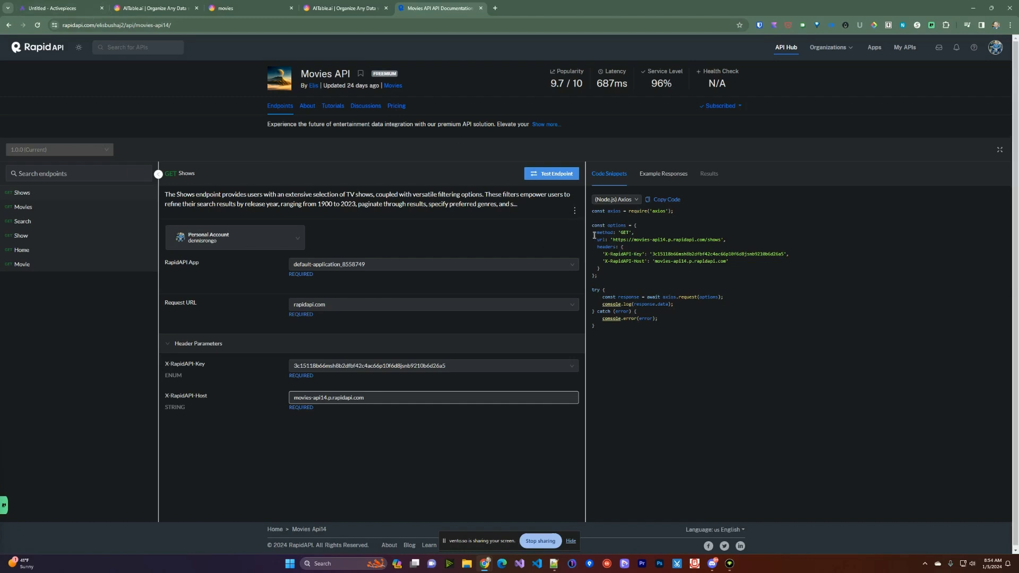
pyautogui.moveTo(615, 239); pyautogui.dragTo(655, 239)
pyautogui.click(627, 240)
pyautogui.moveTo(614, 240); pyautogui.dragTo(721, 240)
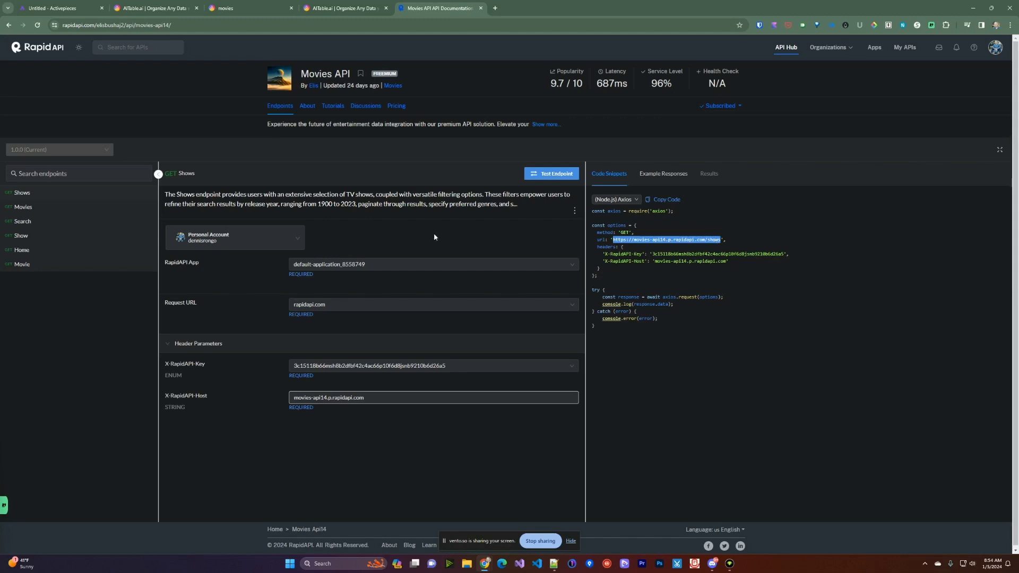
pyautogui.click(56, 208)
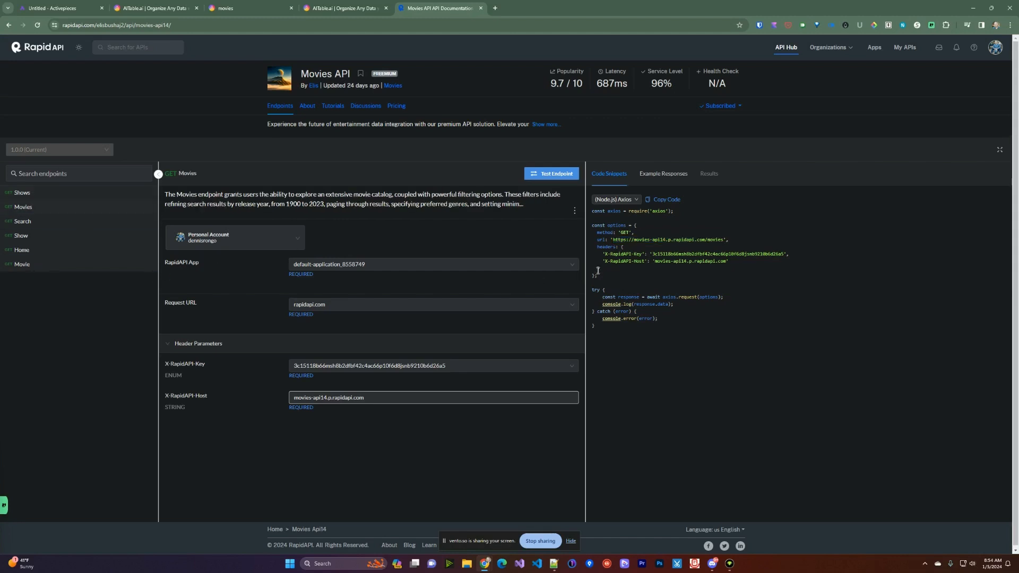
pyautogui.moveTo(614, 240); pyautogui.dragTo(722, 242)
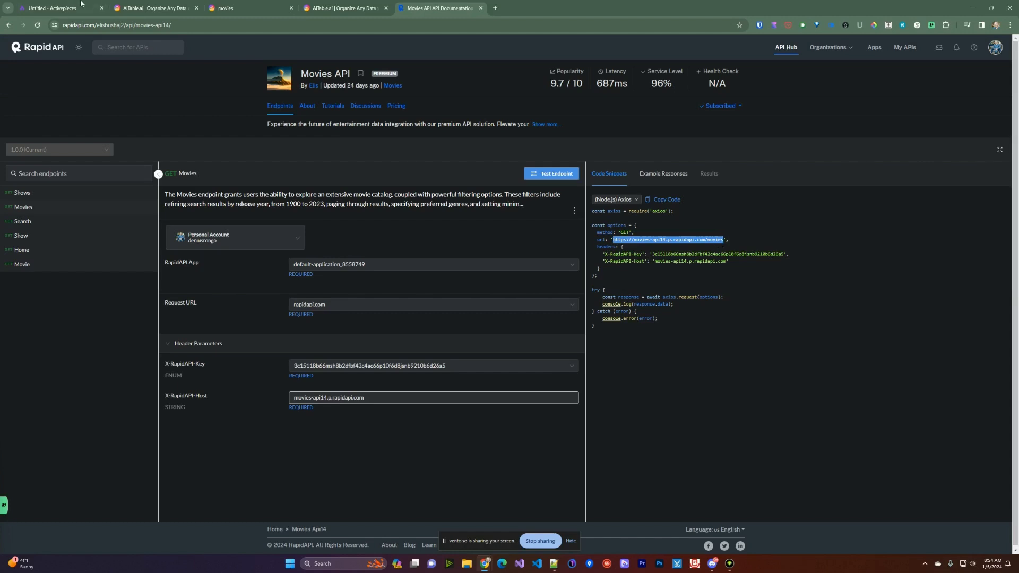
pyautogui.click(81, 2)
pyautogui.click(931, 177)
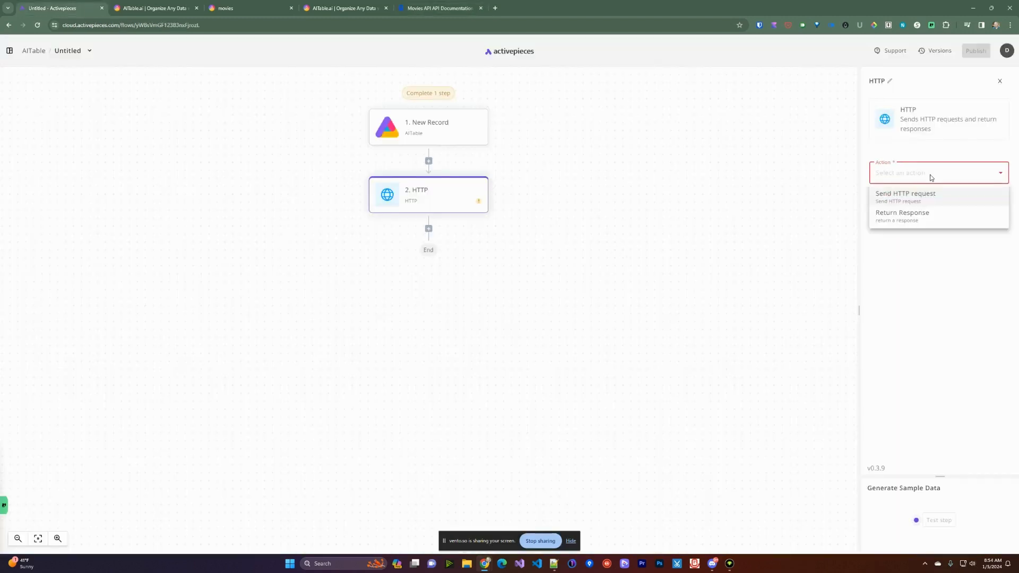
pyautogui.click(901, 198)
pyautogui.click(901, 218)
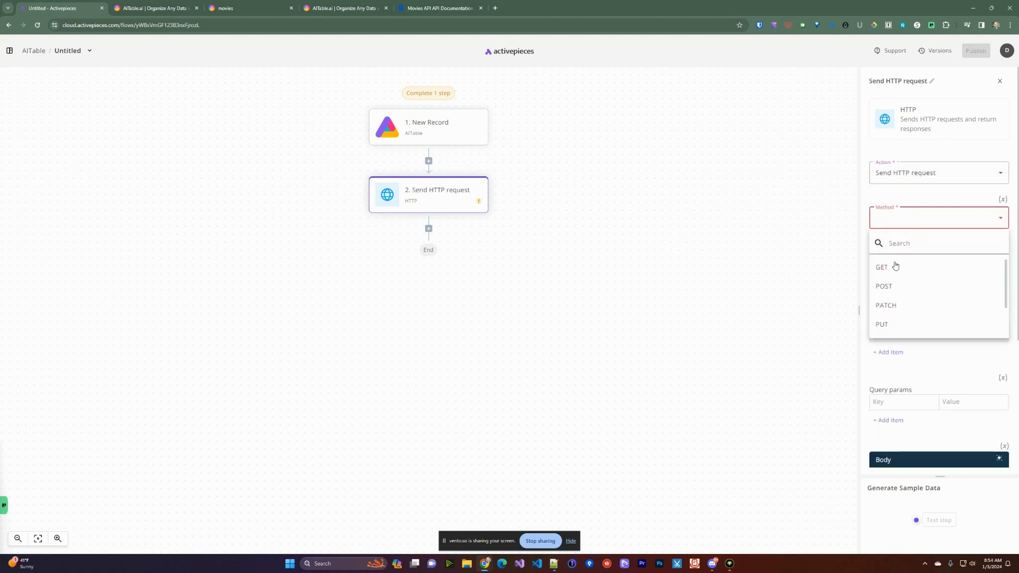
pyautogui.click(893, 269)
pyautogui.click(893, 256)
pyautogui.hotkey('ctrl', 'v')
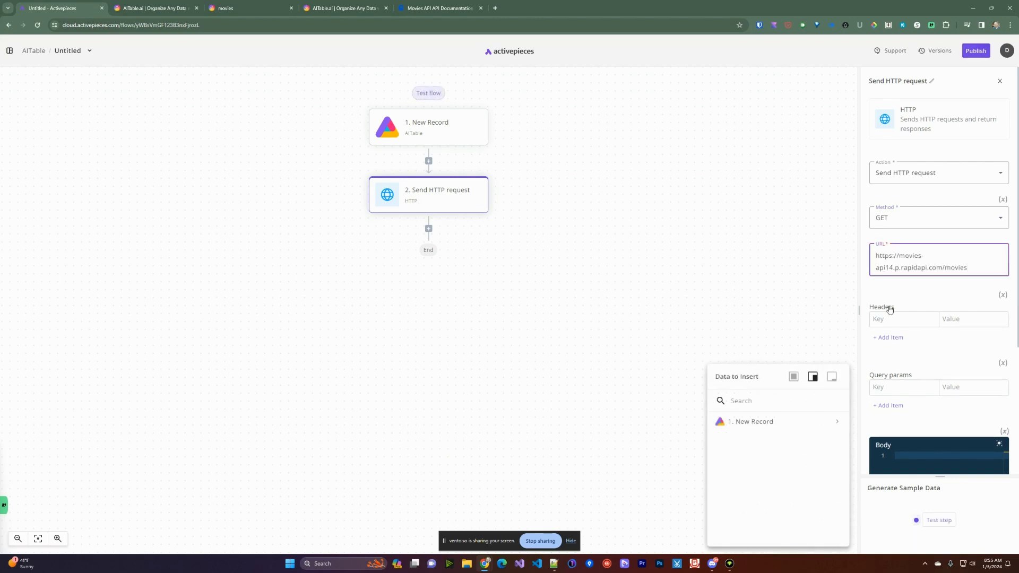
# - Copy the header name X-RapidAPI-Key from the RapidAPI snippet and paste it as the HTTP request's first header key
pyautogui.click(891, 316)
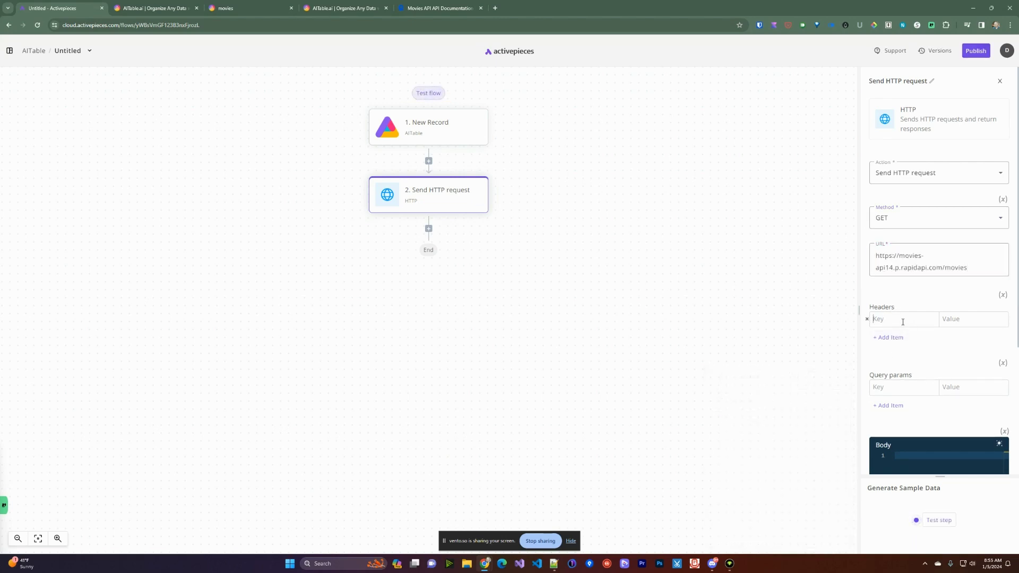
pyautogui.click(446, 8)
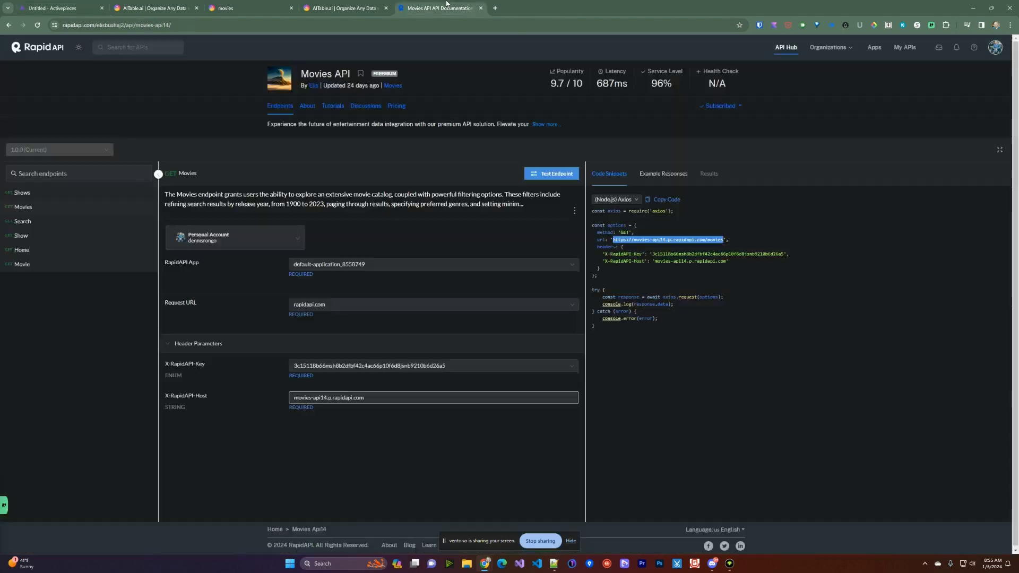
pyautogui.moveTo(642, 254); pyautogui.dragTo(602, 255)
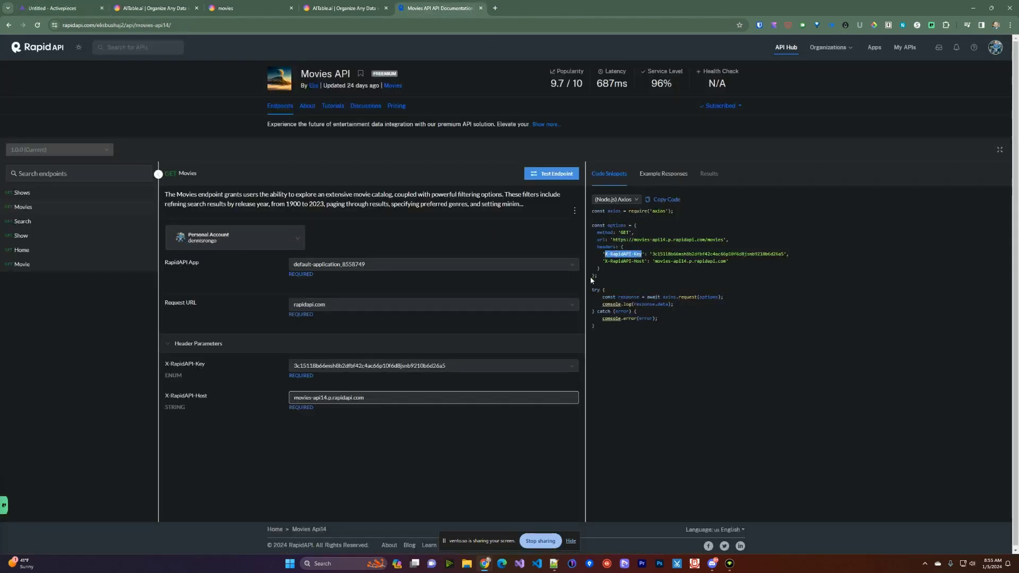
pyautogui.click(70, 6)
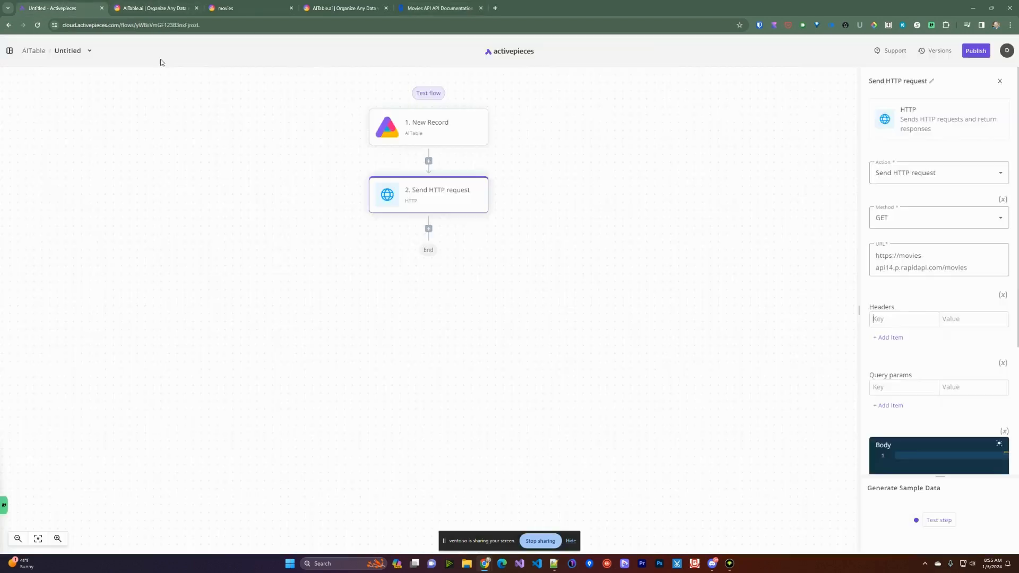
pyautogui.click(902, 319)
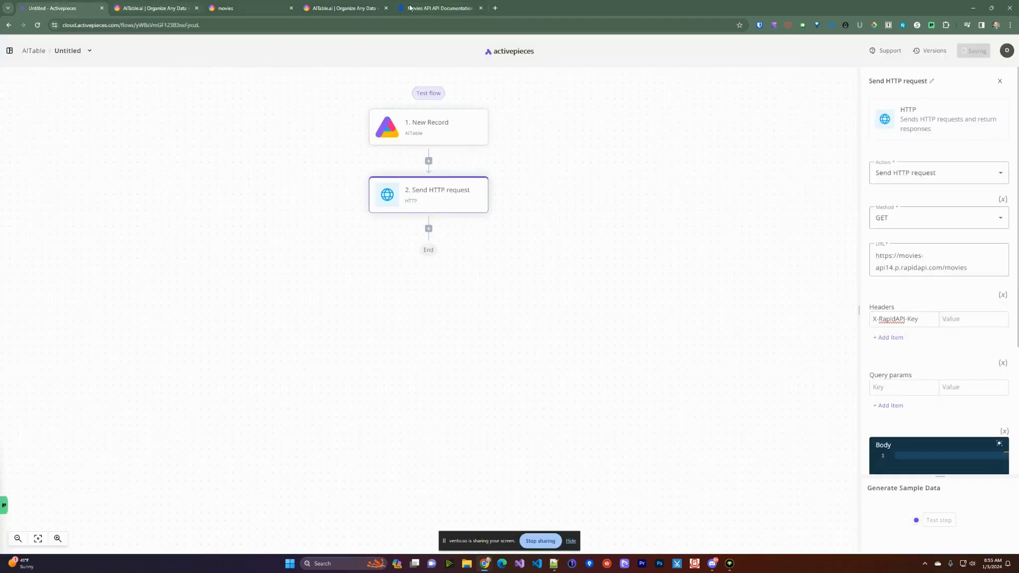
# - Copy the header name X-RapidAPI-Host from the RapidAPI snippet and add it as a second header key in the HTTP request
pyautogui.click(440, 8)
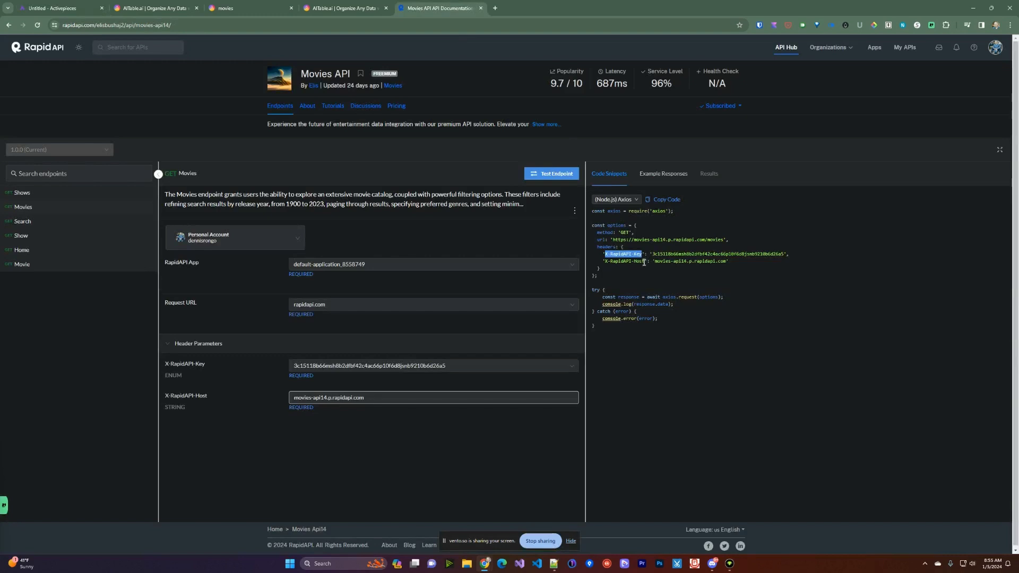
pyautogui.moveTo(644, 261); pyautogui.dragTo(603, 260)
pyautogui.hotkey('ctrl', 'c')
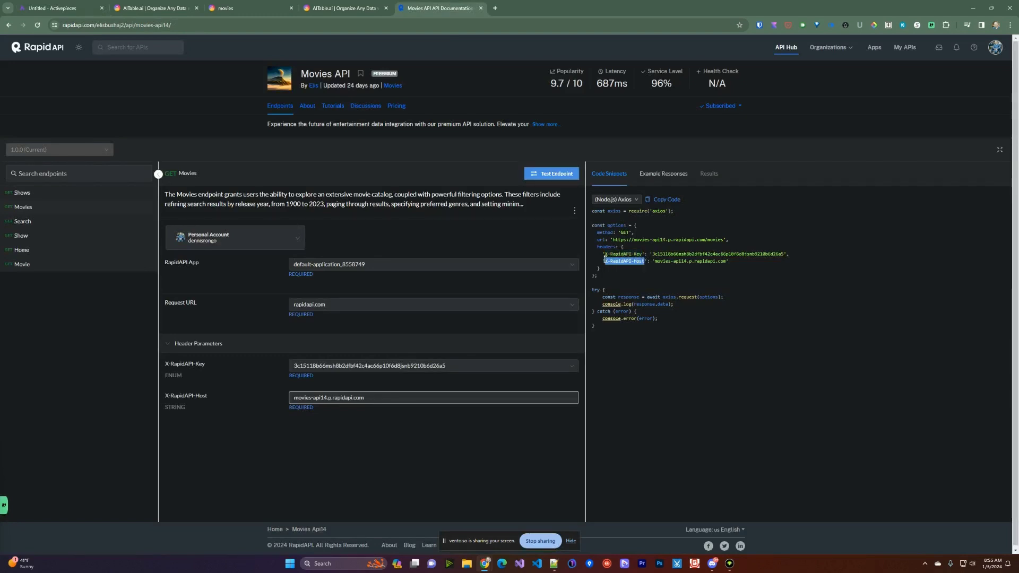
pyautogui.click(82, 11)
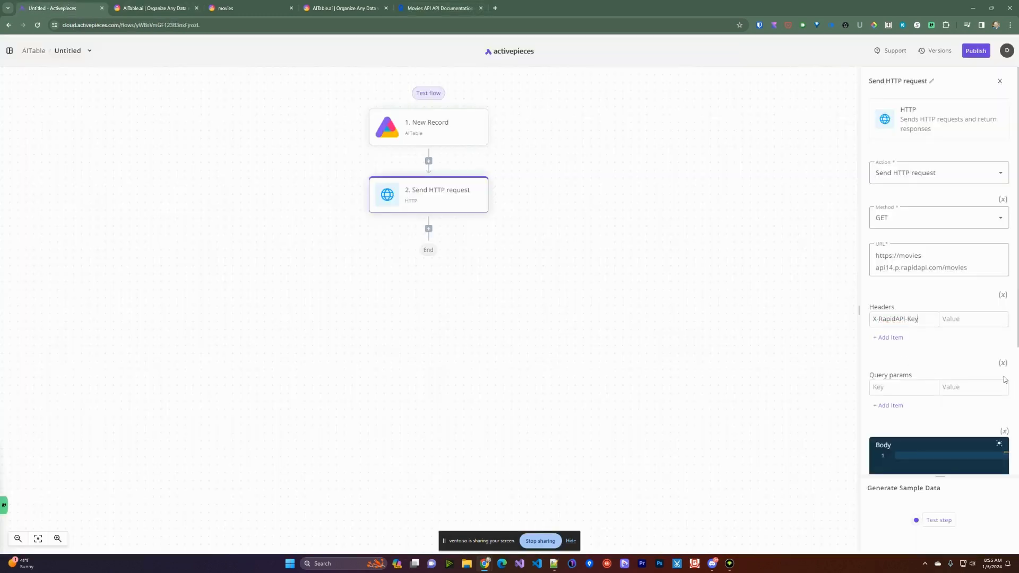
pyautogui.click(890, 337)
pyautogui.hotkey('ctrl', 'v')
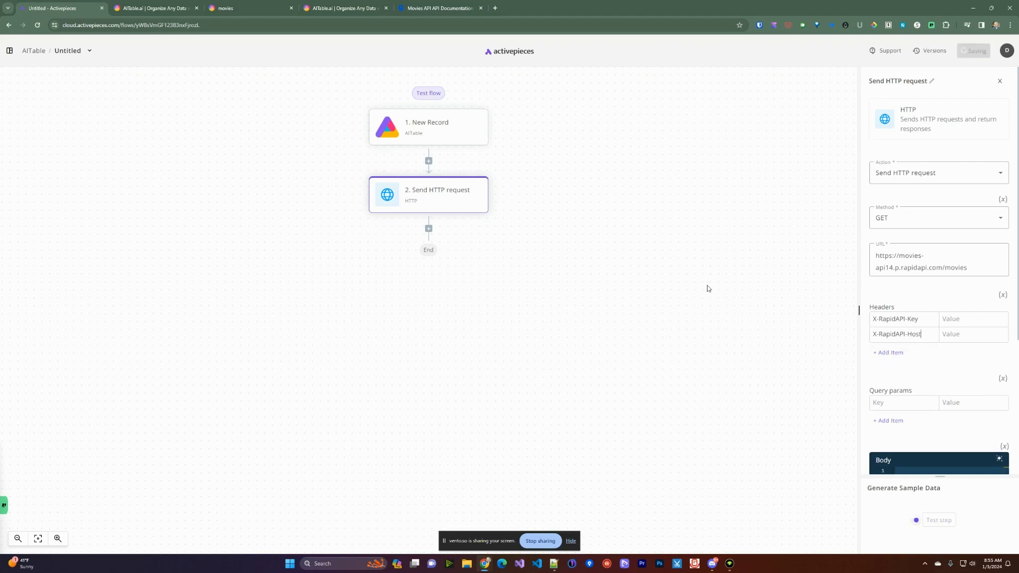
# - Copy the API key from the RapidAPI snippet and paste it as the value of the X-RapidAPI-Key header
pyautogui.click(395, 11)
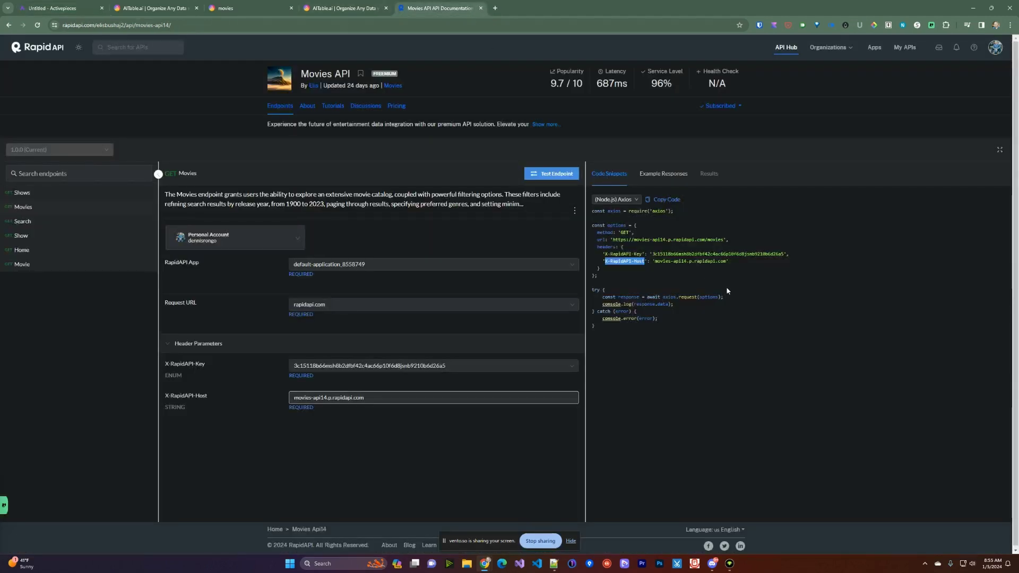
pyautogui.moveTo(784, 255); pyautogui.dragTo(653, 253)
pyautogui.hotkey('ctrl', 'c')
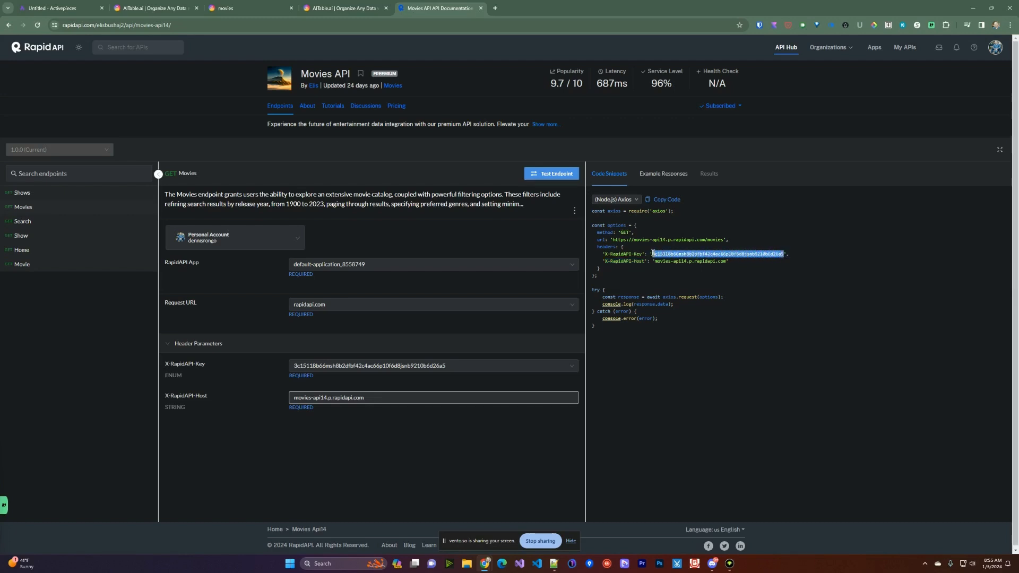
pyautogui.click(68, 4)
pyautogui.click(959, 319)
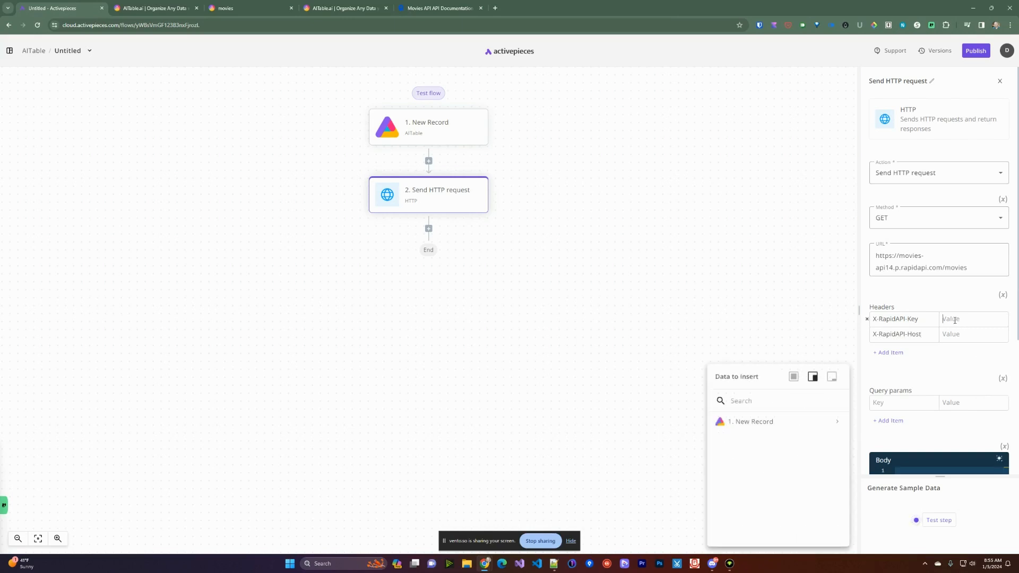
pyautogui.hotkey('ctrl', 'v')
# - Copy the host movies-api14.p.rapidapi.com from the RapidAPI snippet and paste it as the X-RapidAPI-Host header's value
pyautogui.click(438, 8)
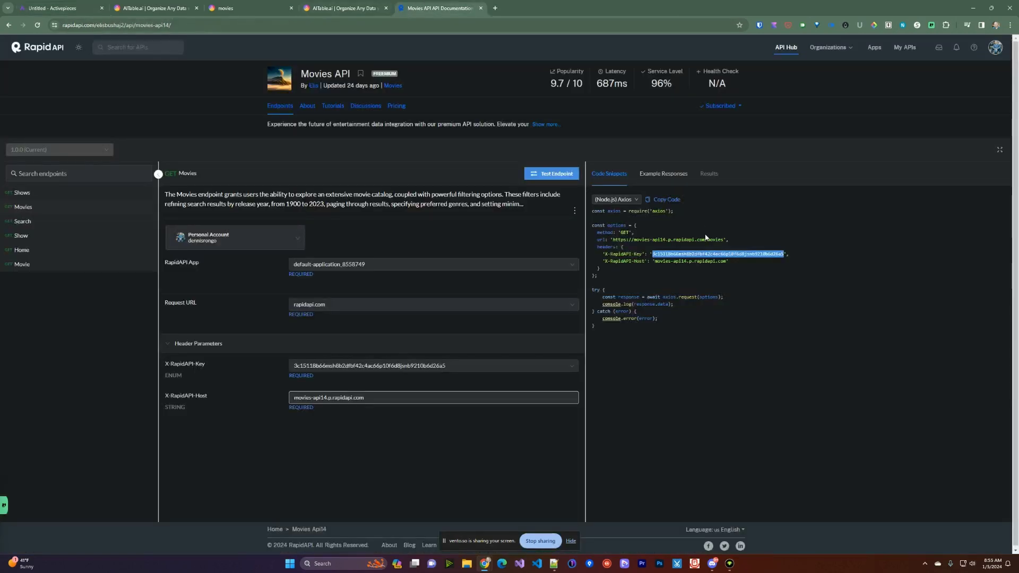
pyautogui.moveTo(727, 261); pyautogui.dragTo(657, 259)
pyautogui.hotkey('ctrl', 'c')
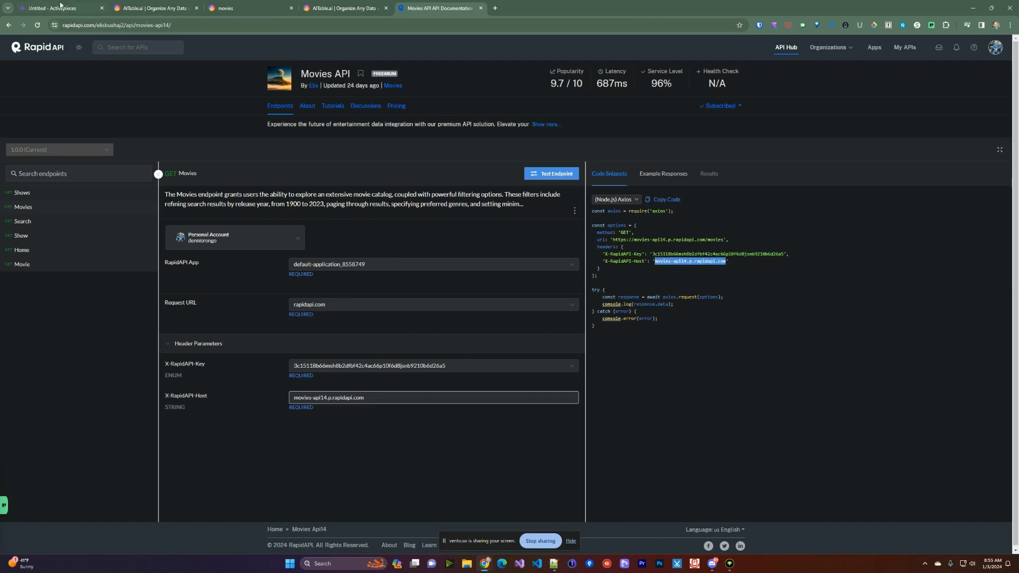
pyautogui.click(59, 8)
pyautogui.click(943, 369)
pyautogui.hotkey('ctrl', 'v')
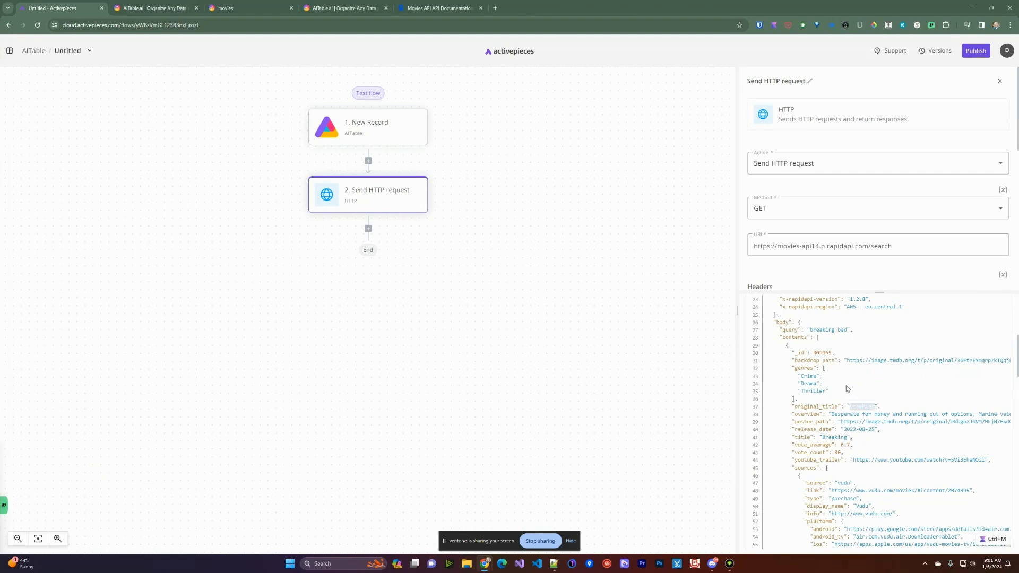
# - Examine the Send HTTP request step's sample response, including the returned query, titles, genres and streaming sources
pyautogui.scroll(-3, 860, 372)
pyautogui.scroll(-4, 859, 372)
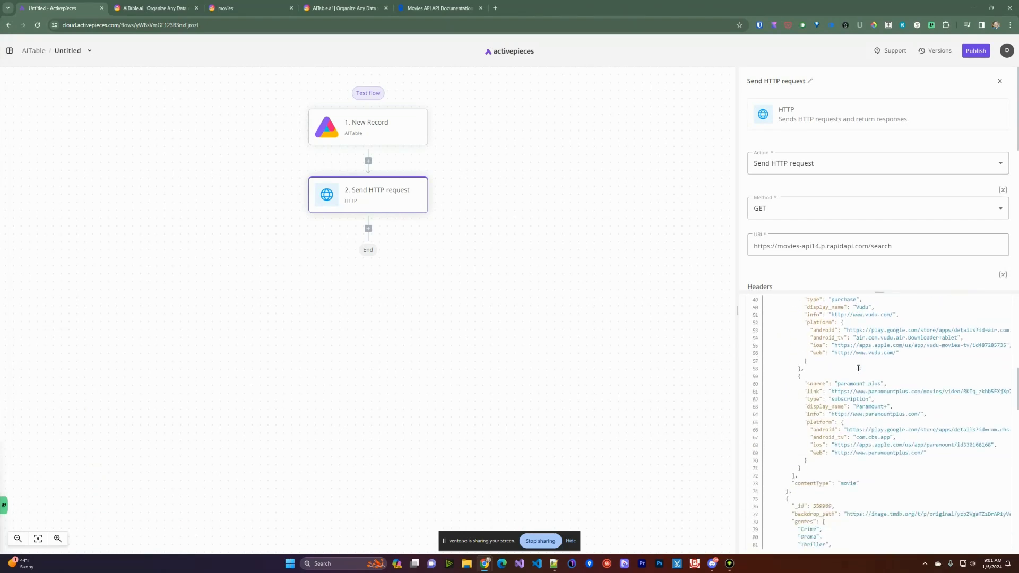
pyautogui.scroll(10, 849, 393)
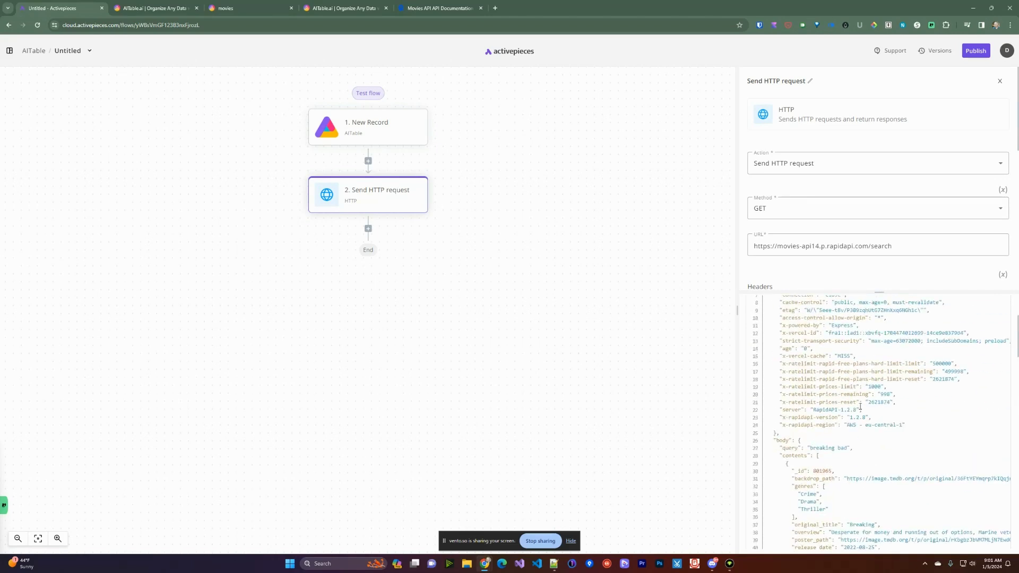
pyautogui.scroll(-2, 831, 378)
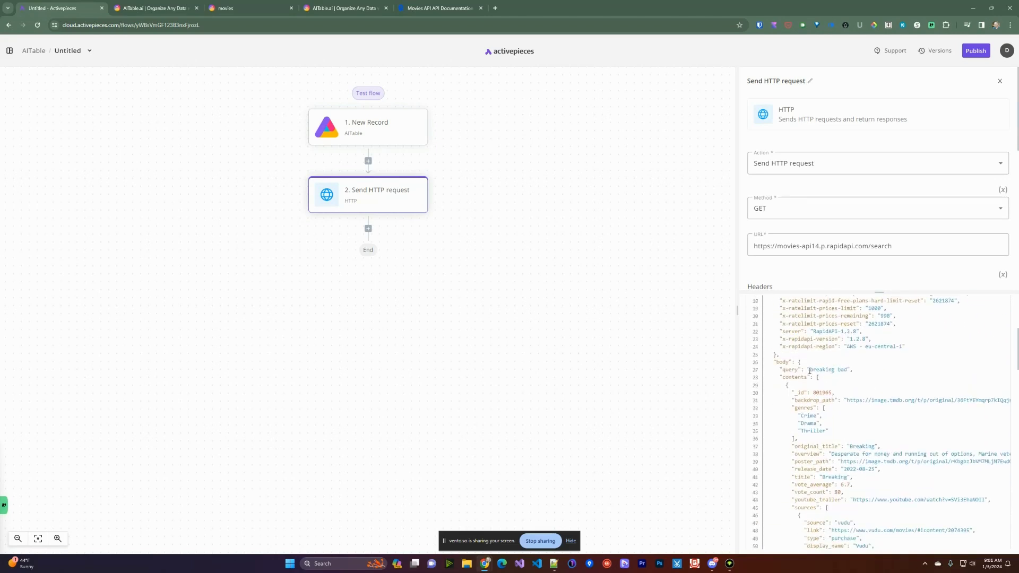
pyautogui.moveTo(809, 369); pyautogui.dragTo(845, 367)
pyautogui.click(839, 376)
# - Replace the query parameter's value in the HTTP request with the Title field from the New Record trigger
pyautogui.scroll(-2, 880, 228)
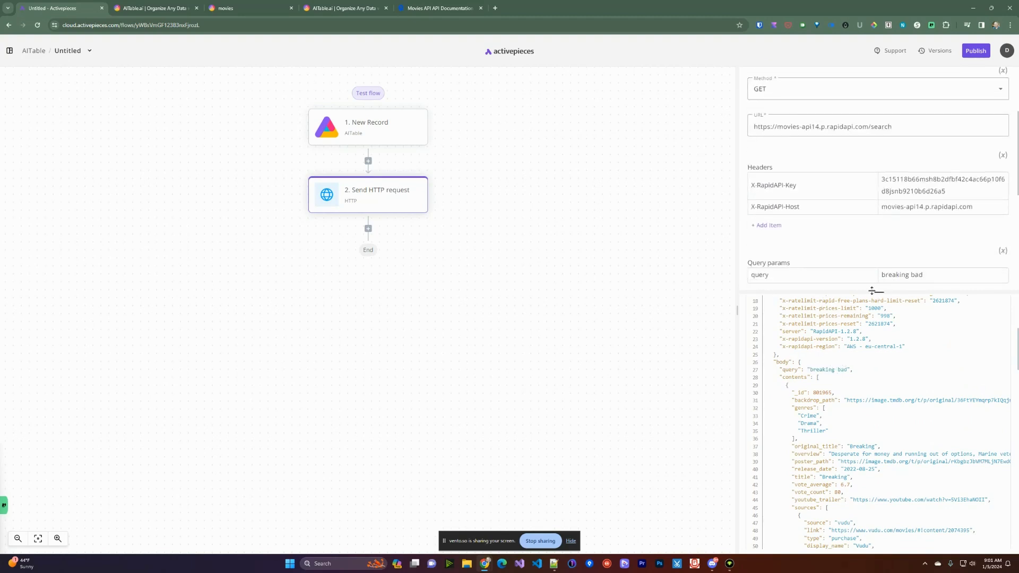
pyautogui.moveTo(871, 292); pyautogui.dragTo(872, 349)
pyautogui.moveTo(924, 275); pyautogui.dragTo(880, 275)
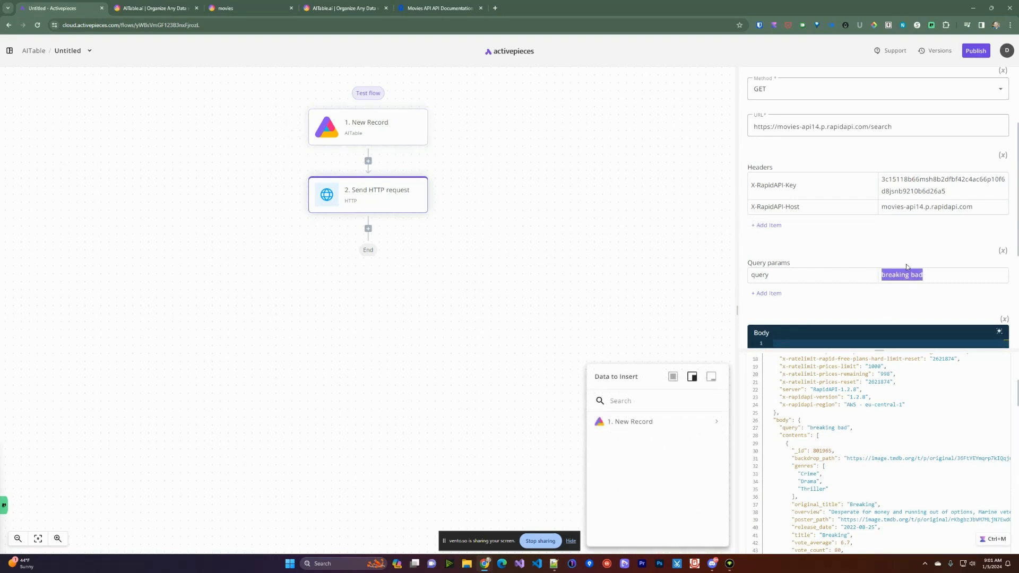
pyautogui.press('BackSpace')
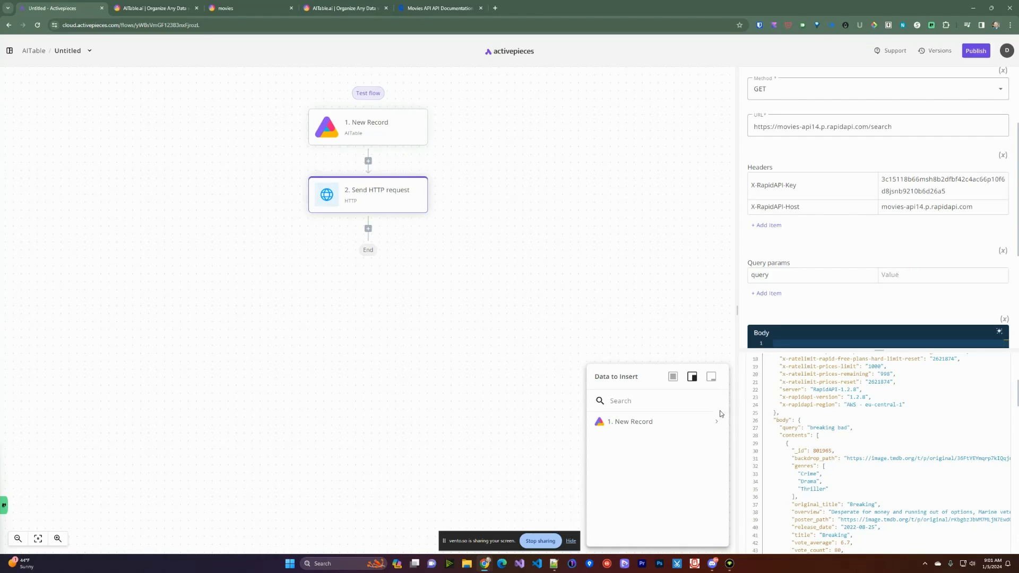
pyautogui.click(718, 423)
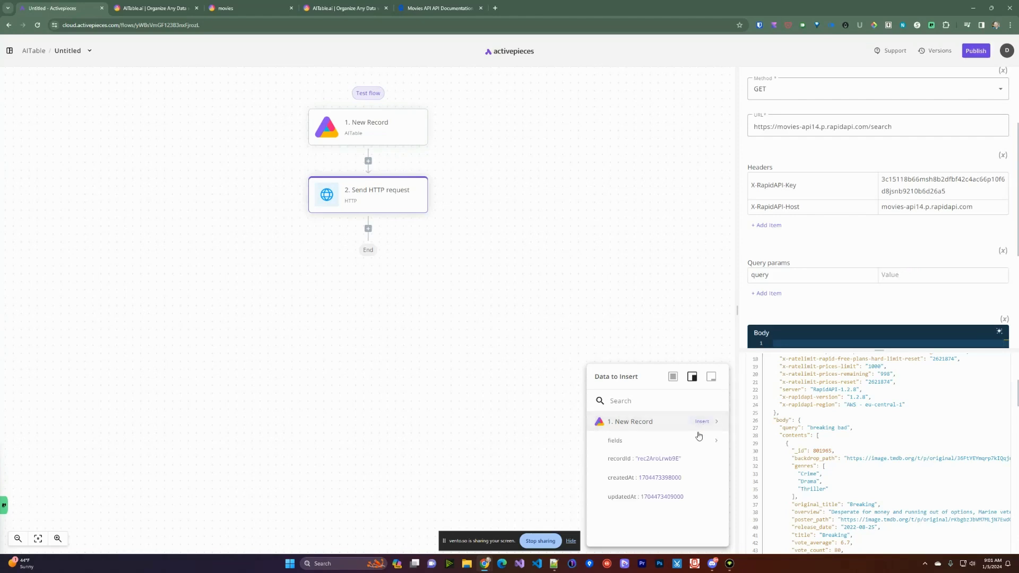
pyautogui.click(717, 443)
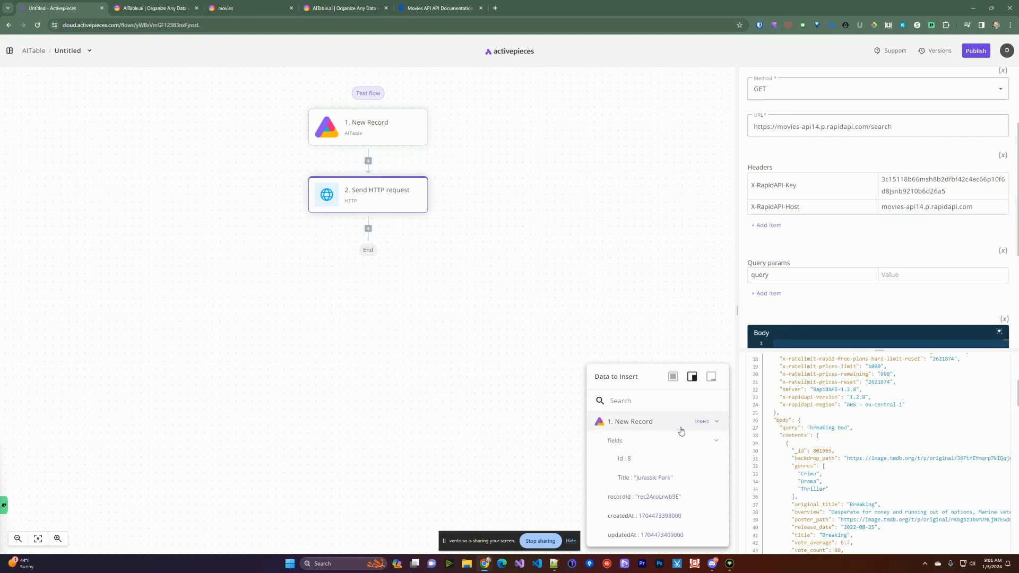
pyautogui.click(712, 479)
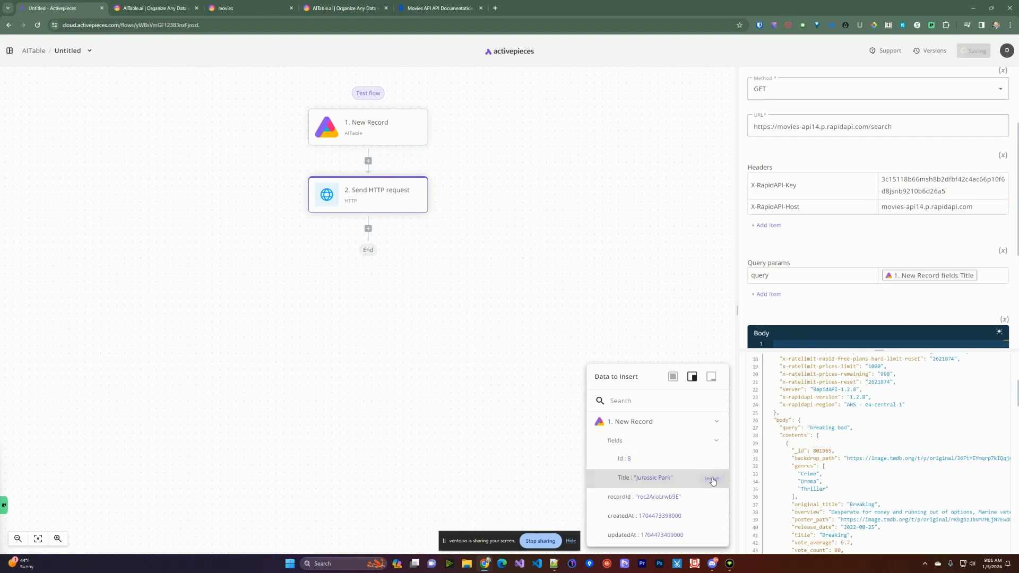
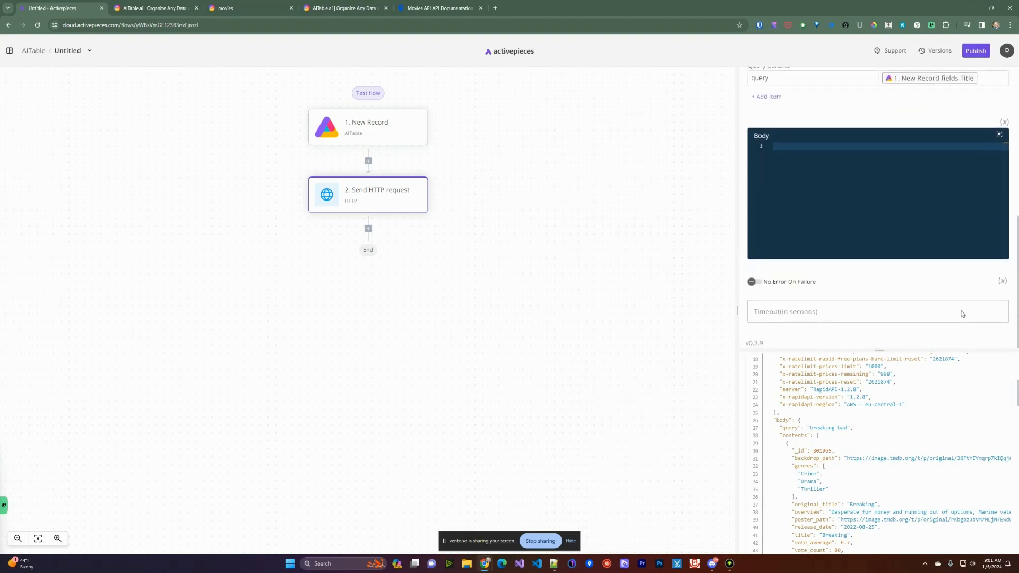
# - Retest the Send HTTP request step to regenerate its sample data using the mapped title
pyautogui.moveTo(909, 350); pyautogui.dragTo(897, 481)
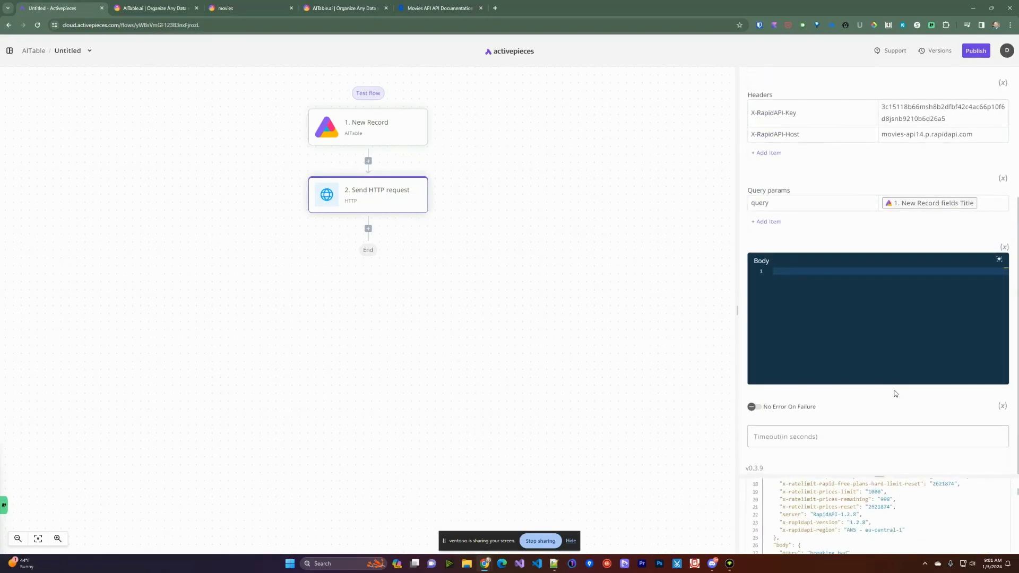
pyautogui.click(947, 350)
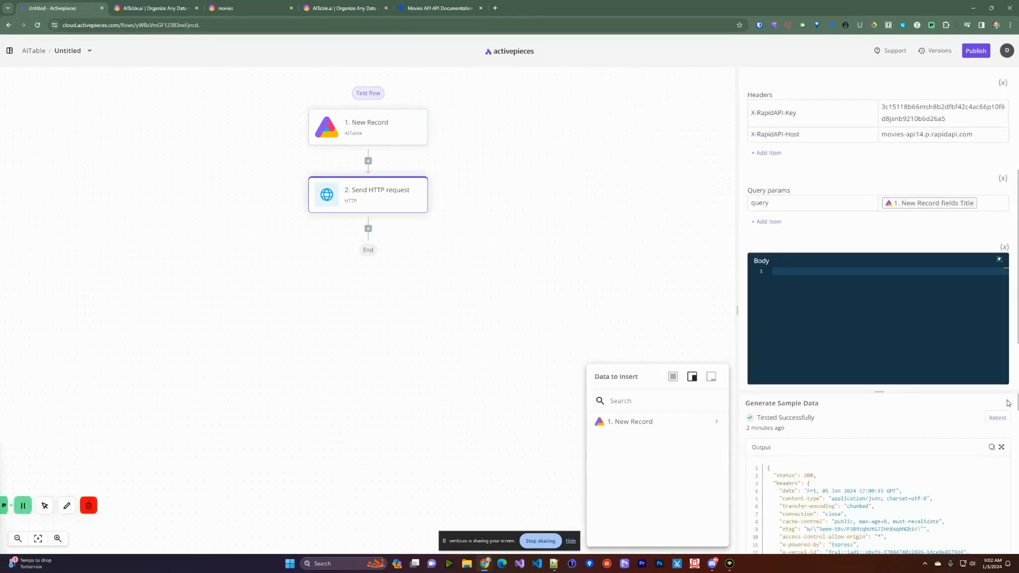
pyautogui.click(1002, 415)
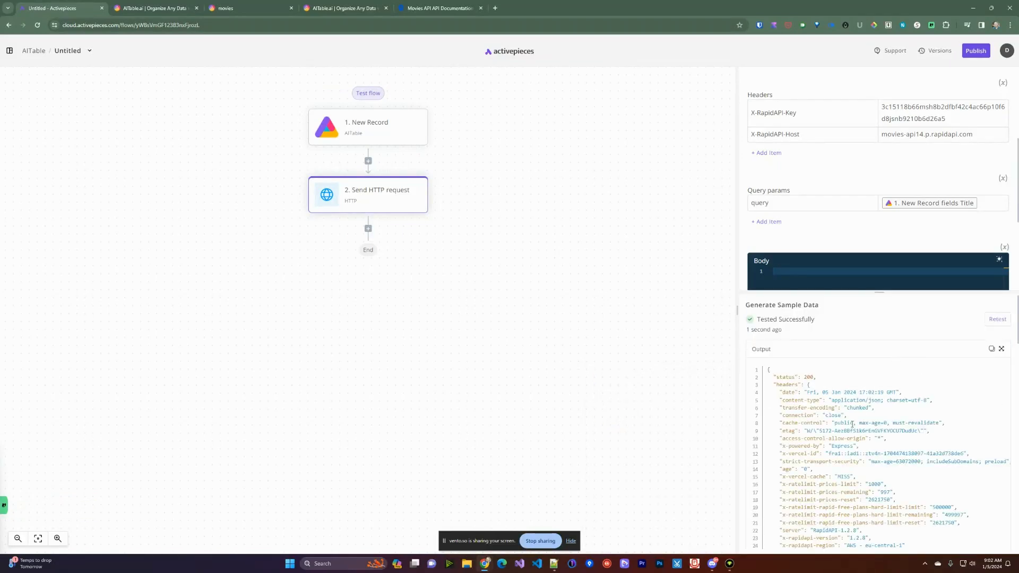
# - Examine the new sample response's query, genres, release date, sources and the other movies returned for the title
pyautogui.scroll(-4, 849, 422)
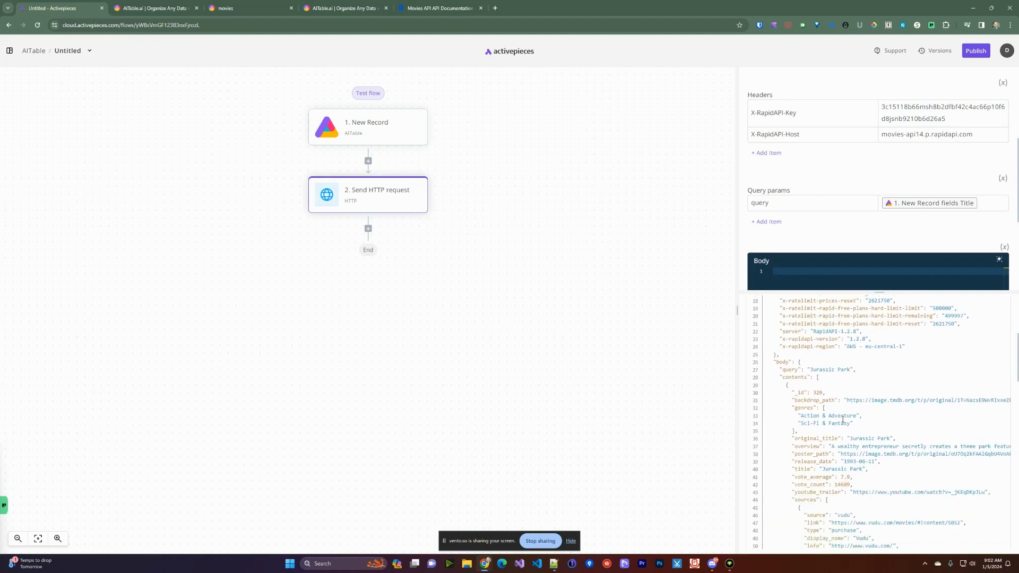
pyautogui.scroll(-3, 827, 380)
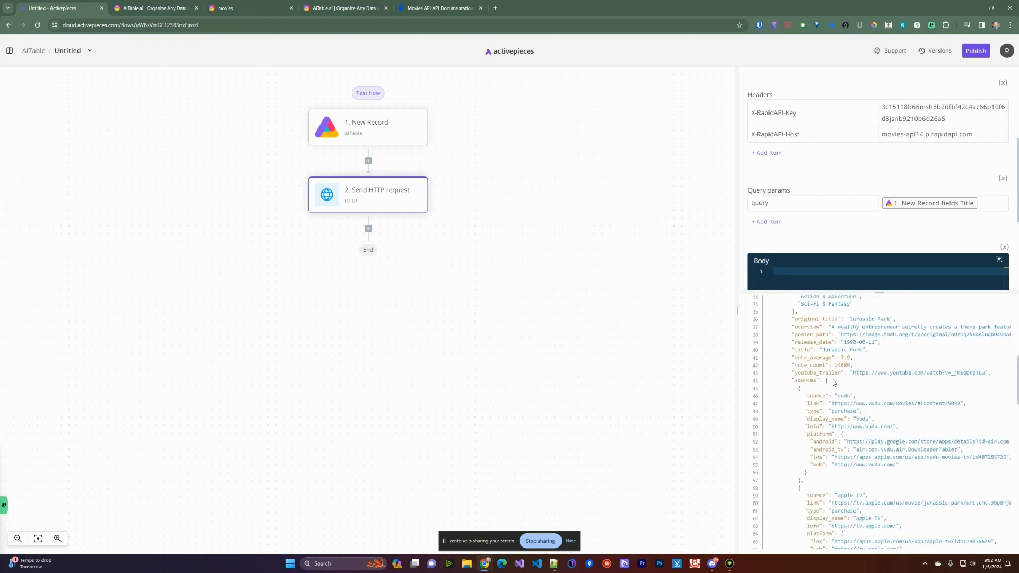
pyautogui.scroll(1, 820, 376)
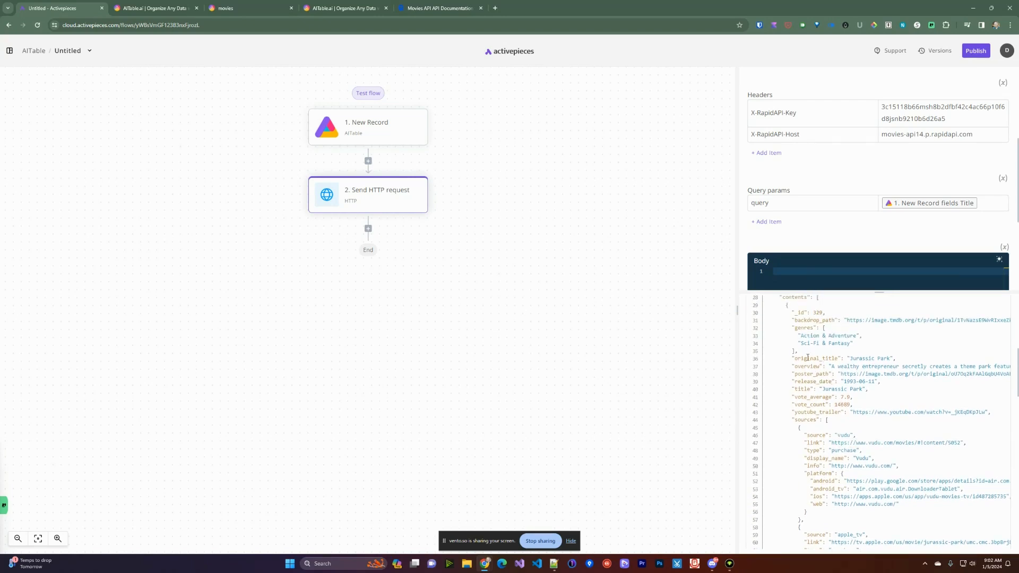
pyautogui.scroll(-7, 822, 363)
pyautogui.scroll(-7, 863, 425)
pyautogui.scroll(-1, 863, 423)
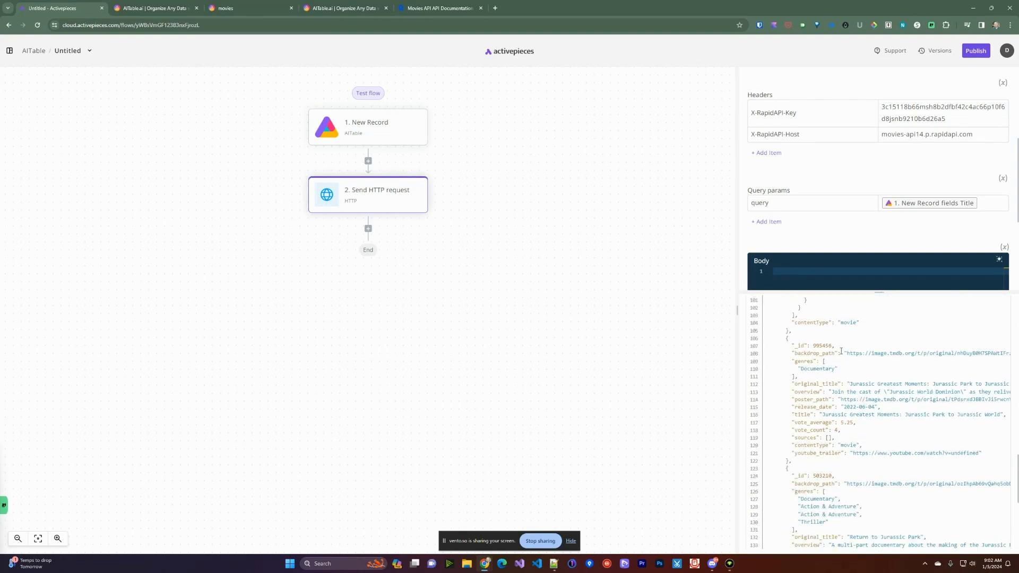
pyautogui.scroll(-2, 843, 371)
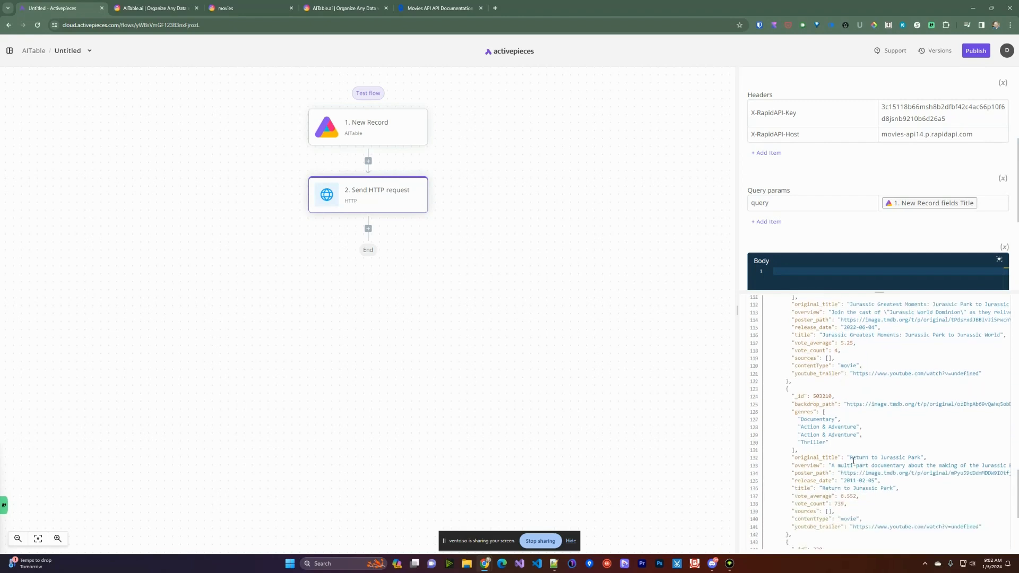
pyautogui.scroll(15, 843, 420)
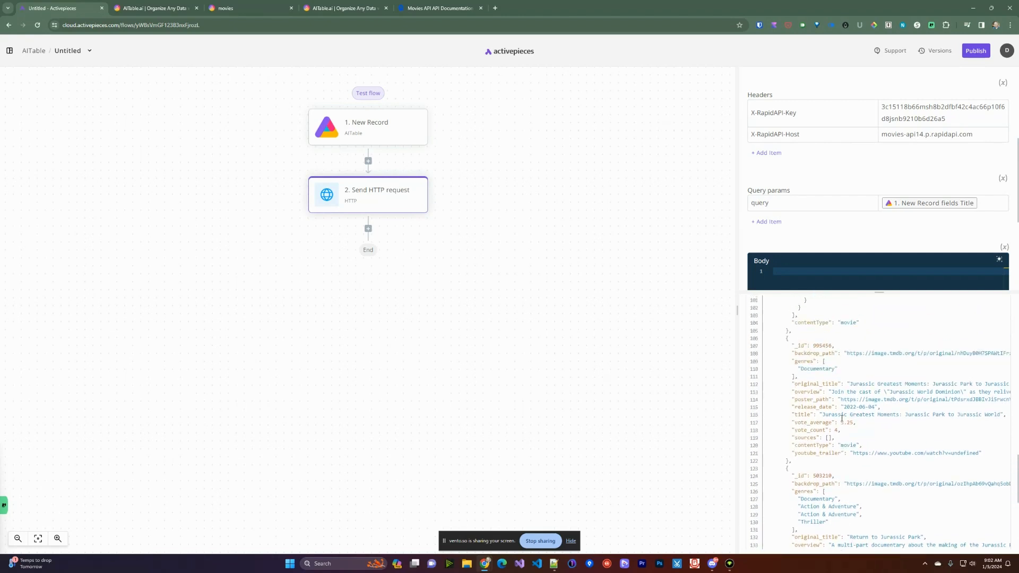
pyautogui.scroll(1, 843, 415)
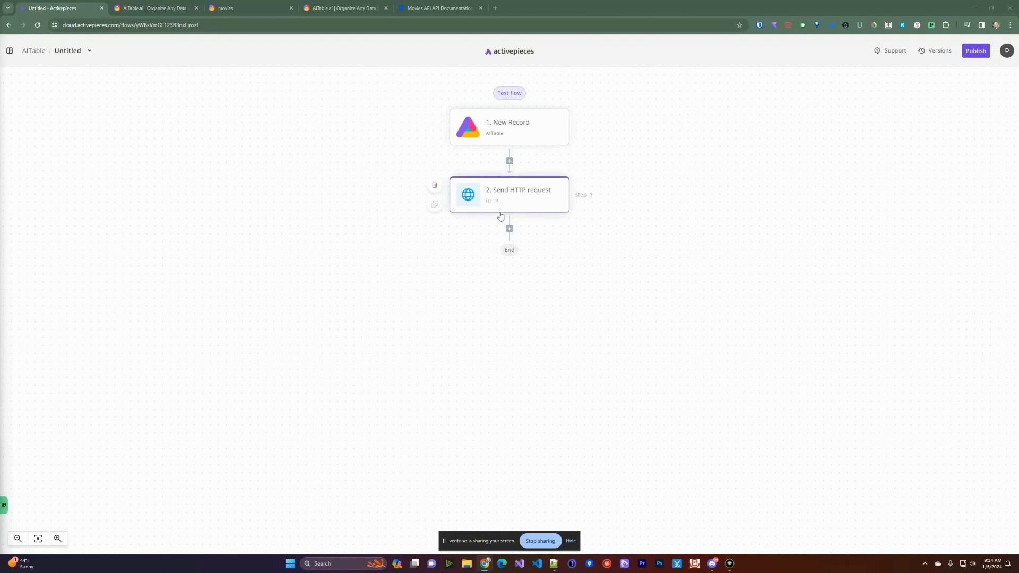
# - Add an AITable step after the HTTP request with the Update APITable Record action and the apitable connection
pyautogui.click(510, 229)
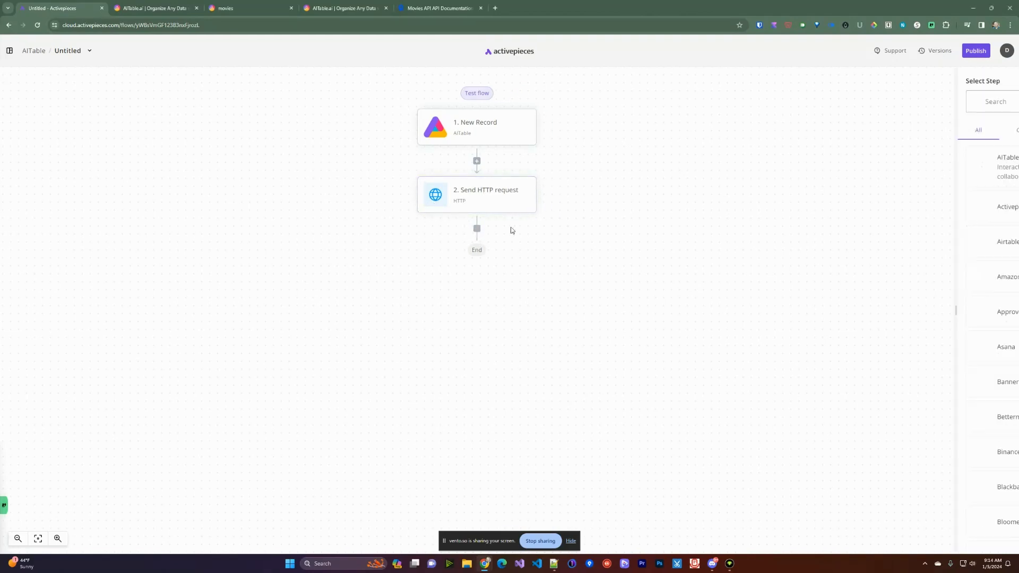
pyautogui.click(896, 168)
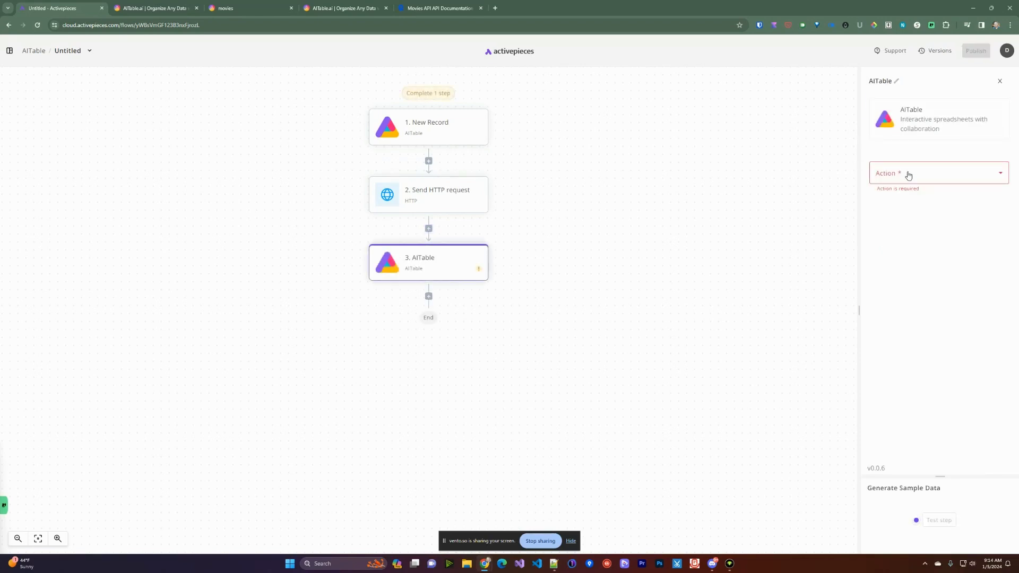
pyautogui.click(906, 175)
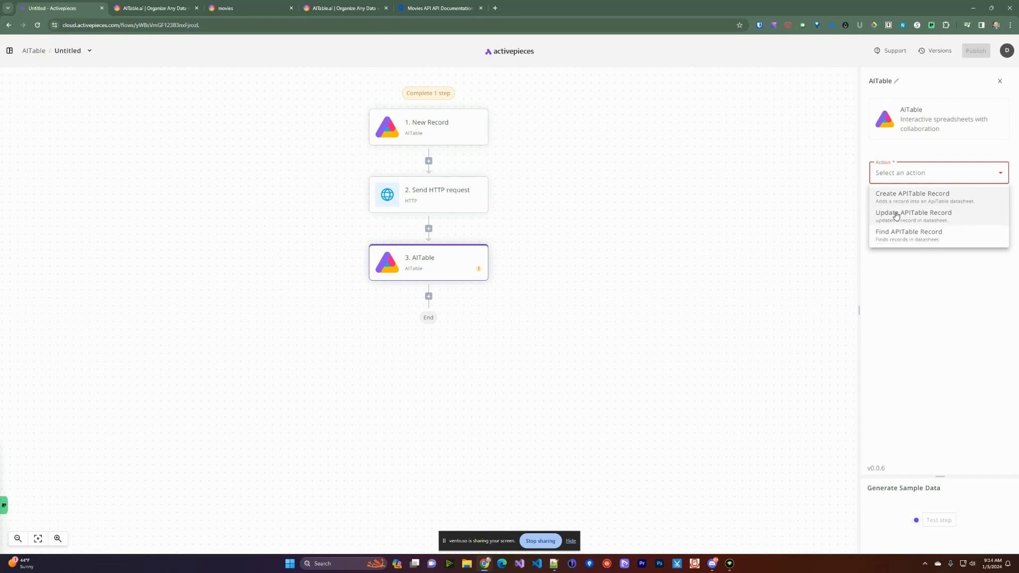
pyautogui.click(897, 216)
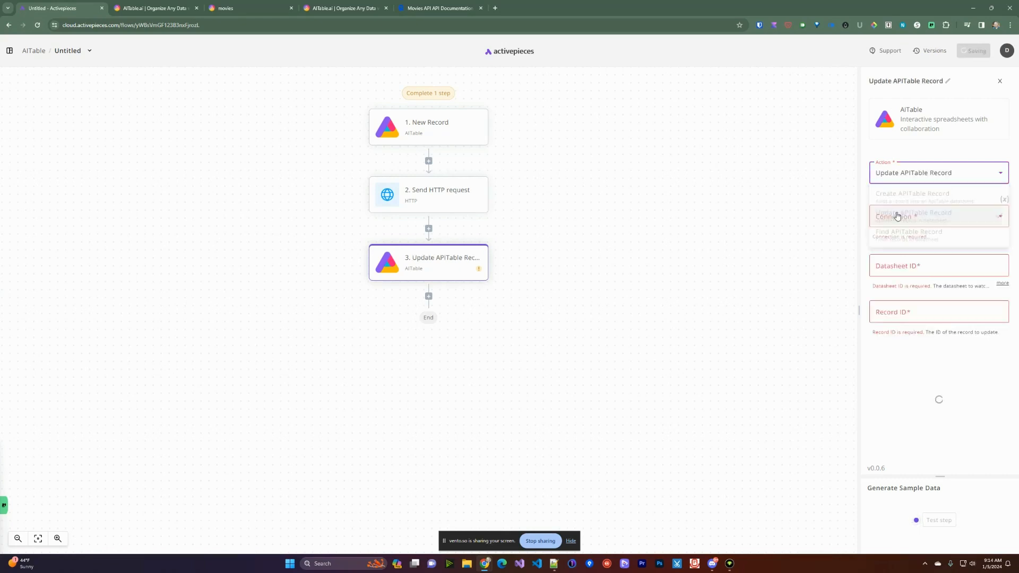
pyautogui.click(898, 217)
pyautogui.click(894, 259)
# - Copy the Datasheet ID from the New Record trigger and paste it as the Update APITable Record step's Datasheet ID
pyautogui.click(900, 252)
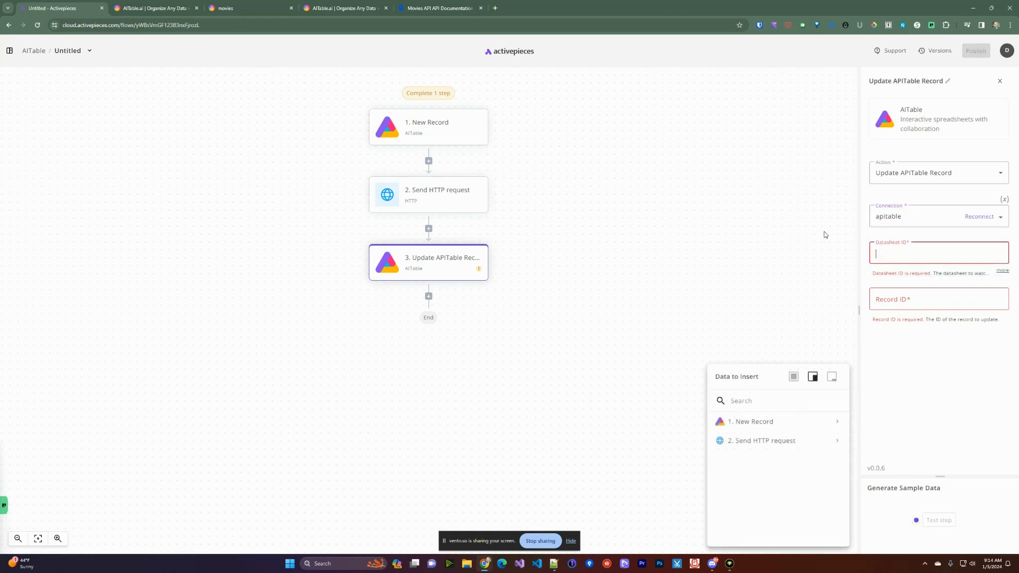
pyautogui.click(431, 133)
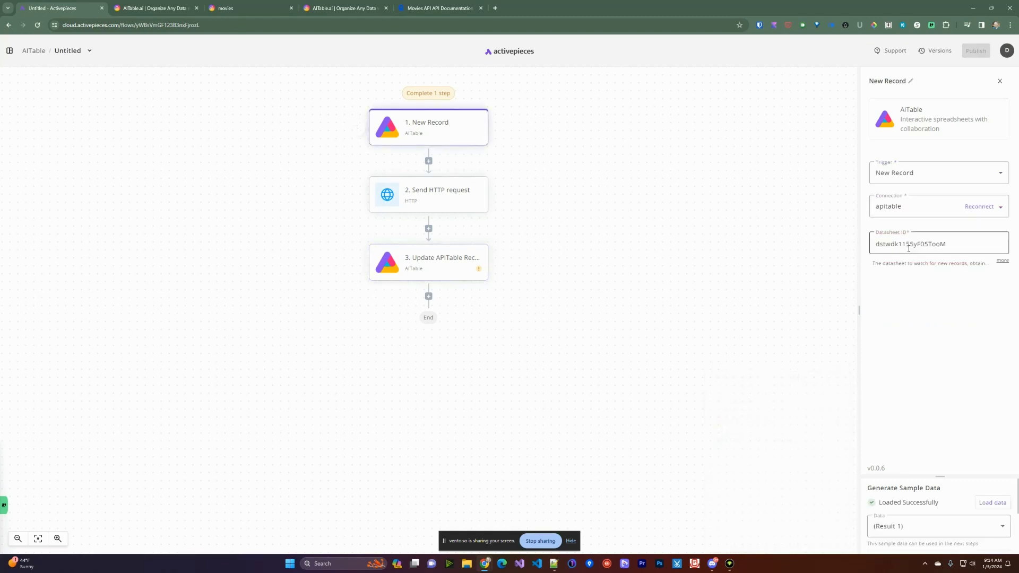
pyautogui.moveTo(947, 245); pyautogui.dragTo(866, 246)
pyautogui.hotkey('ctrl', 'c')
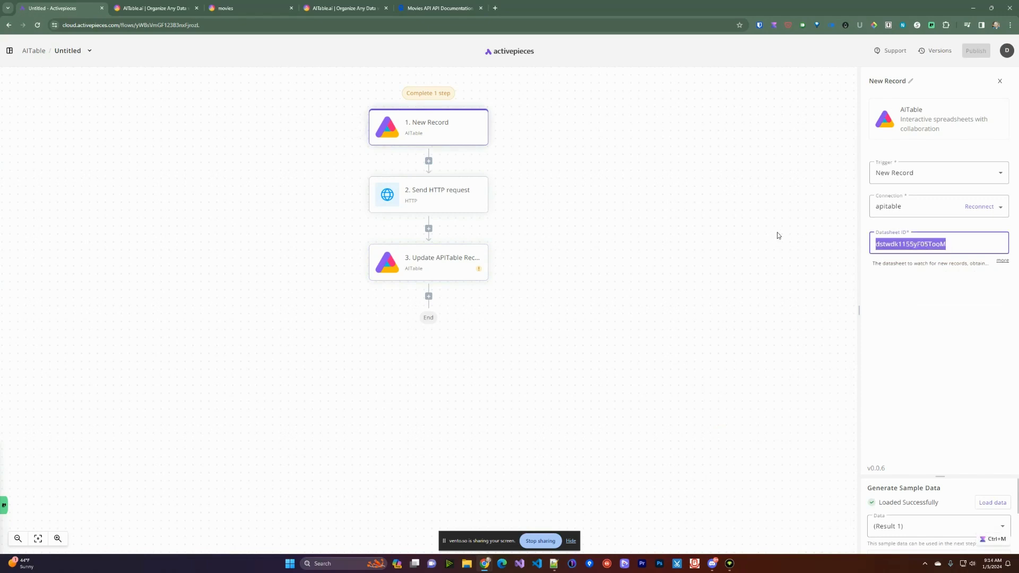
pyautogui.click(418, 270)
pyautogui.click(928, 253)
pyautogui.hotkey('ctrl', 'v')
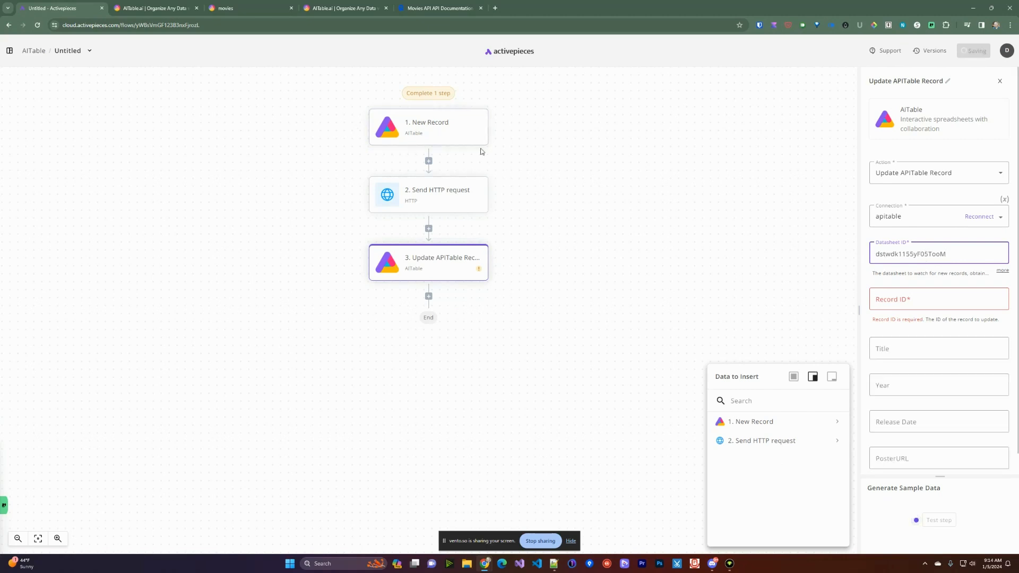
# - Set the update step's Record ID to the recordId value from the New Record trigger
pyautogui.click(423, 131)
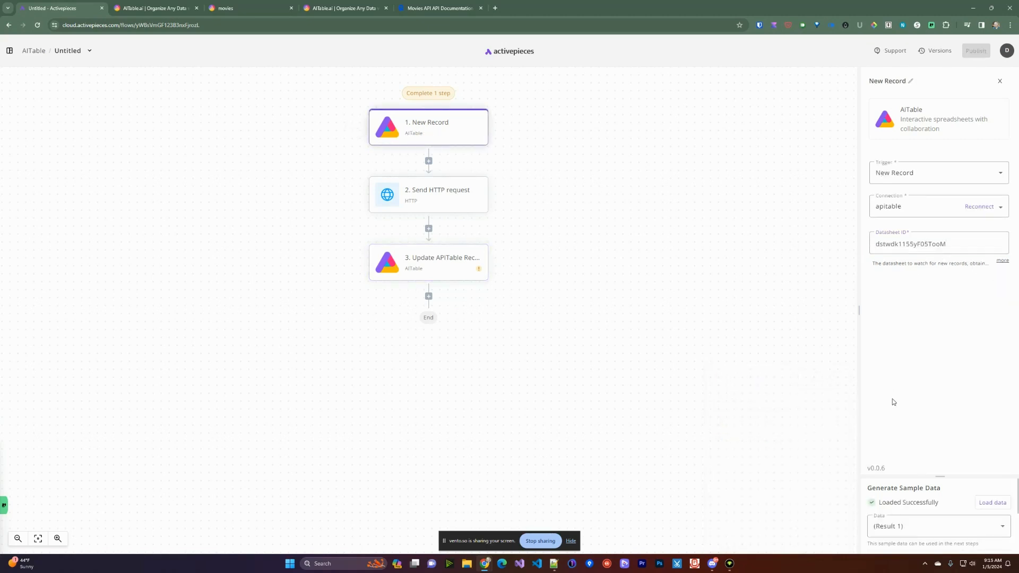
pyautogui.click(457, 262)
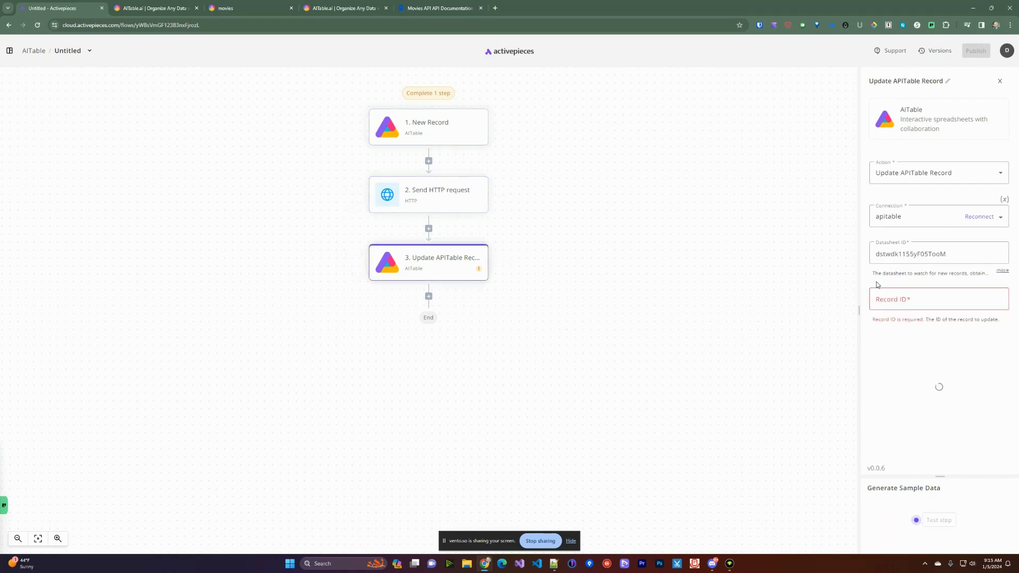
pyautogui.click(896, 300)
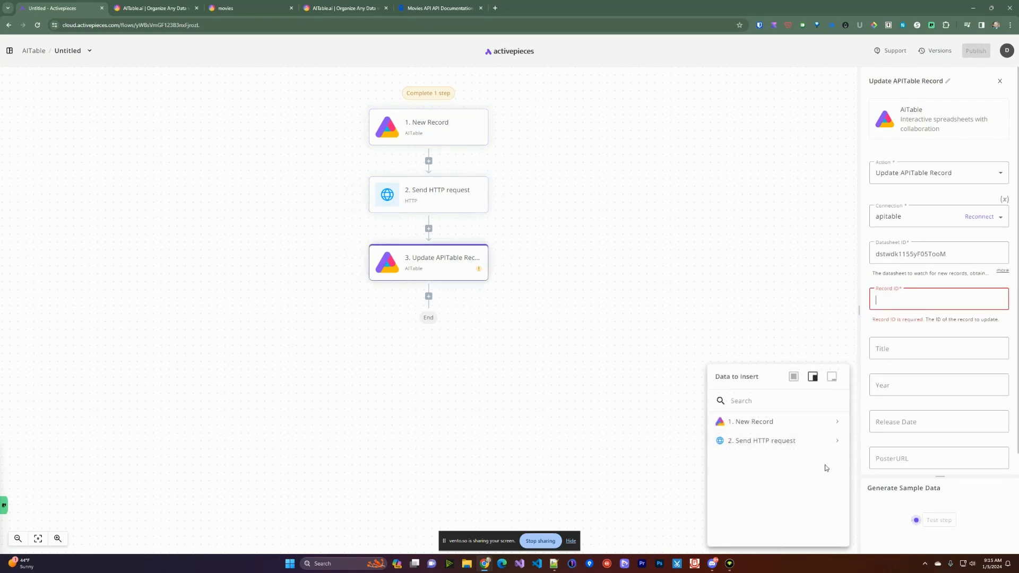
pyautogui.click(838, 422)
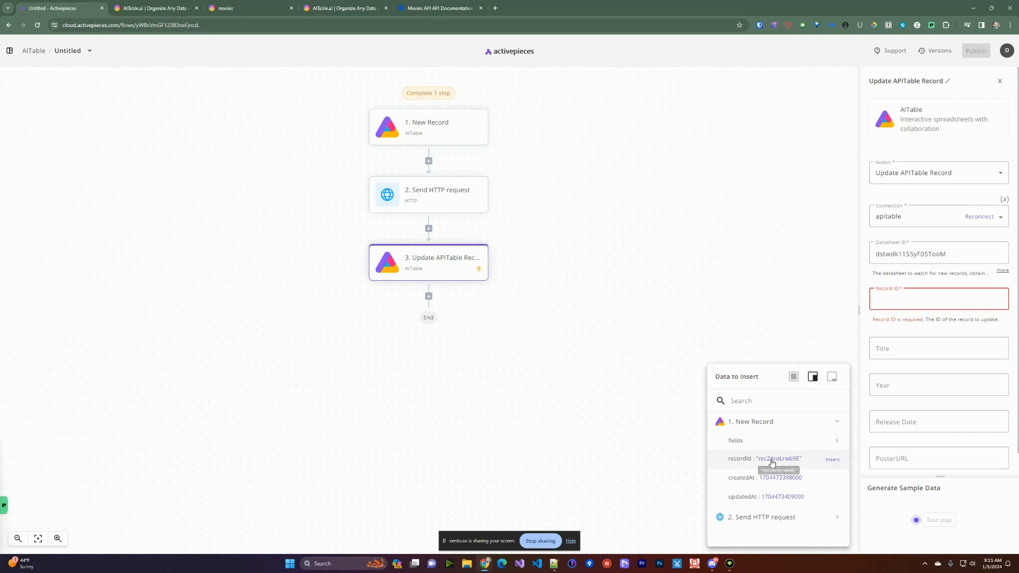
pyautogui.click(828, 460)
pyautogui.click(926, 333)
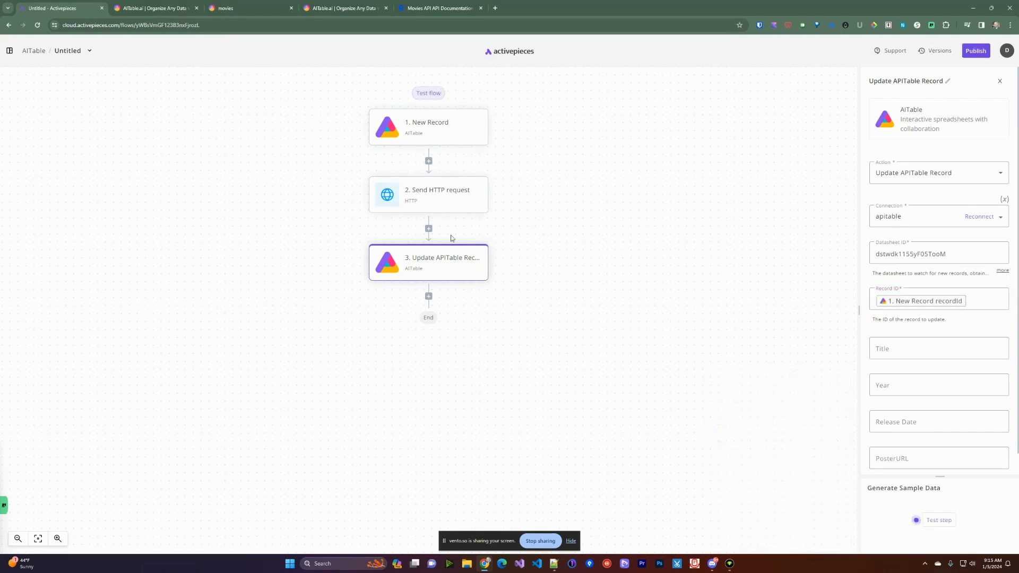
# - Map the update step's Title field to the title value of contents 0 in the Send HTTP request response body
pyautogui.click(907, 353)
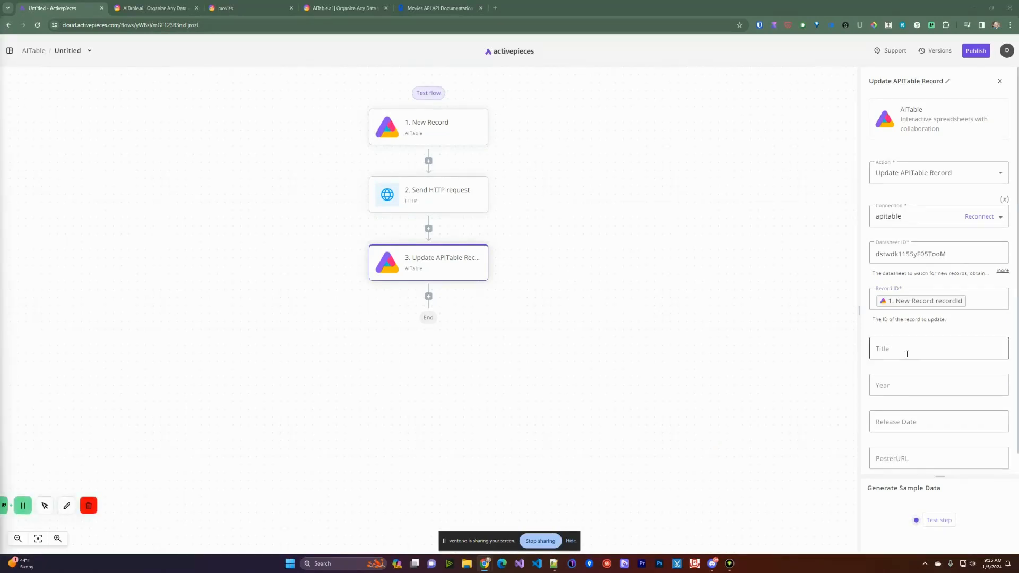
pyautogui.click(907, 354)
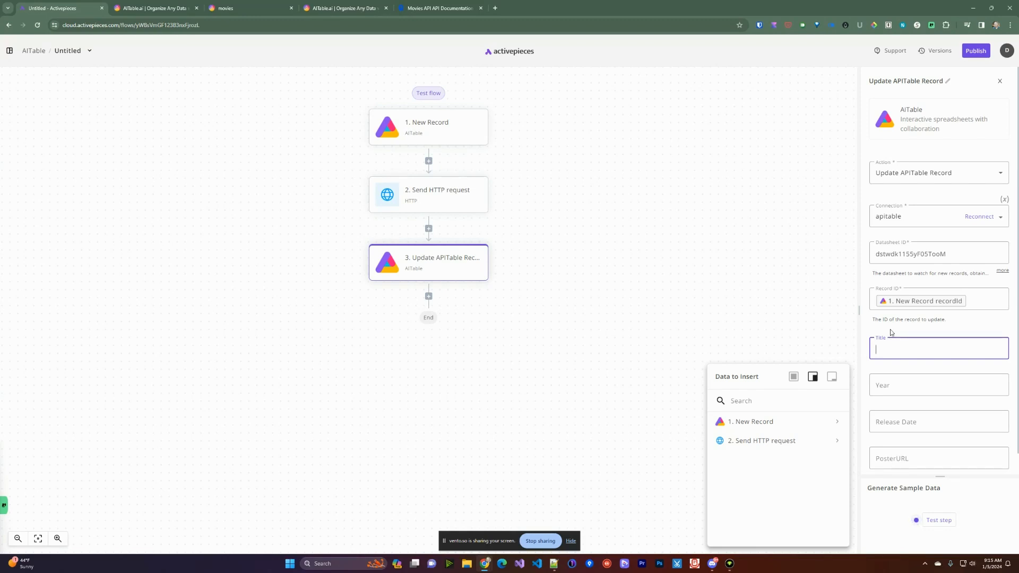
pyautogui.moveTo(832, 443)
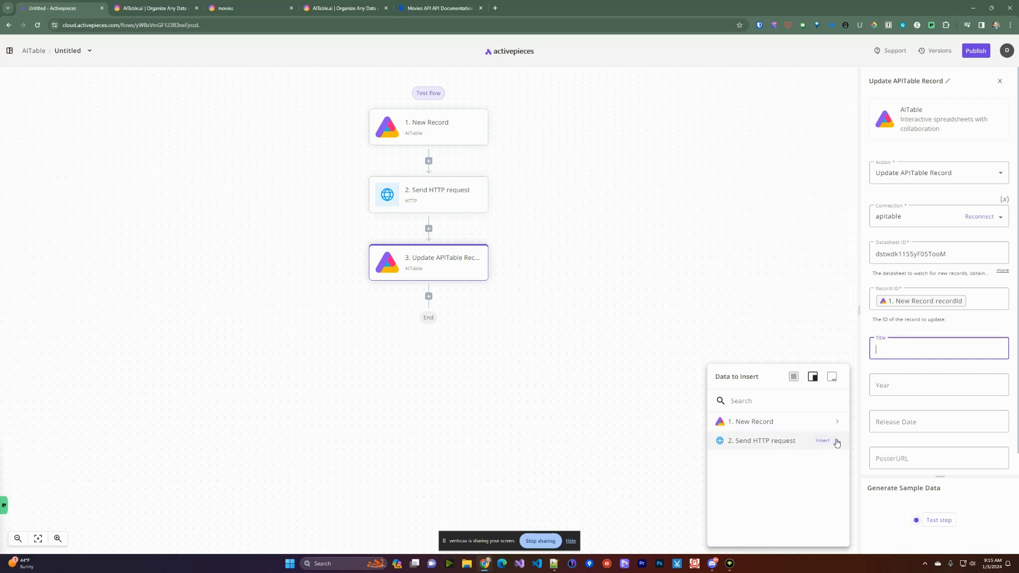
pyautogui.click(837, 441)
pyautogui.click(837, 460)
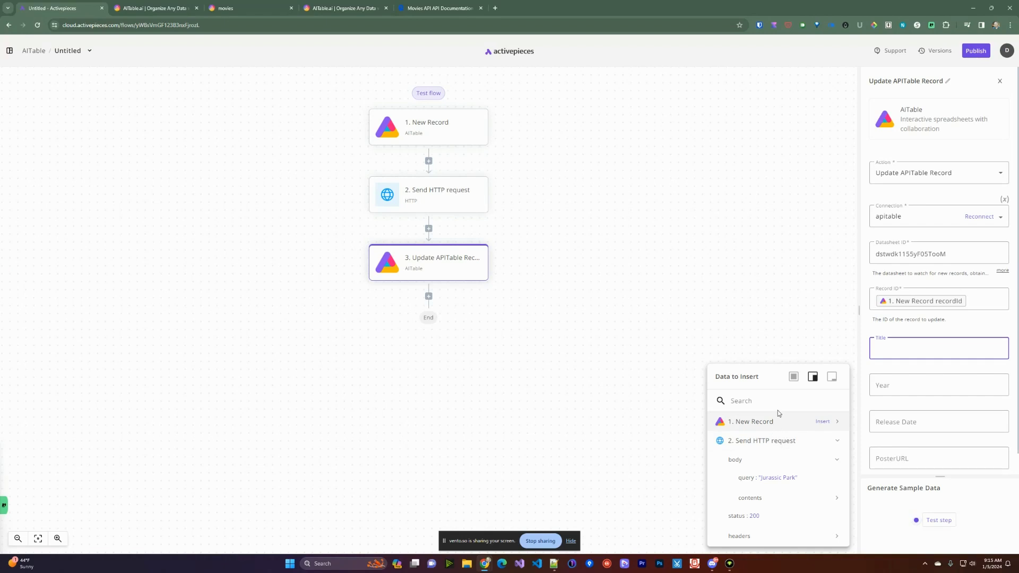
pyautogui.moveTo(829, 491)
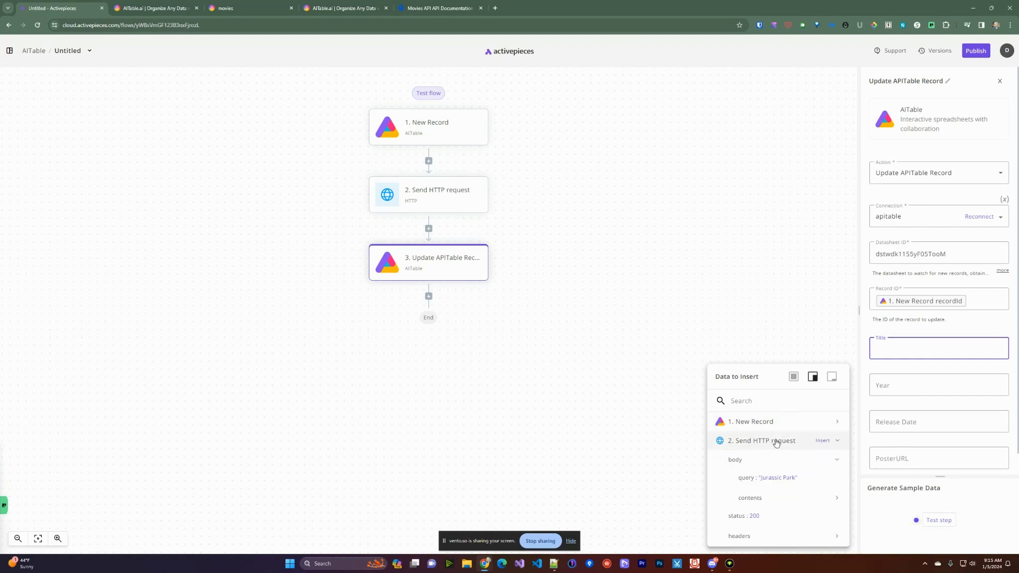
pyautogui.click(837, 499)
pyautogui.scroll(-2, 764, 454)
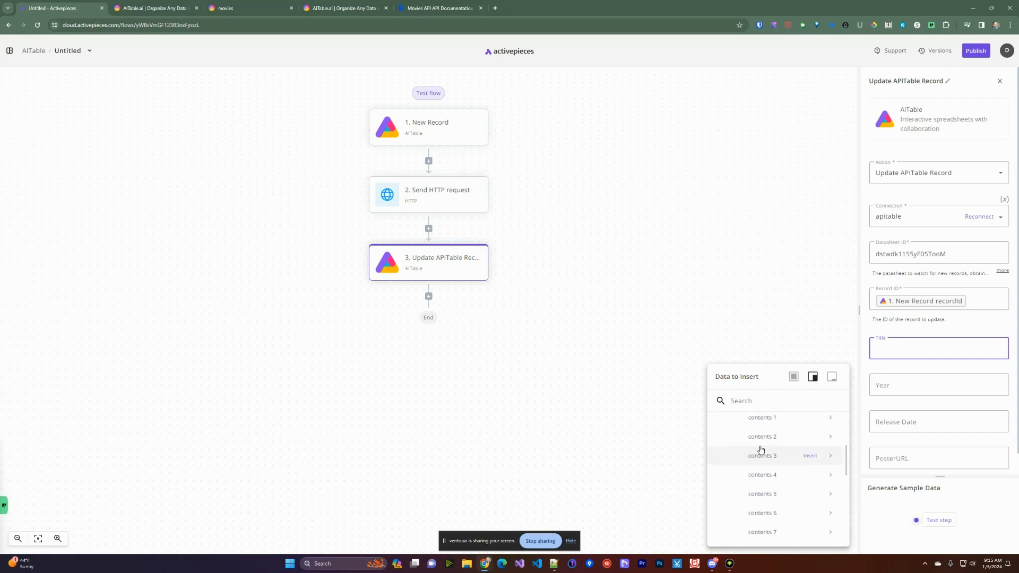
pyautogui.click(830, 438)
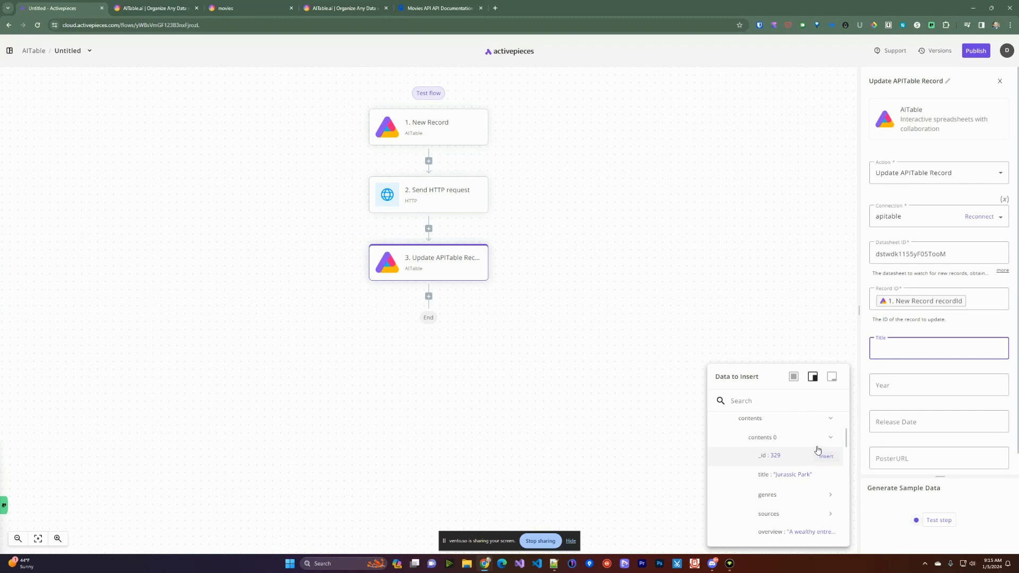
pyautogui.click(825, 476)
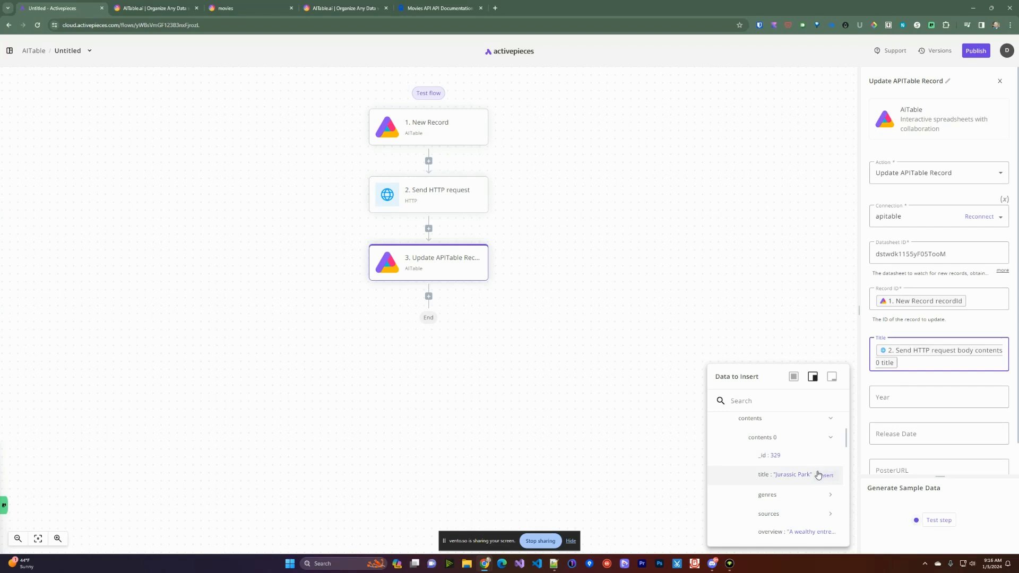
# - Leave Year empty and map the Release Date field to the release_date value of contents 0 from the HTTP response
pyautogui.click(885, 409)
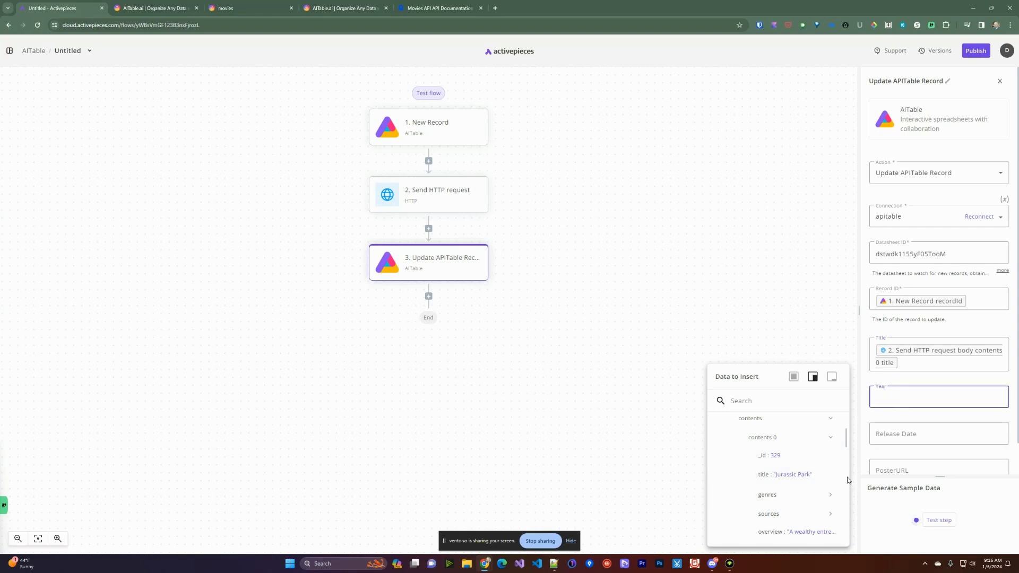
pyautogui.scroll(-2, 820, 478)
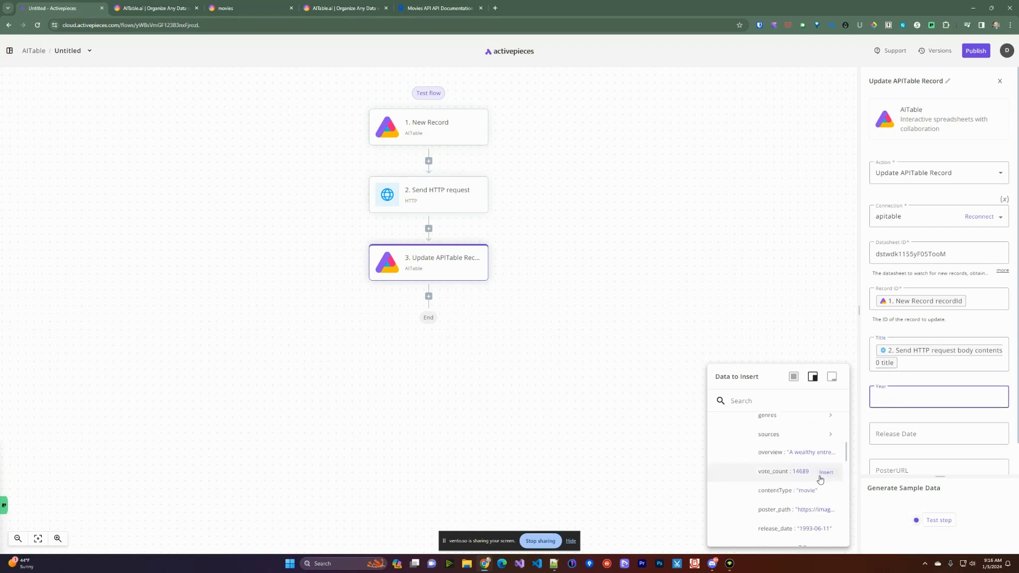
pyautogui.scroll(-5, 821, 474)
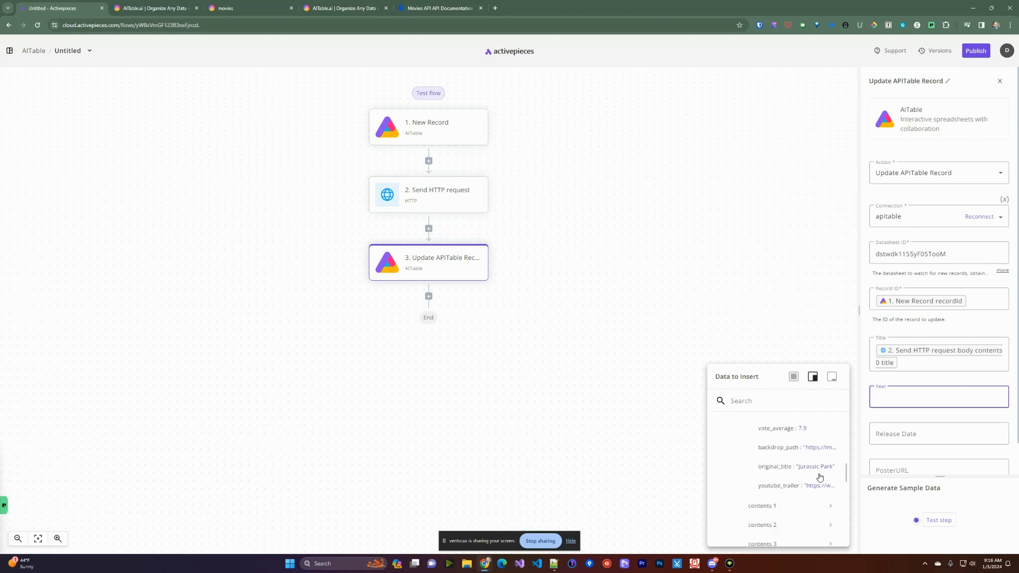
pyautogui.scroll(3, 821, 483)
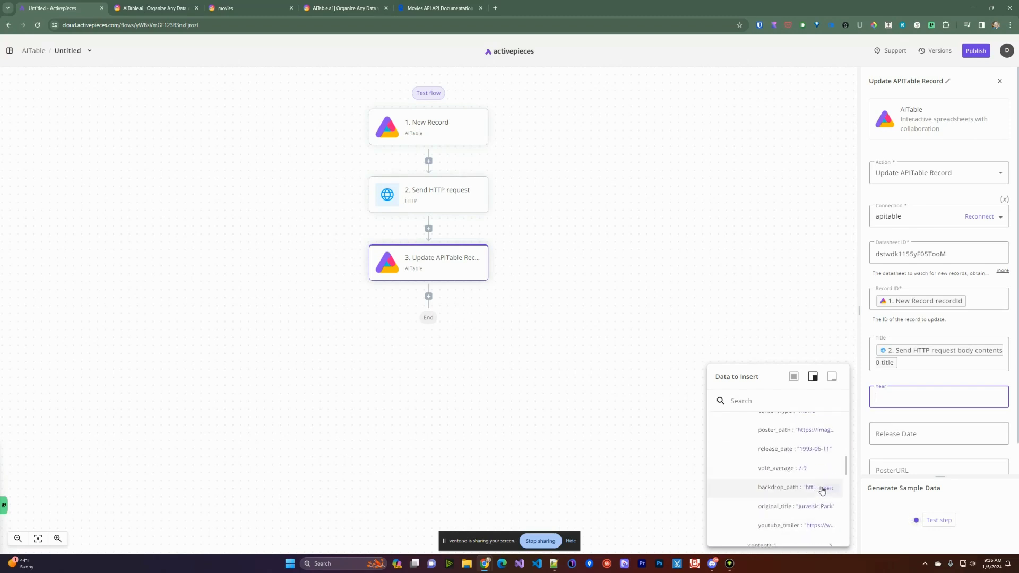
pyautogui.scroll(3, 814, 451)
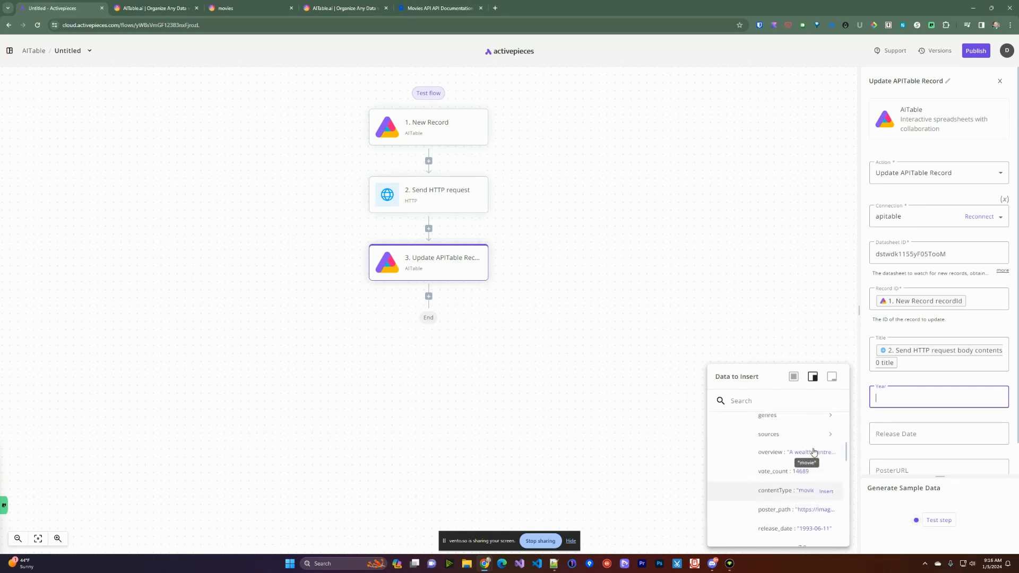
pyautogui.click(901, 432)
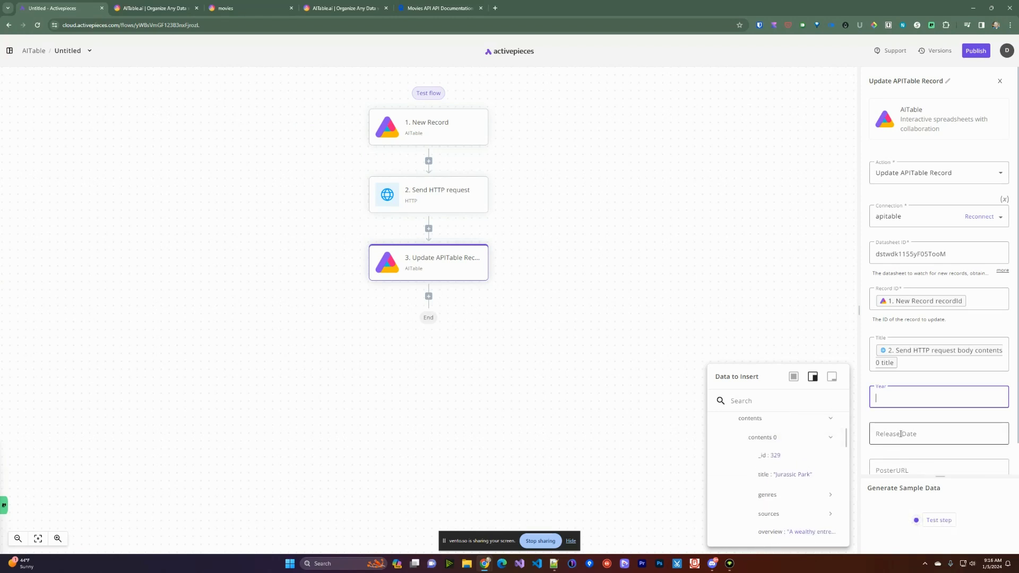
pyautogui.scroll(-1, 814, 487)
pyautogui.scroll(-2, 817, 488)
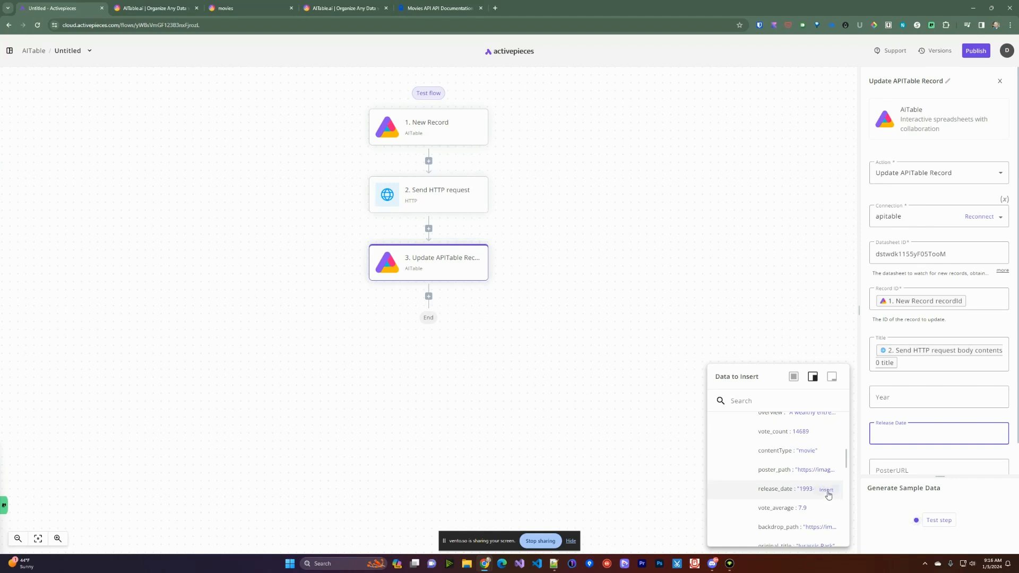
pyautogui.click(827, 491)
# - Map the PosterURL field to the poster_path value of contents 0 from the HTTP response
pyautogui.scroll(-1, 911, 399)
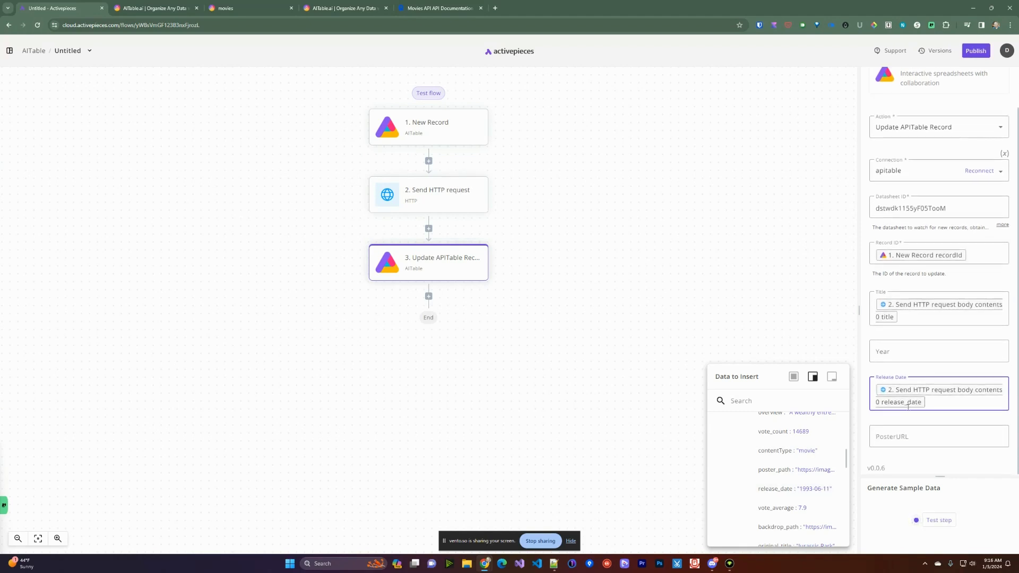
pyautogui.scroll(-2, 814, 480)
pyautogui.click(895, 436)
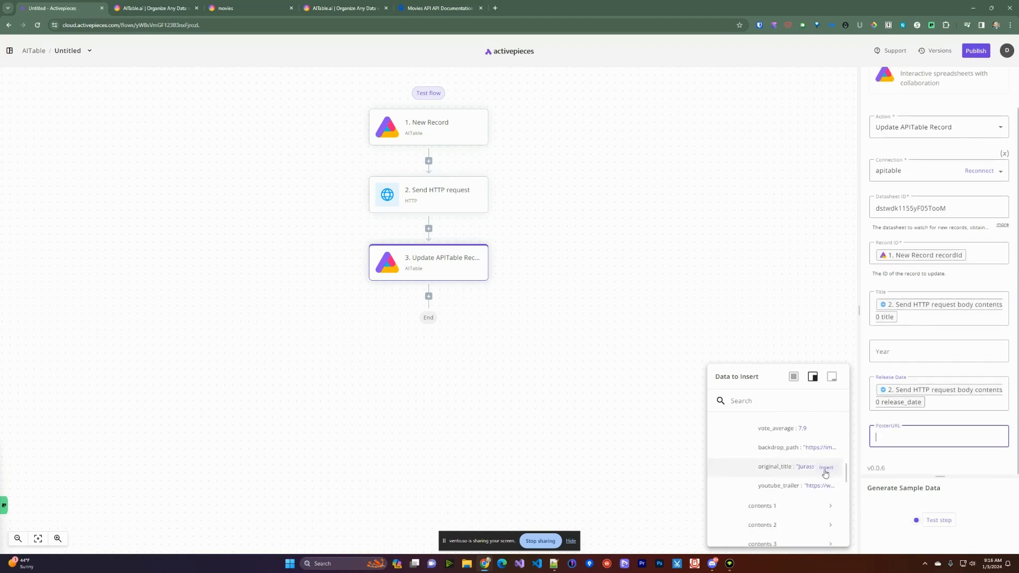
pyautogui.scroll(2, 817, 474)
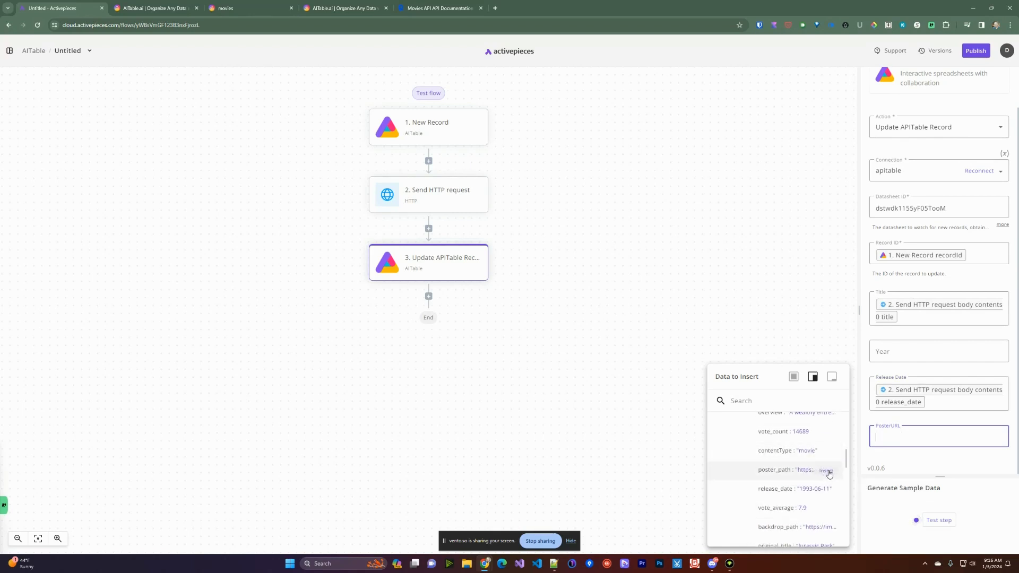
pyautogui.click(826, 471)
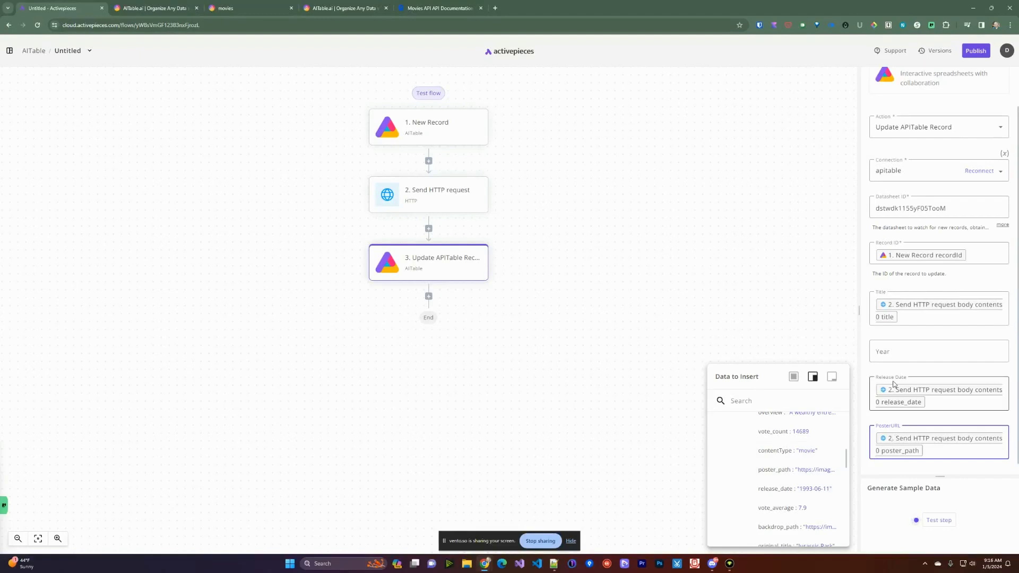
pyautogui.click(916, 520)
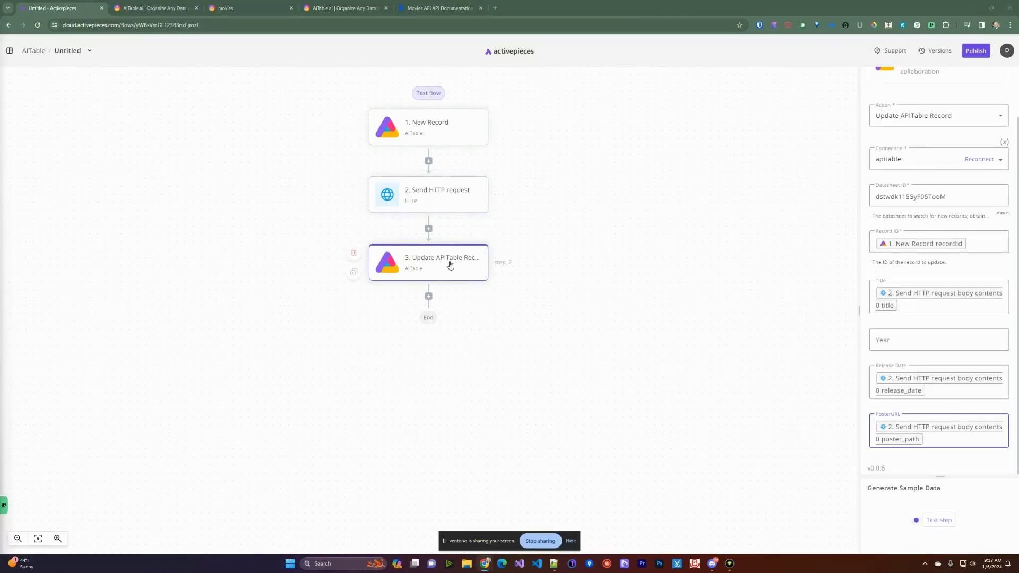
# - Insert a Branch step between the Send HTTP request and Update APITable Record steps
pyautogui.click(436, 198)
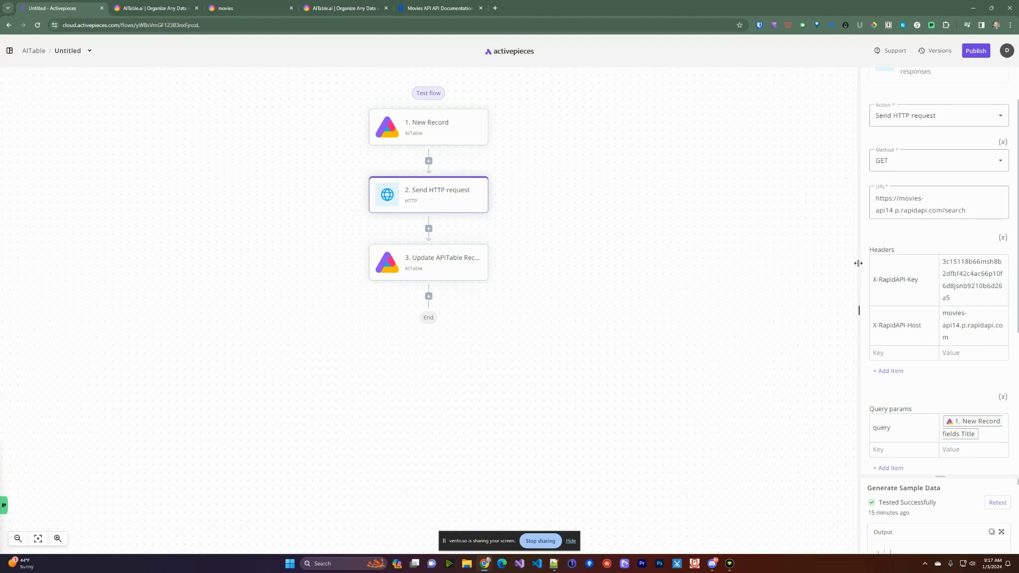
pyautogui.moveTo(858, 262); pyautogui.dragTo(793, 263)
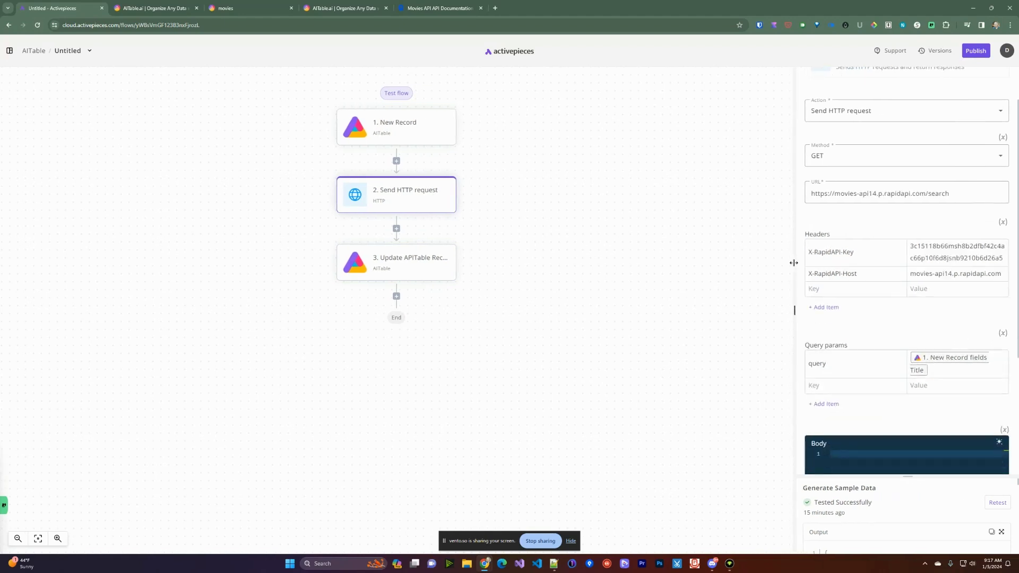
pyautogui.click(401, 266)
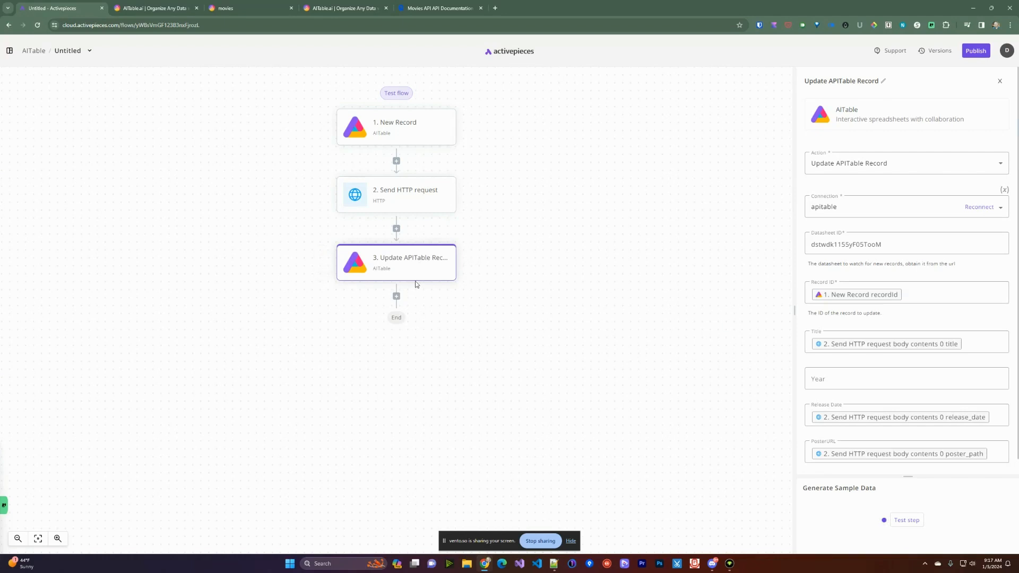
pyautogui.click(396, 229)
pyautogui.click(877, 135)
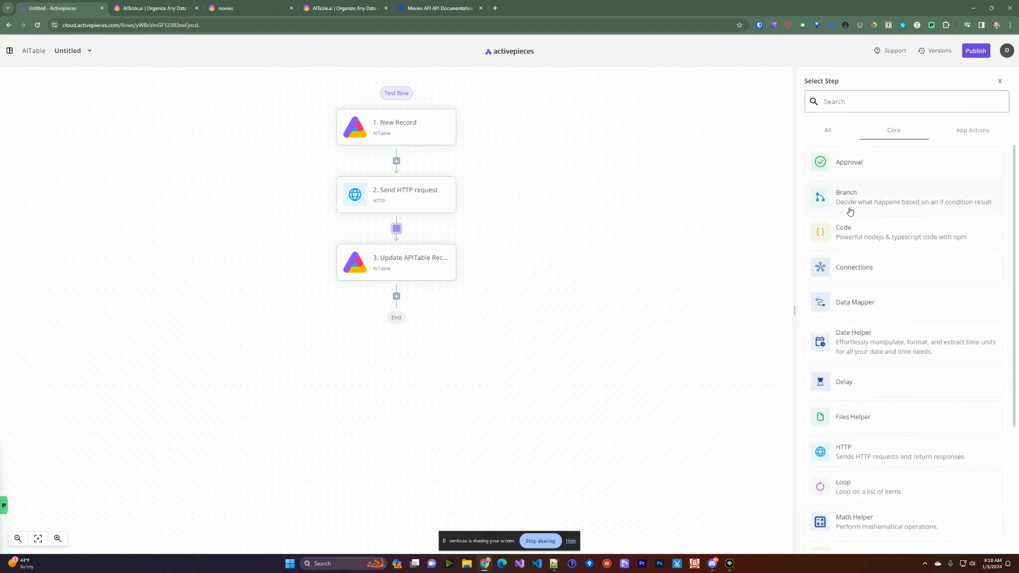
pyautogui.click(848, 199)
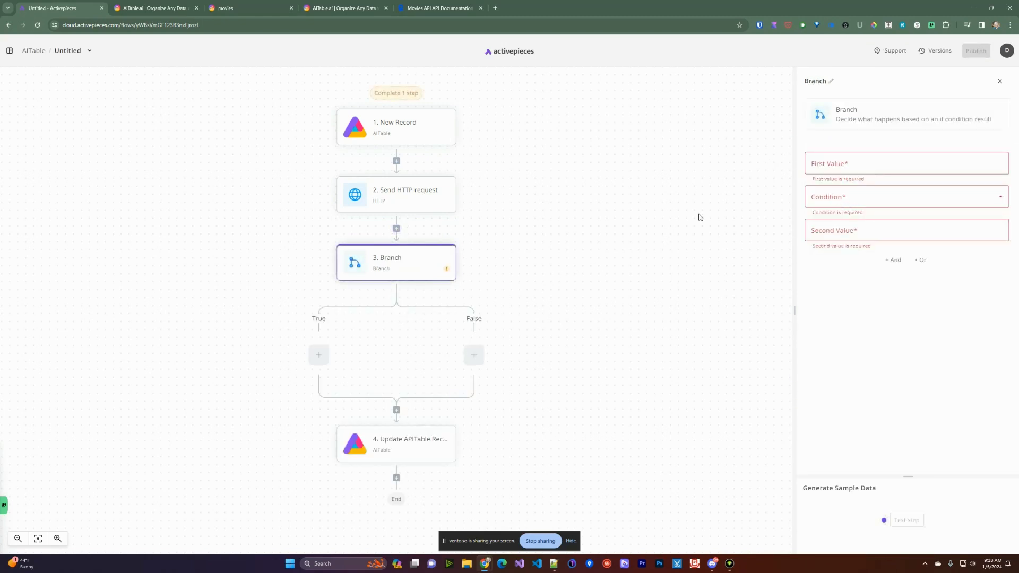
# - Set the Branch step's First Value to contents 0 from the Send HTTP request response body
pyautogui.click(864, 165)
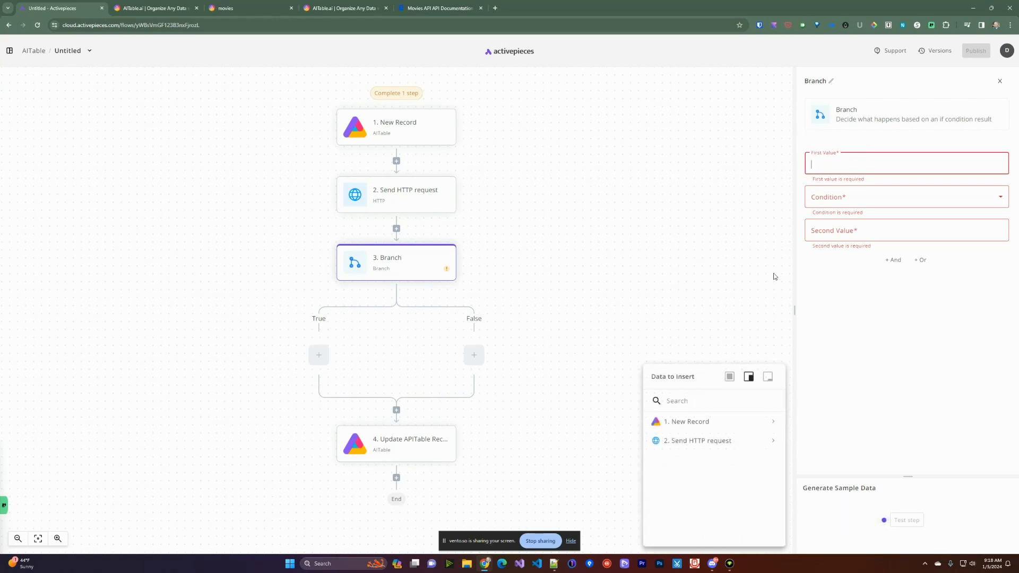
pyautogui.click(772, 441)
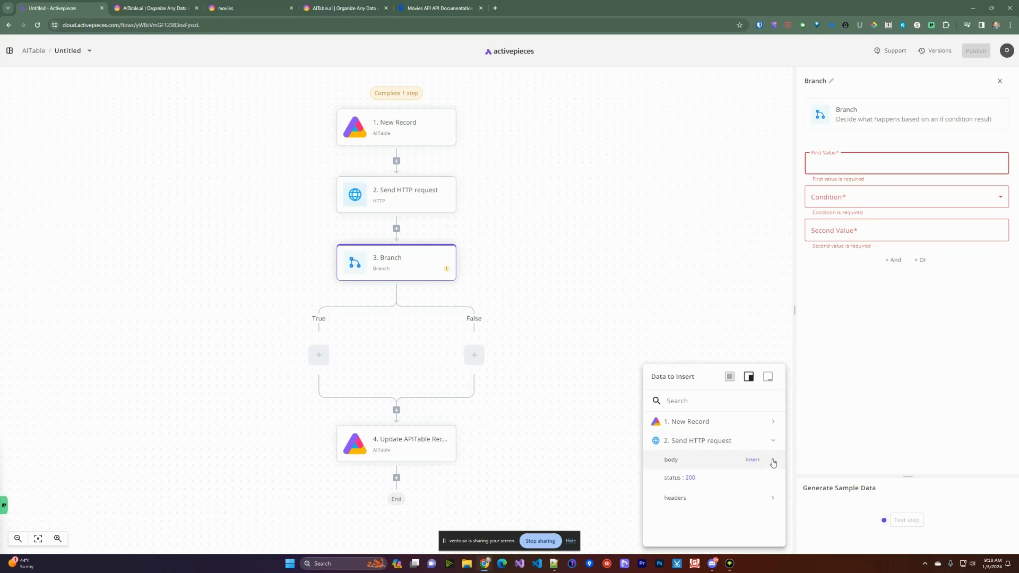
pyautogui.click(772, 460)
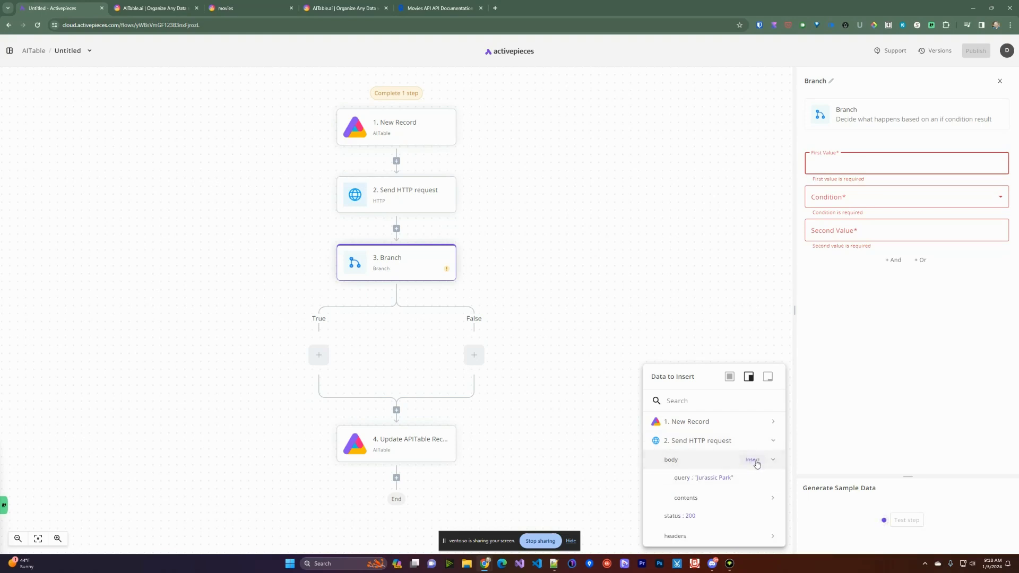
pyautogui.click(772, 500)
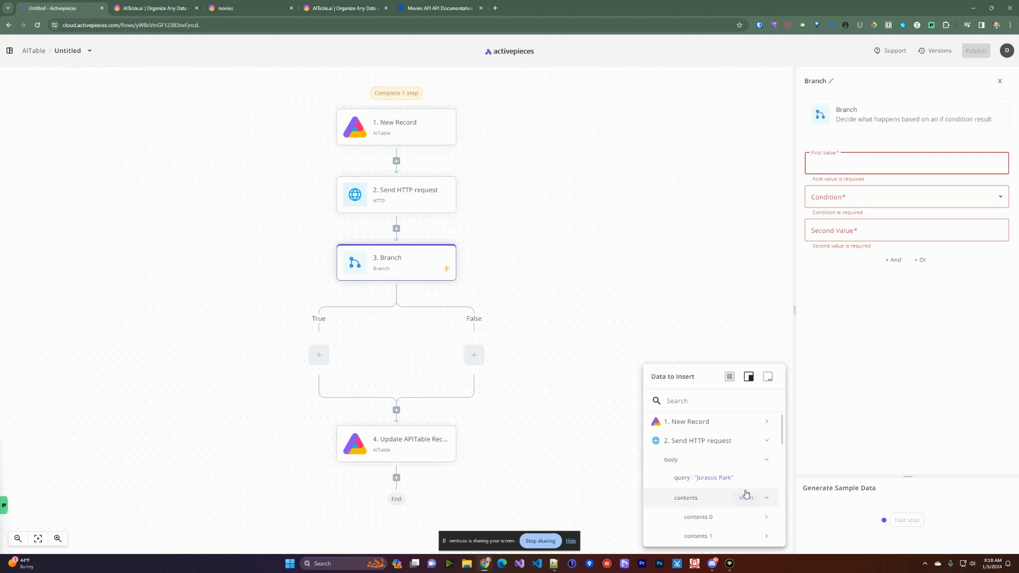
pyautogui.scroll(-2, 716, 446)
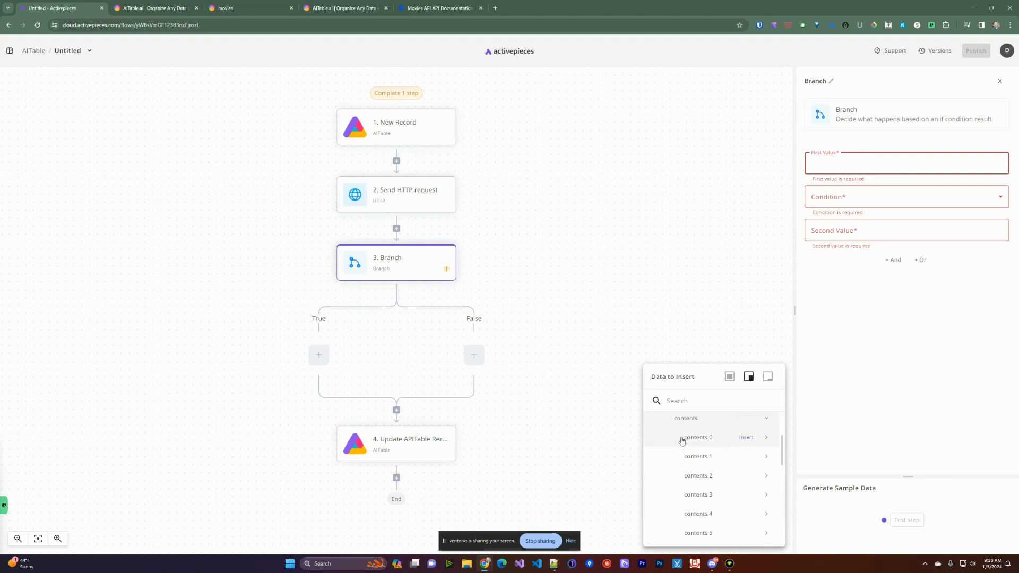
pyautogui.scroll(-4, 722, 456)
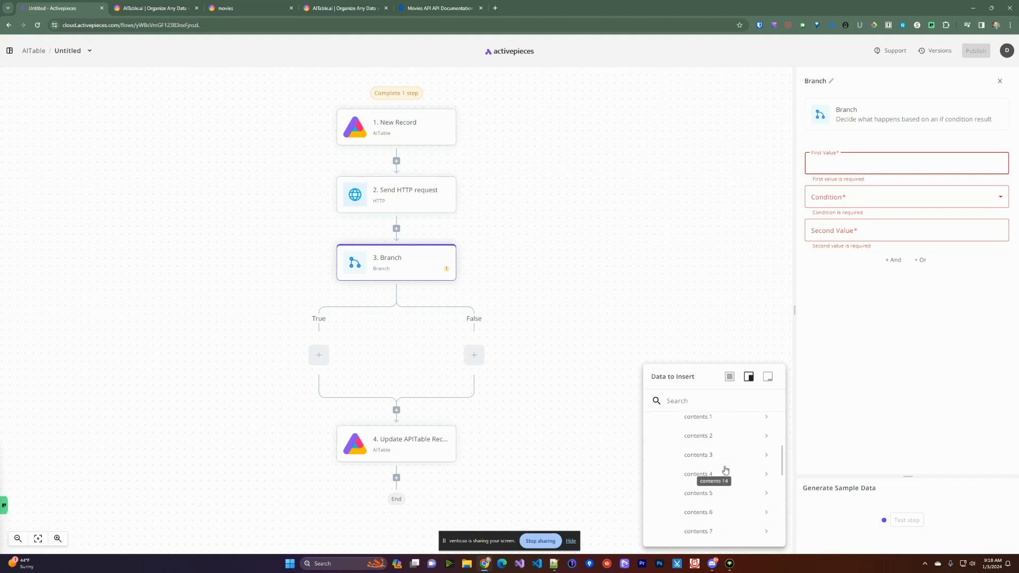
pyautogui.scroll(6, 725, 467)
pyautogui.scroll(-1, 732, 487)
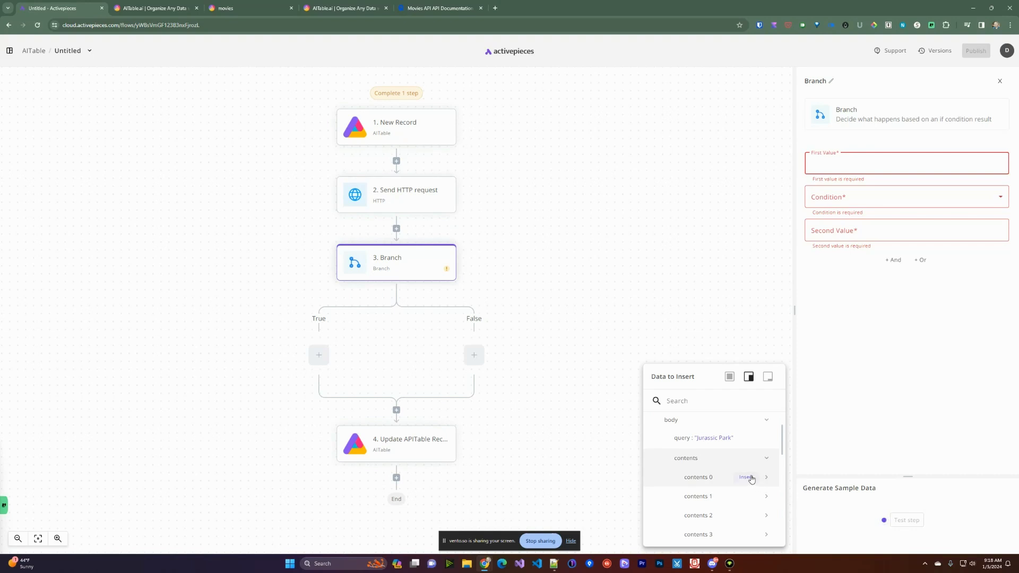
pyautogui.click(746, 477)
# - Set the Branch step's condition to Exists
pyautogui.moveTo(850, 214); pyautogui.dragTo(851, 200)
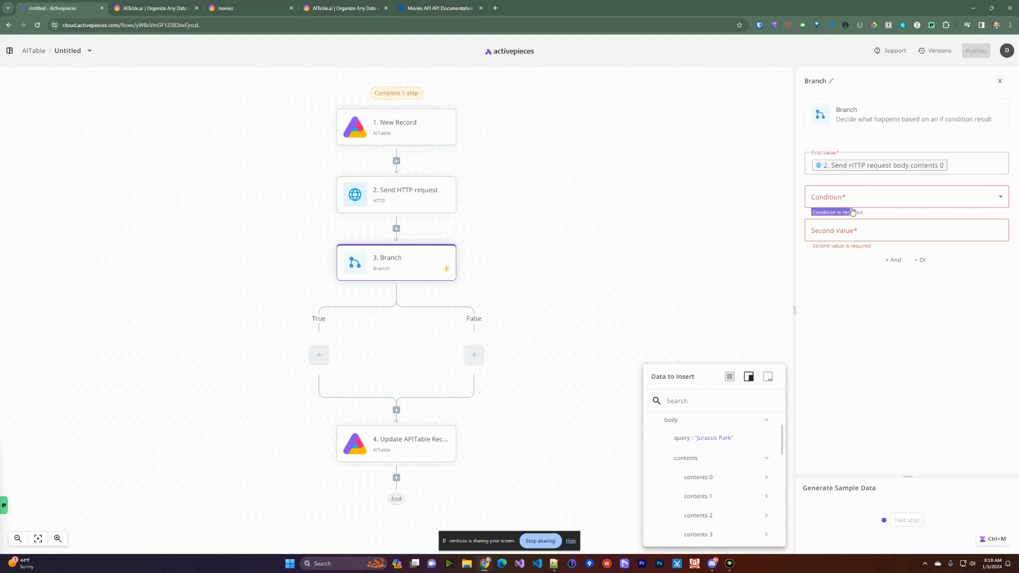
pyautogui.click(851, 200)
pyautogui.scroll(-5, 838, 265)
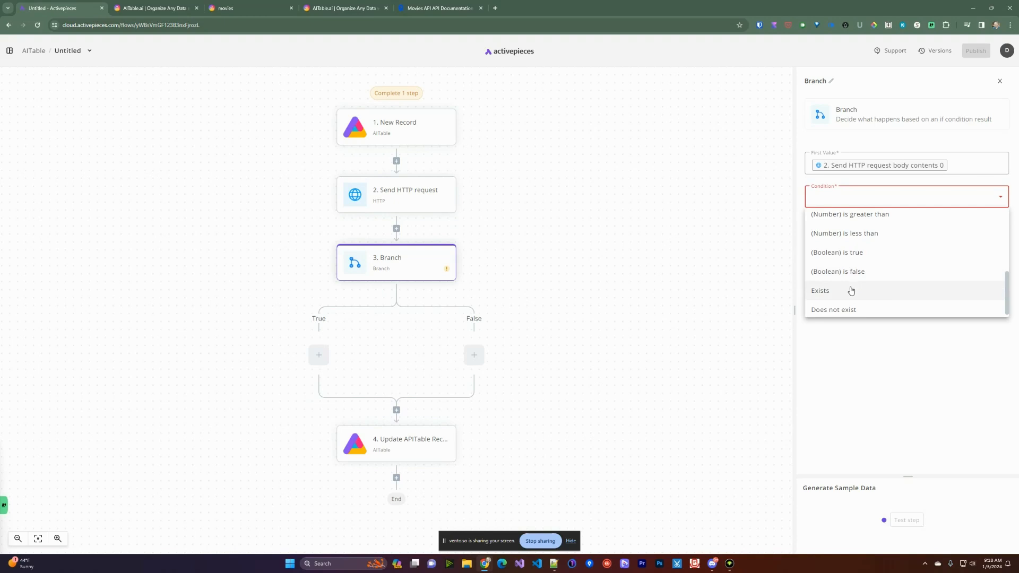
pyautogui.click(843, 292)
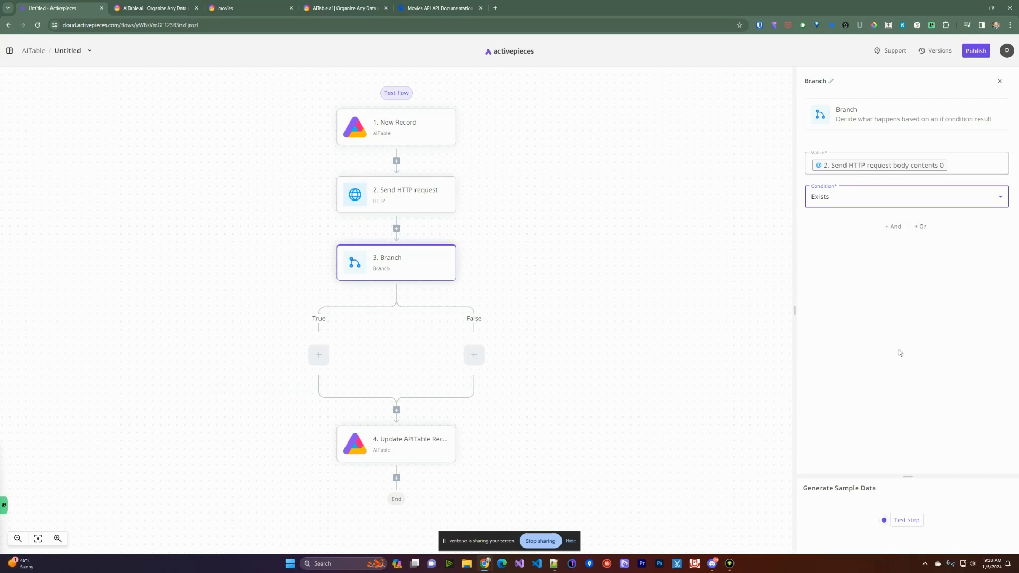
# - Test the Branch step and check the condition value in its output
pyautogui.click(901, 518)
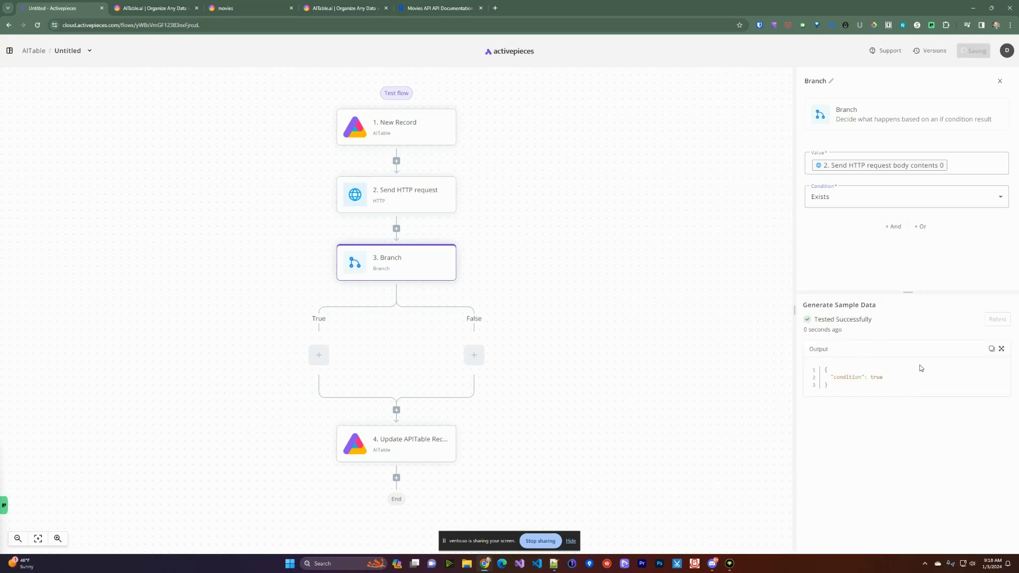
pyautogui.moveTo(826, 376); pyautogui.dragTo(879, 377)
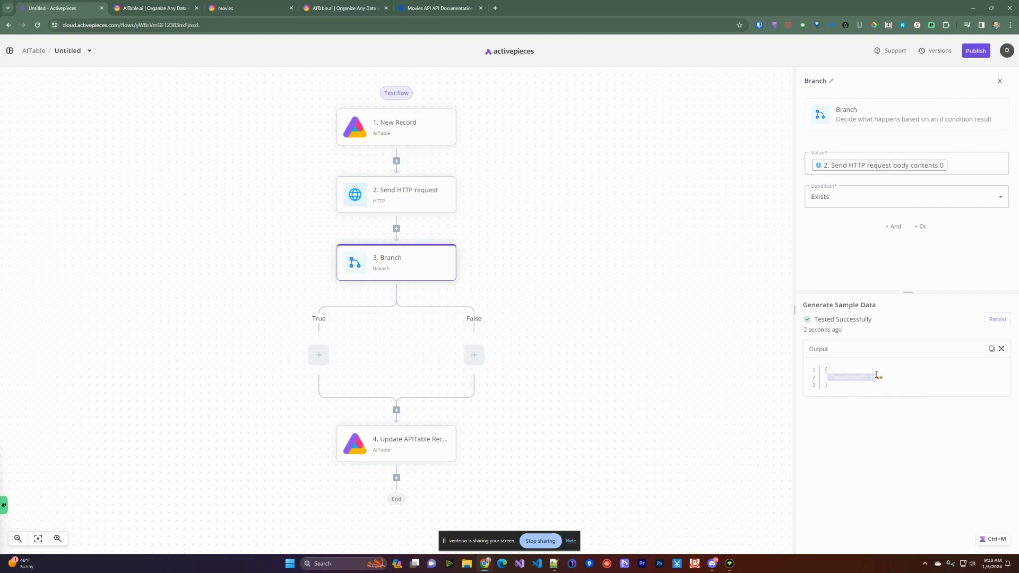
pyautogui.click(569, 313)
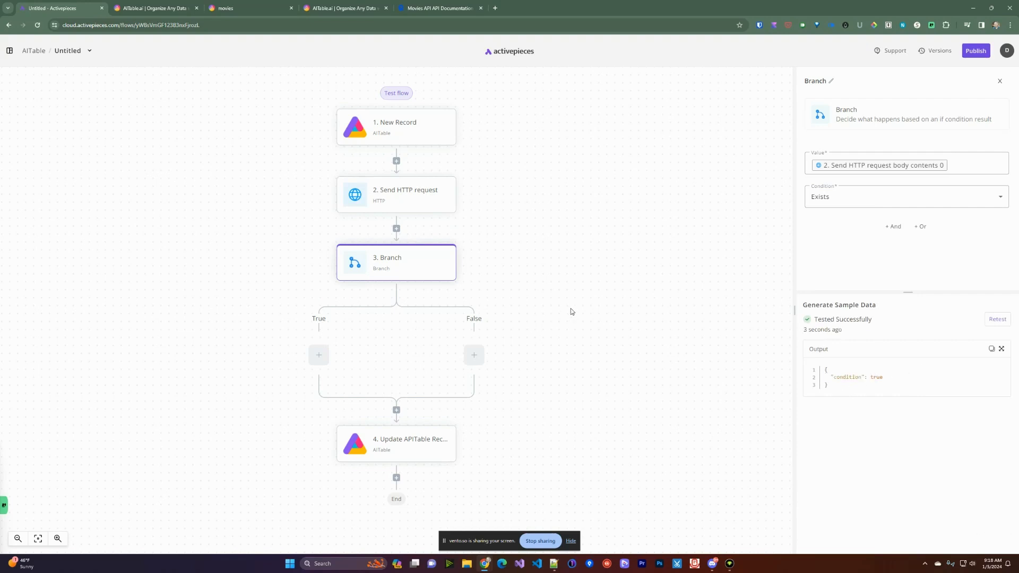
# - Move the Update APITable Record step into the Branch's True path and test it
pyautogui.click(1000, 81)
pyautogui.moveTo(501, 443); pyautogui.dragTo(431, 353)
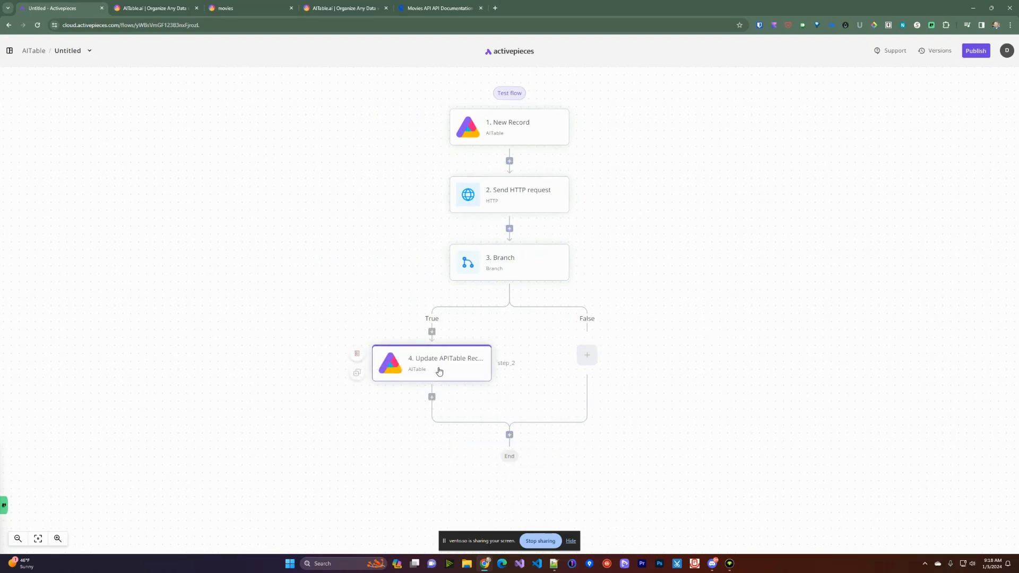
pyautogui.click(439, 371)
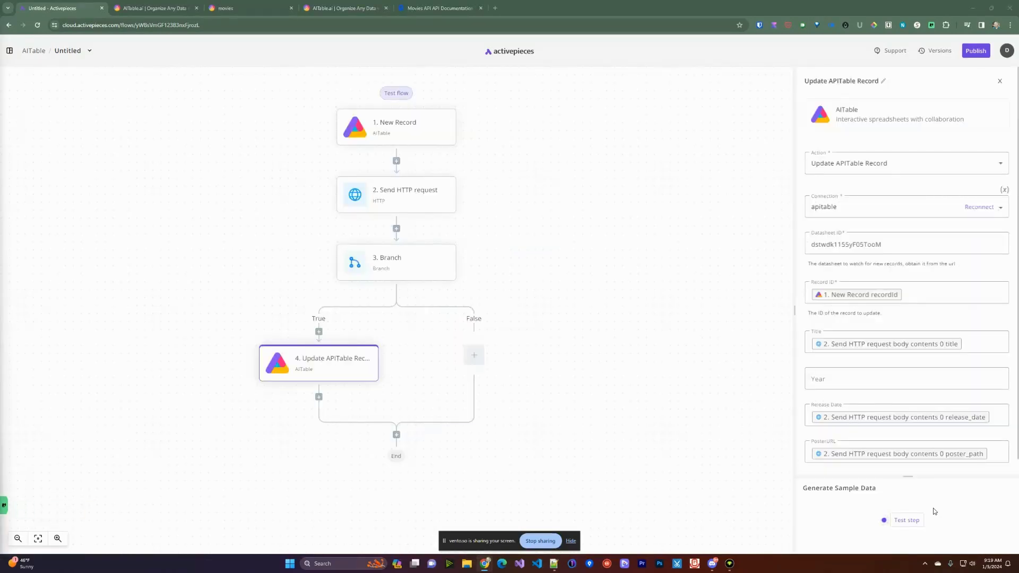
pyautogui.click(907, 519)
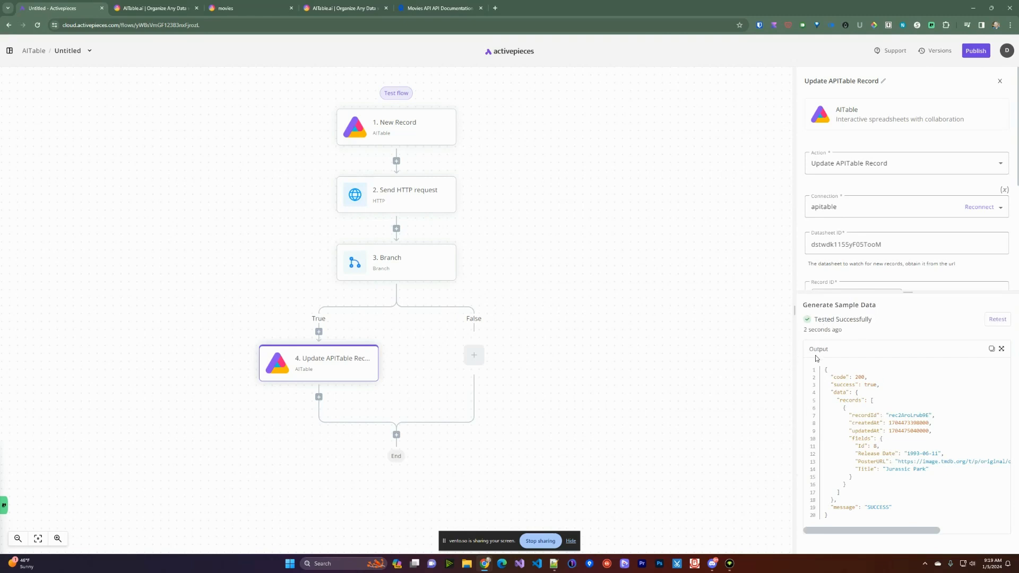
# - Switch to the movies datasheet in AITable and widen the PosterURL column to show the Jurassic Park record's link
pyautogui.click(233, 10)
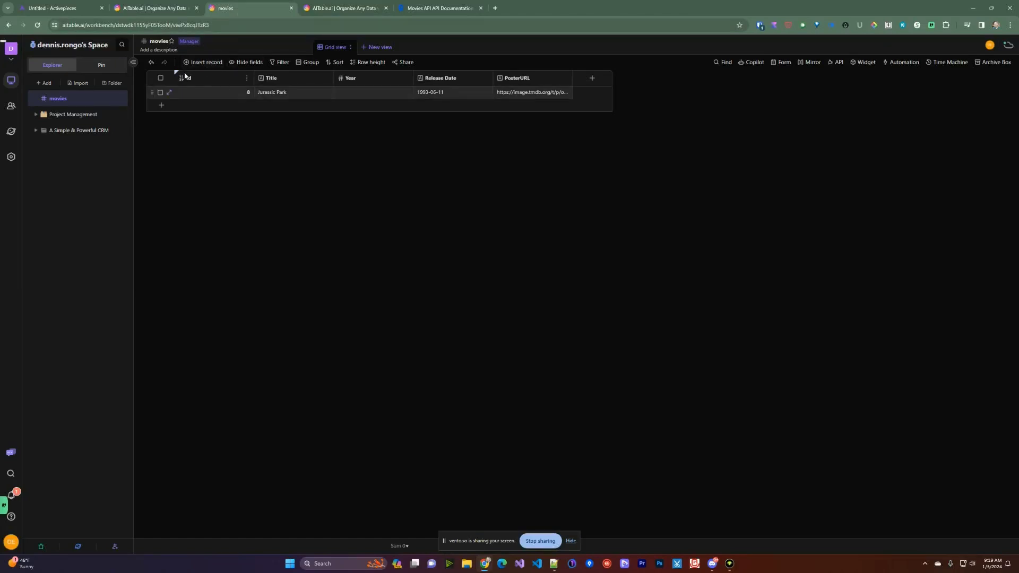
pyautogui.moveTo(573, 77); pyautogui.dragTo(629, 76)
pyautogui.click(530, 93)
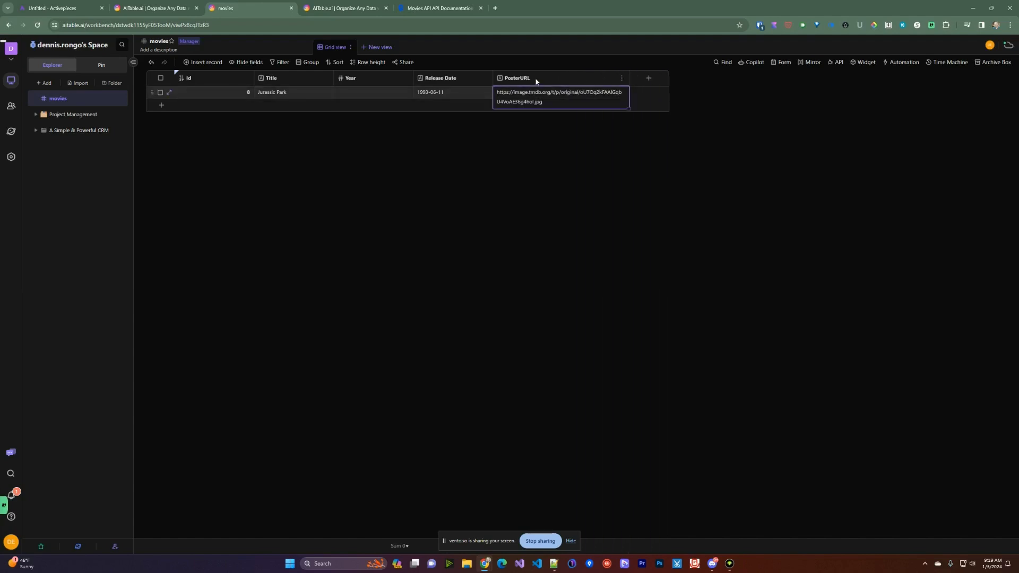
# - Convert the PosterURL field's type to URL
pyautogui.click(622, 78)
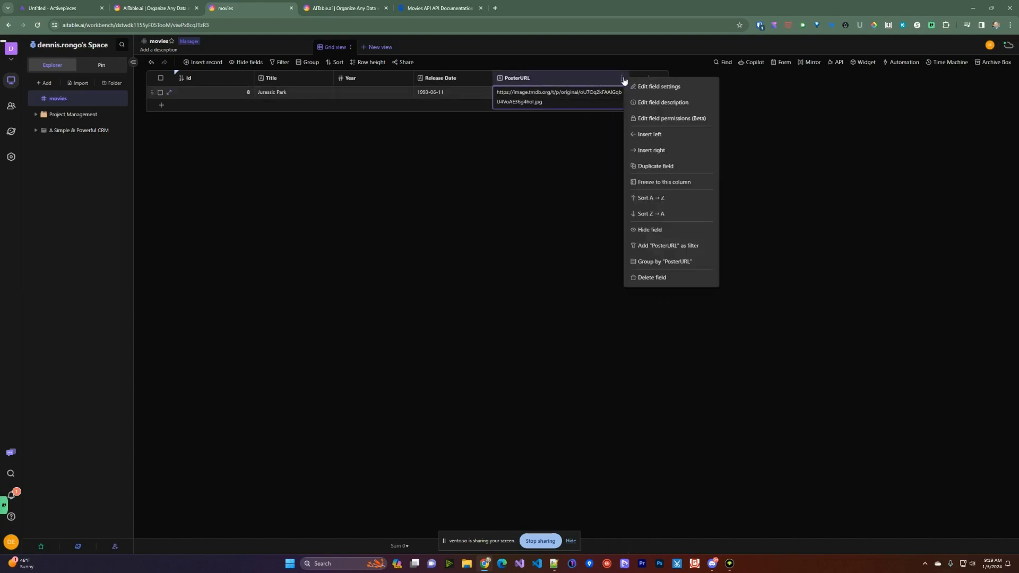
pyautogui.click(639, 86)
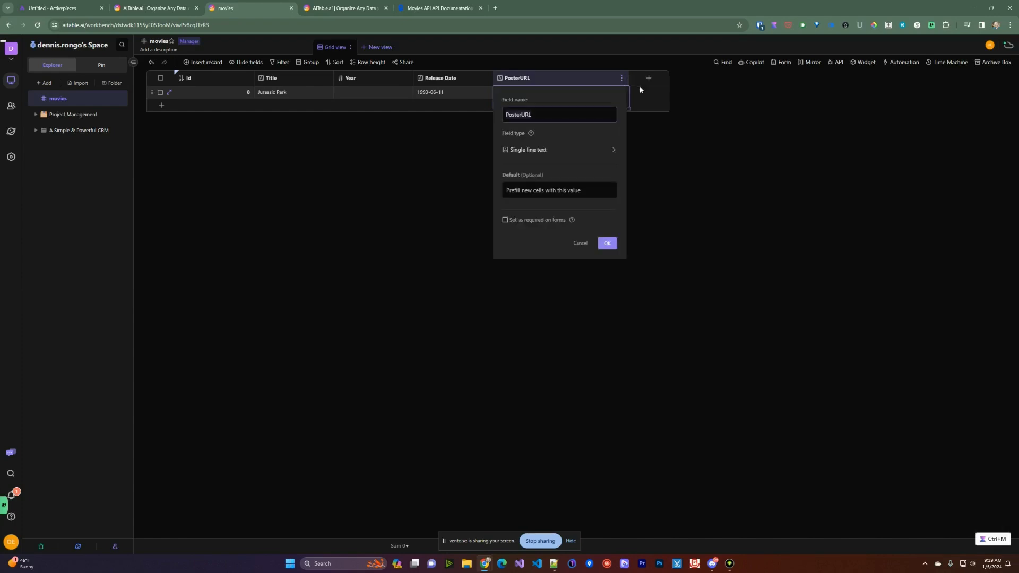
pyautogui.click(557, 150)
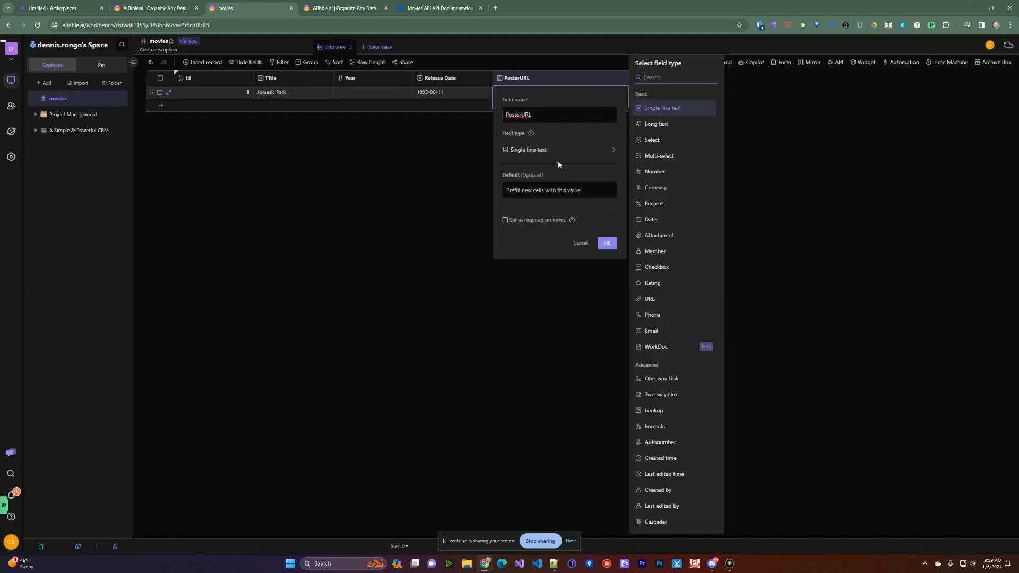
pyautogui.click(655, 298)
pyautogui.click(607, 218)
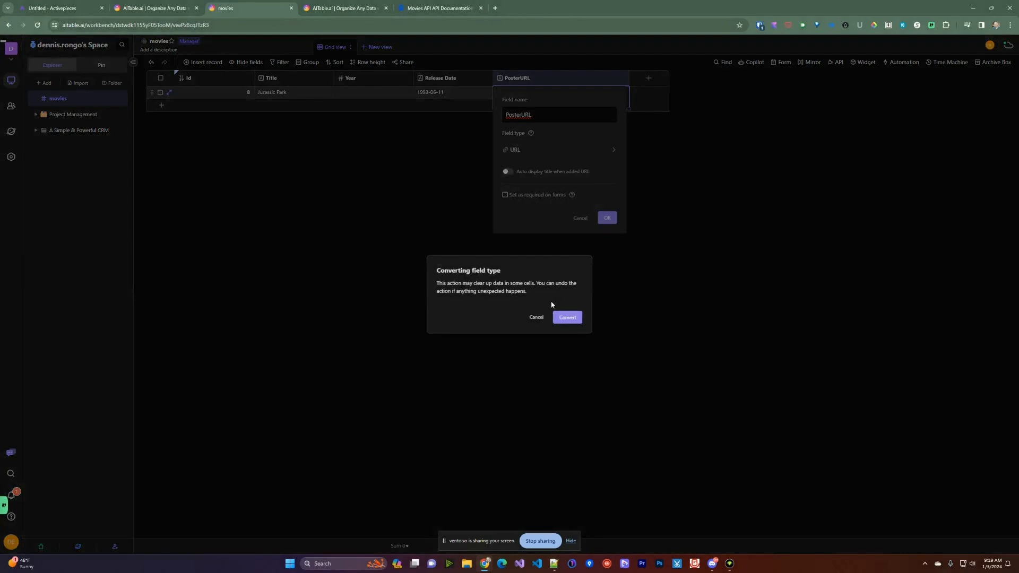
pyautogui.click(567, 319)
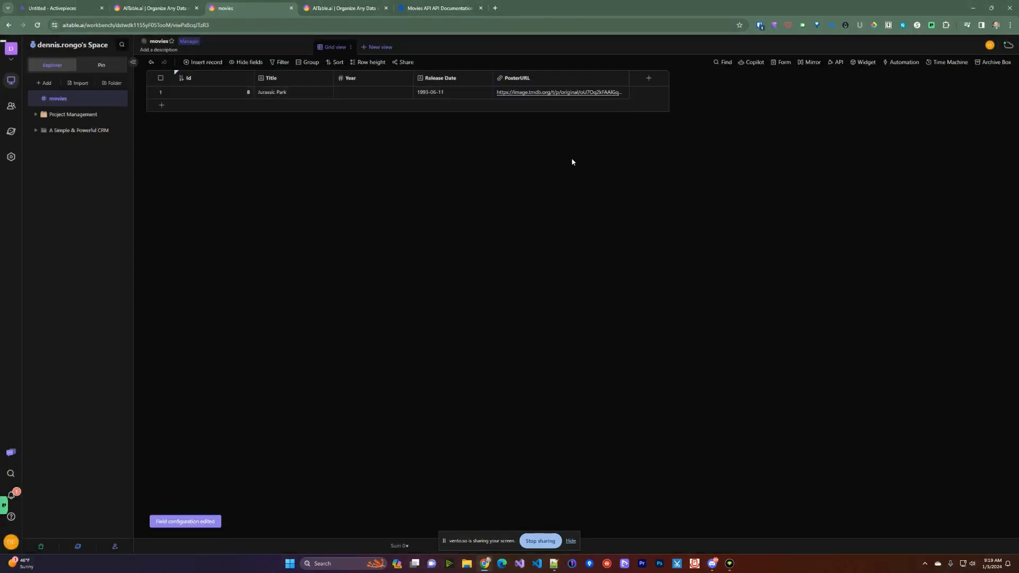
# - Open the Jurassic Park record's poster link, view the image, and close it
pyautogui.click(541, 96)
pyautogui.click(541, 96)
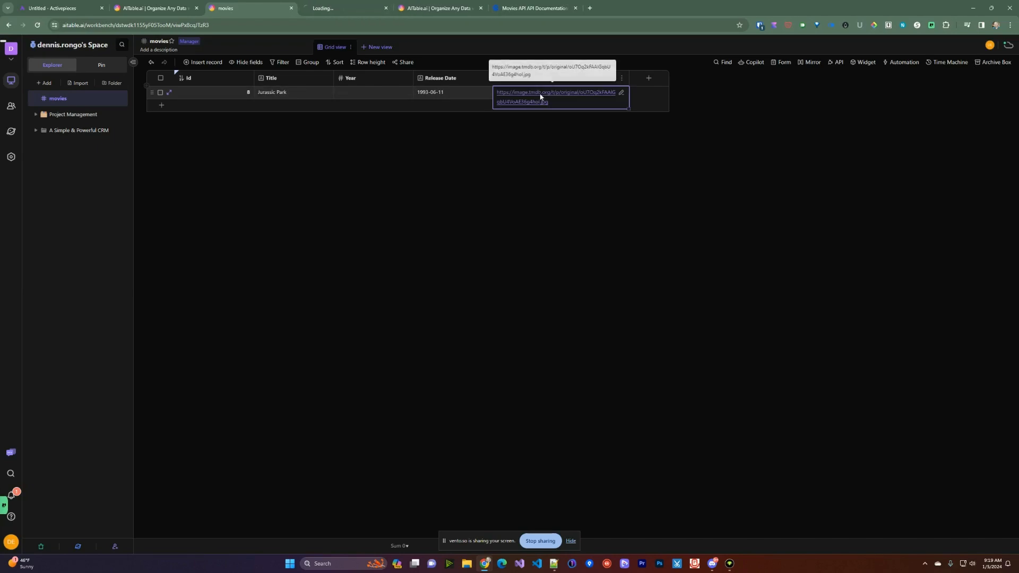
pyautogui.click(335, 8)
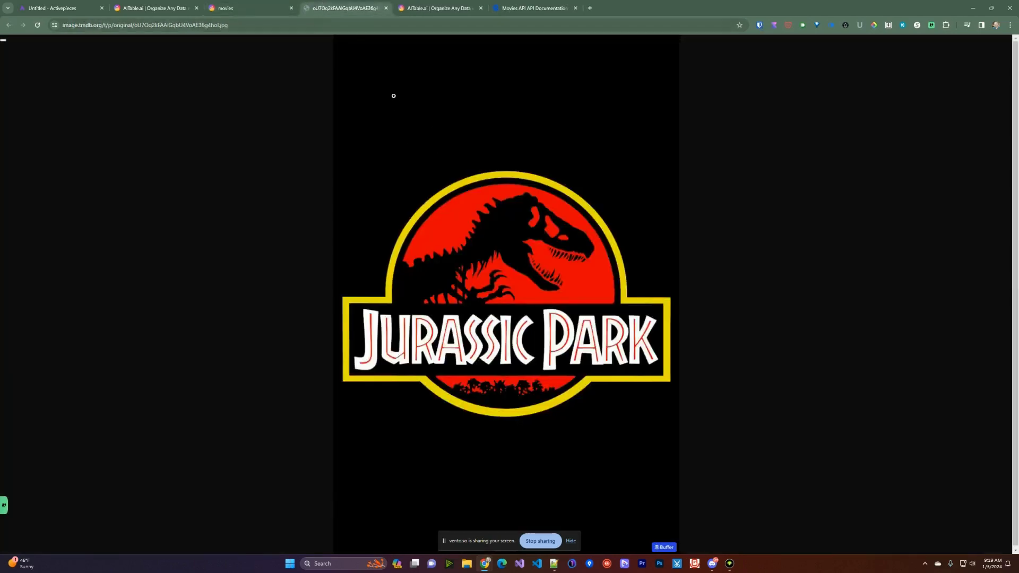
pyautogui.click(386, 8)
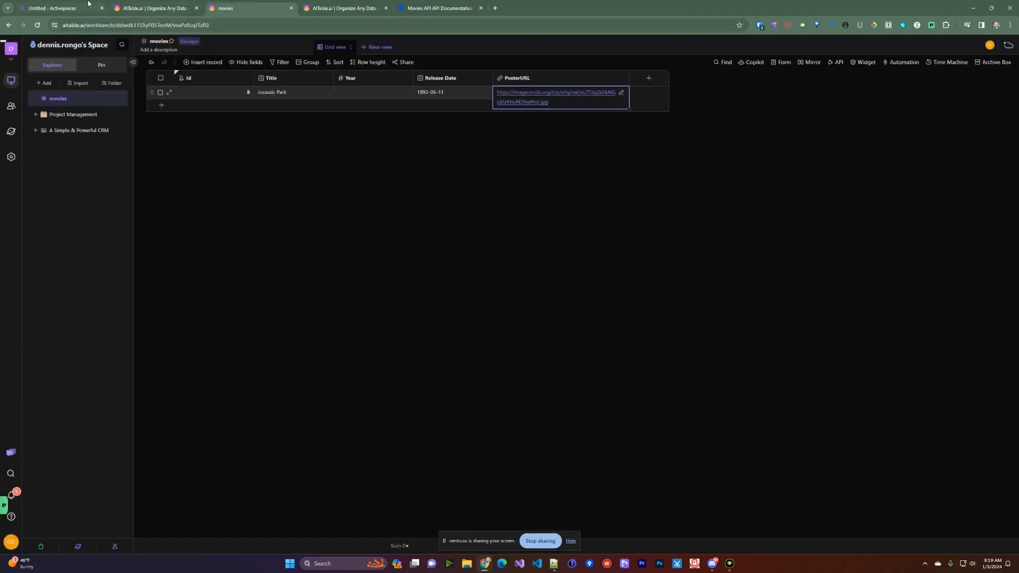
# - Switch back to Activepieces and publish the flow
pyautogui.click(51, 7)
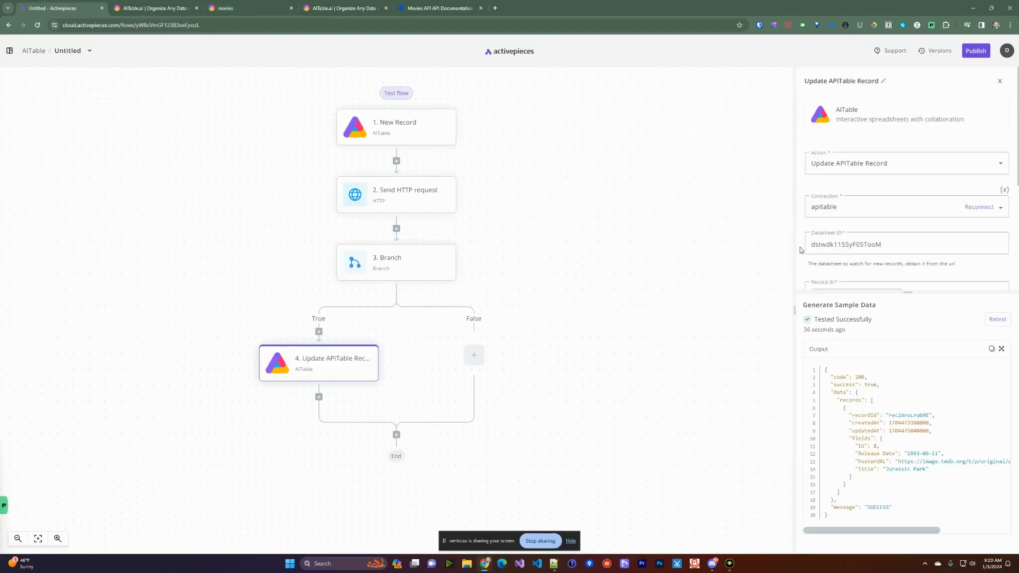
pyautogui.click(977, 52)
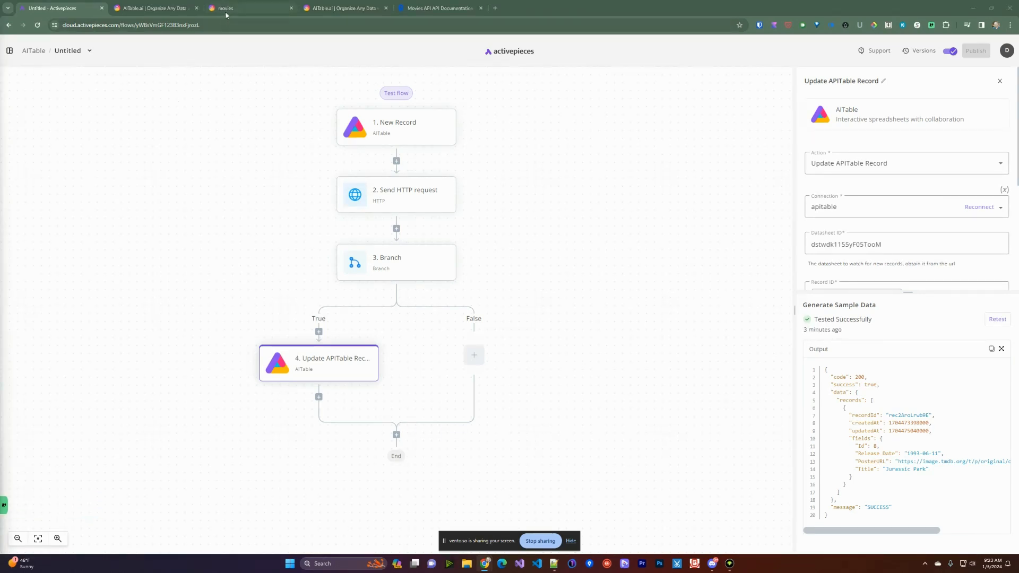
# - Add a record titled "Back to the future" to the movies datasheet in AITable
pyautogui.click(225, 11)
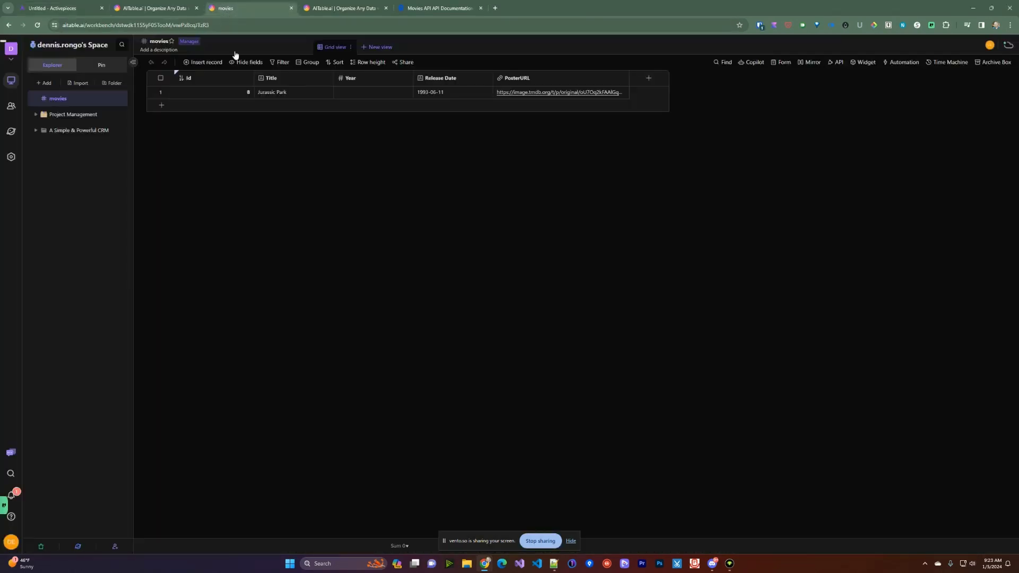
pyautogui.click(274, 106)
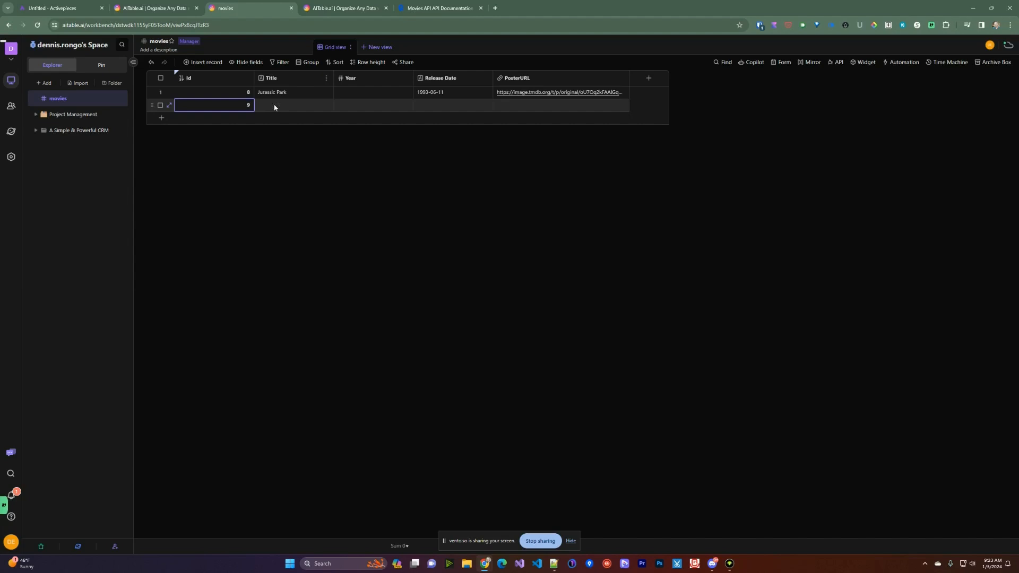
pyautogui.click(272, 107)
pyautogui.click(273, 107)
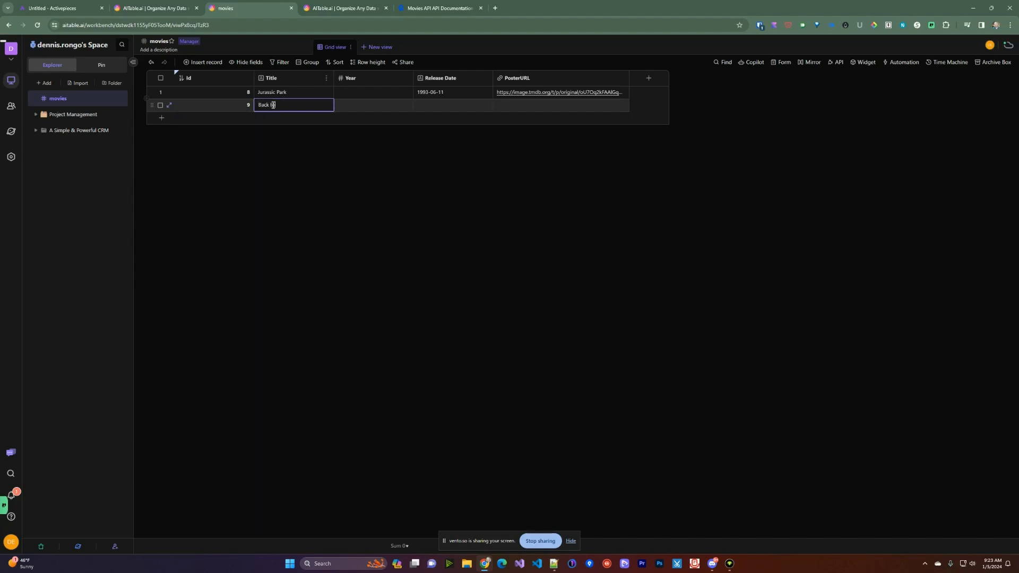
pyautogui.press('Return')
pyautogui.click(357, 93)
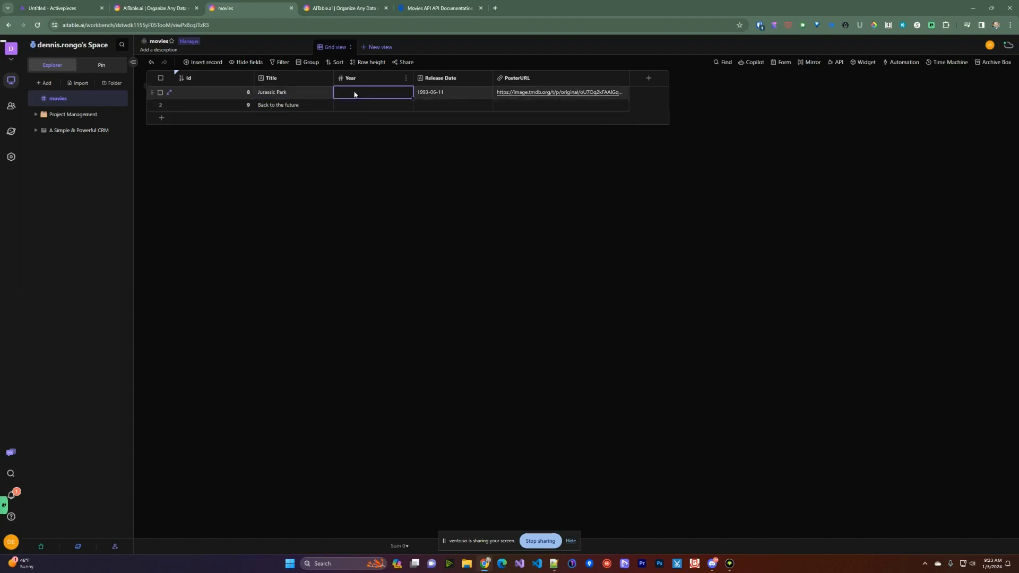
# - Revisit the published flow in Activepieces, and check the new record's title, release date and poster link in the movies datasheet
pyautogui.click(79, 9)
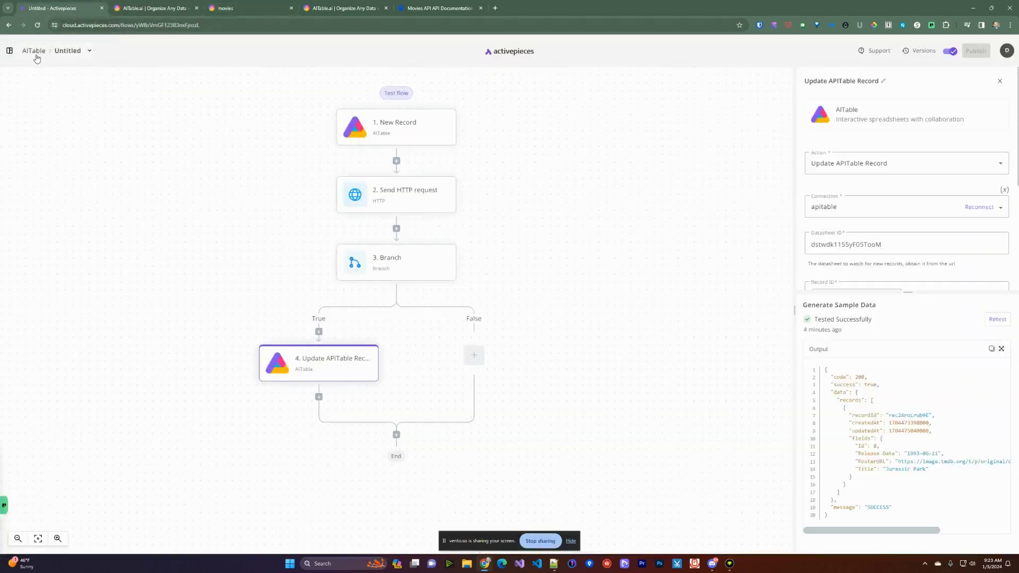
pyautogui.click(209, 7)
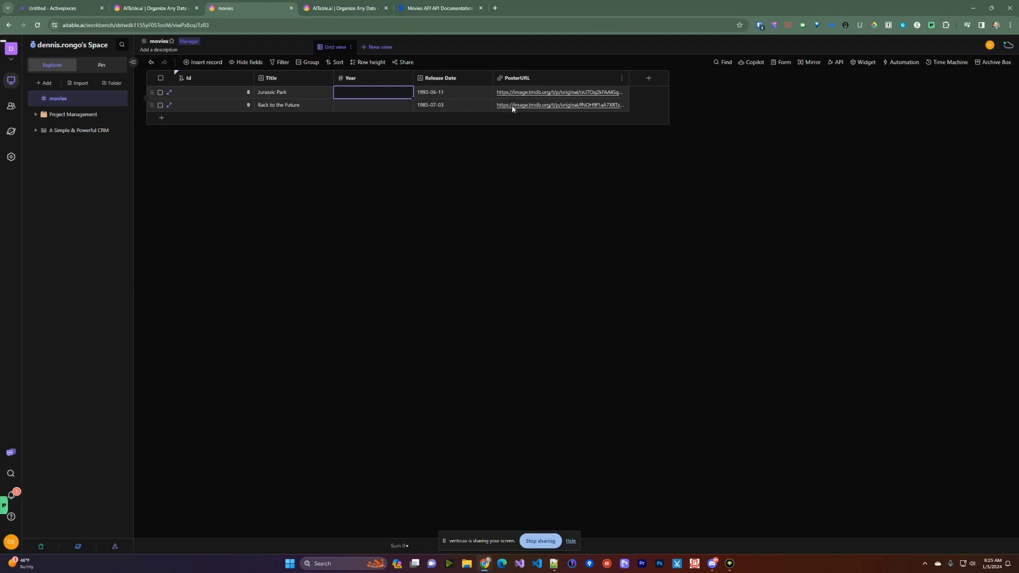
pyautogui.click(447, 91)
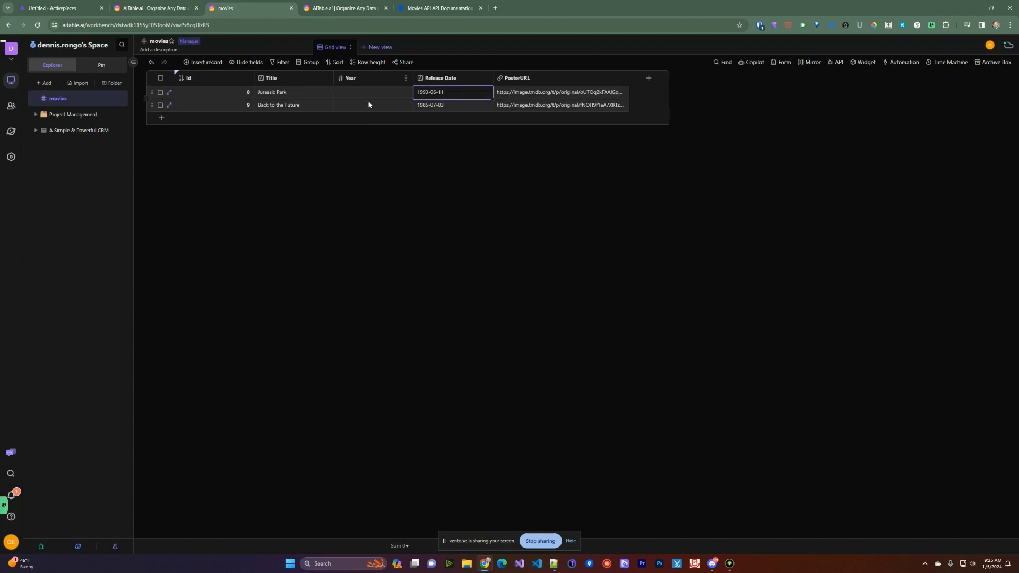